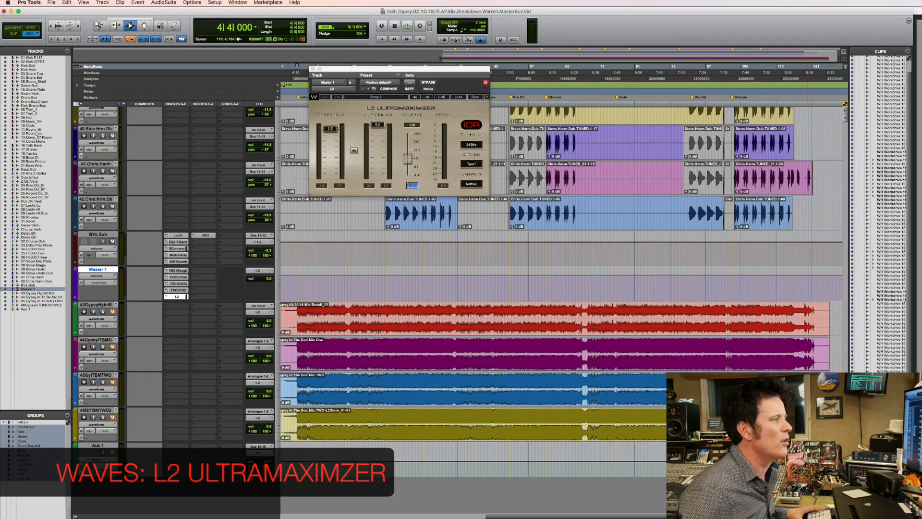
Play into the last chorus around bar 102 and watch the L2 Ultramaximizer's attenuation meter on Master 1.
click(732, 272)
key(F5)
drag(709, 272, 871, 278)
key(F5)
click(396, 288)
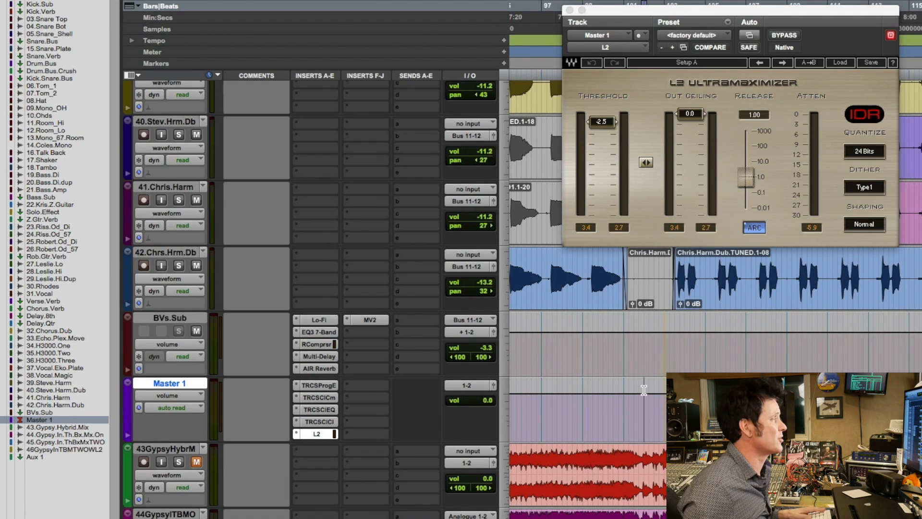
key(space)
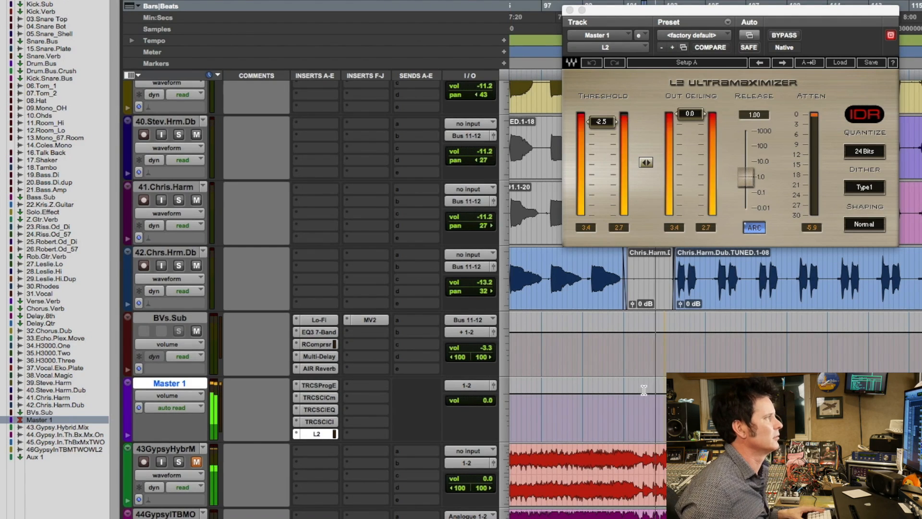
drag(784, 9, 735, 39)
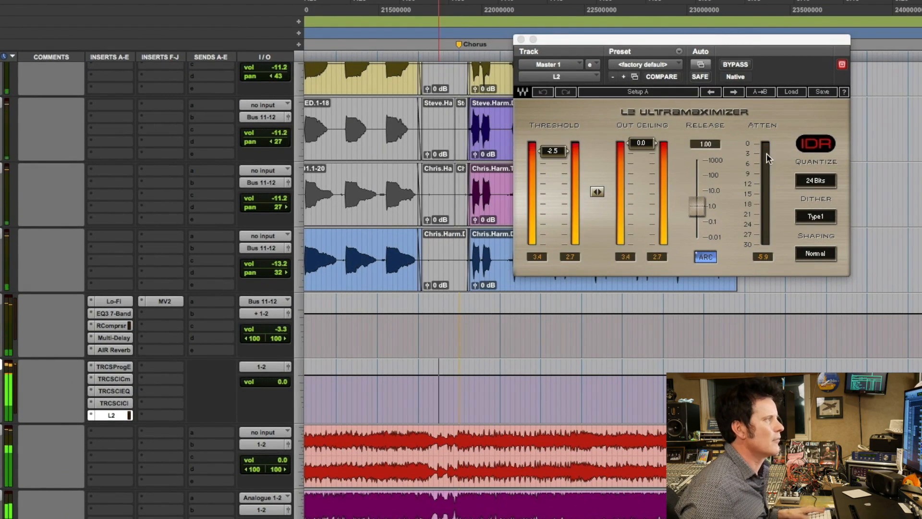
key(space)
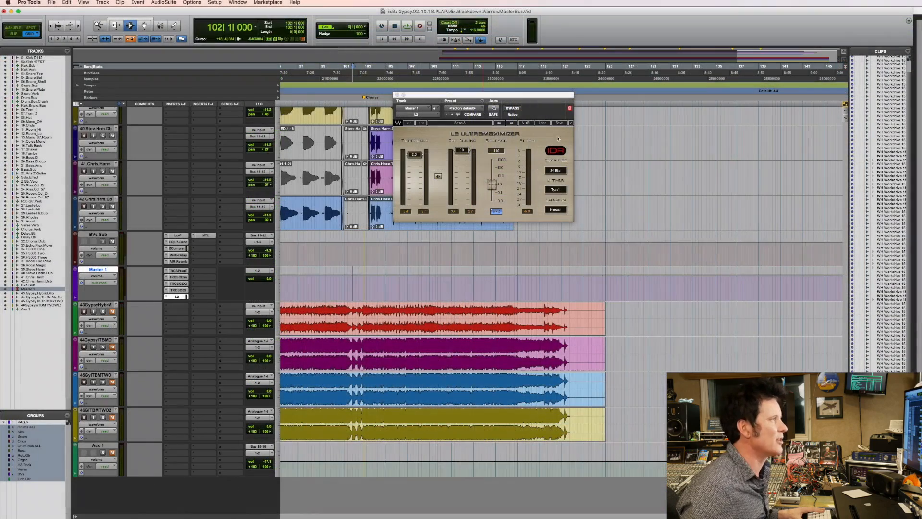
Keep the L2 window open beside Master 1's T-RackS Classic Comp and play the last chorus to watch both meters.
click(570, 107)
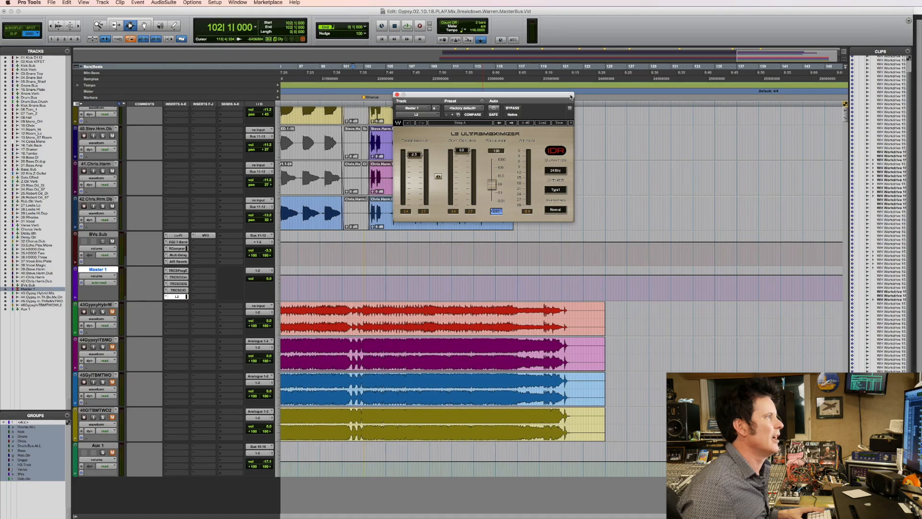
drag(570, 96, 825, 89)
click(176, 278)
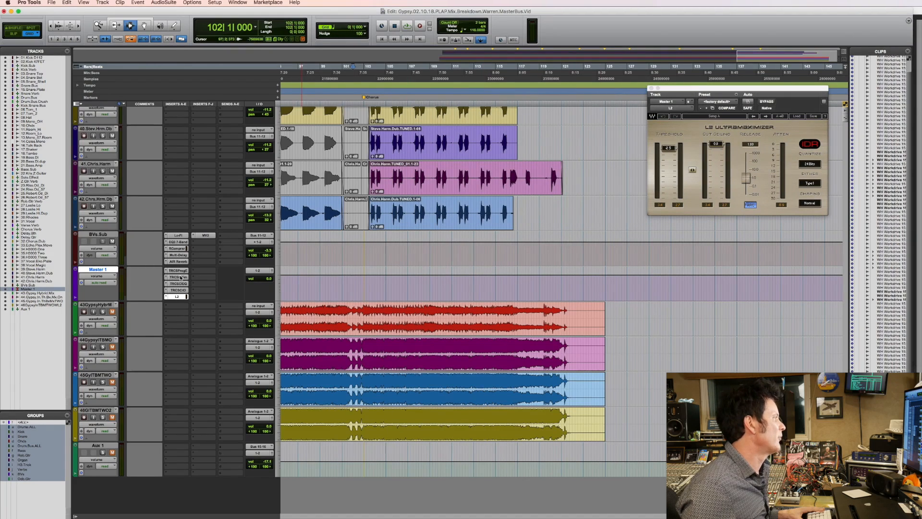
drag(557, 96, 498, 84)
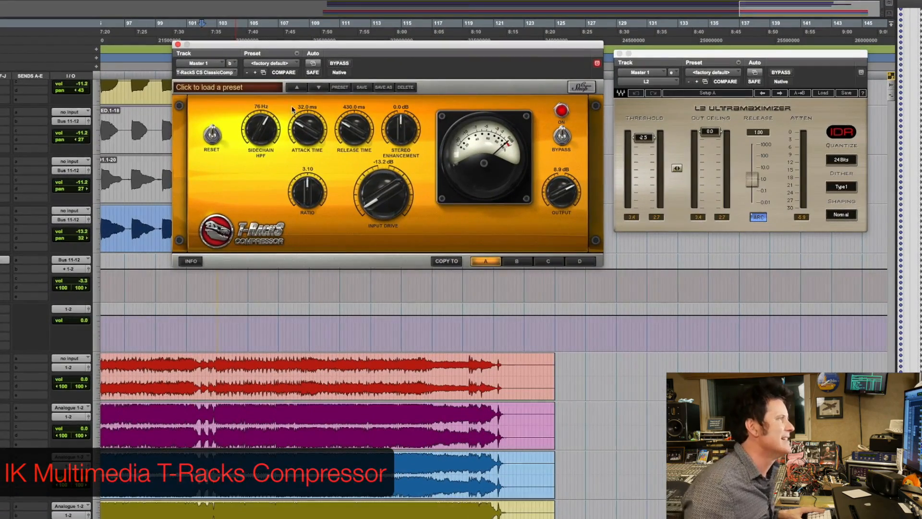
key(space)
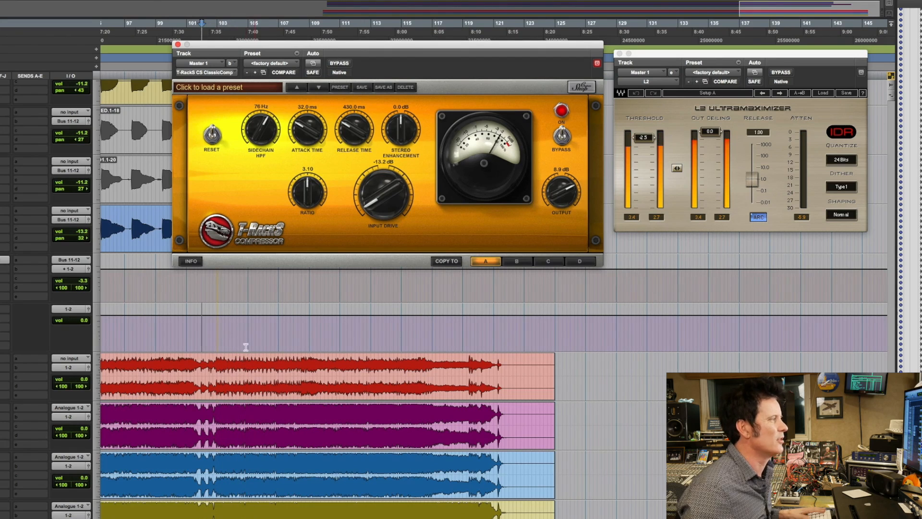
key(space)
Try raising Master 1's volume automation to +1.5 dB from about bar 102 to bar 121.
click(208, 314)
click(204, 316)
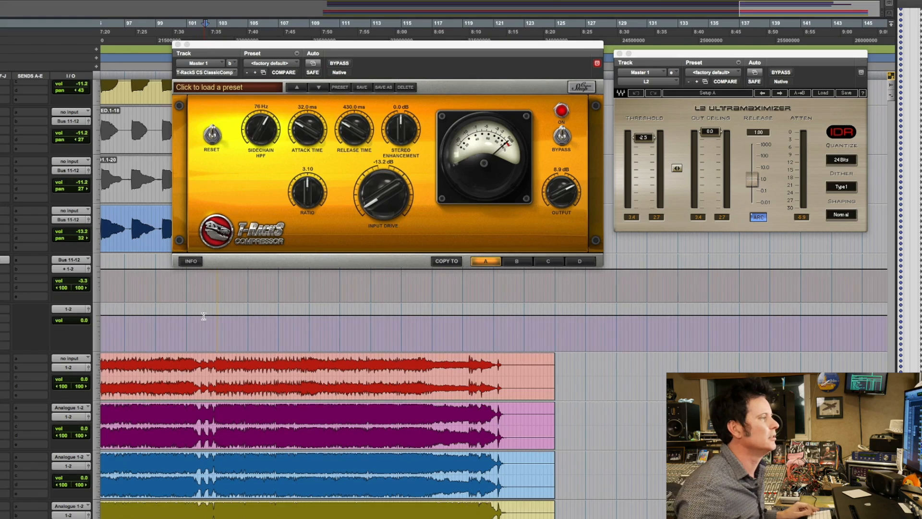
shift+click(498, 318)
drag(473, 320, 474, 302)
Play from about bar 101 through the raised volume section, comparing the compressor and L2 meters.
click(189, 313)
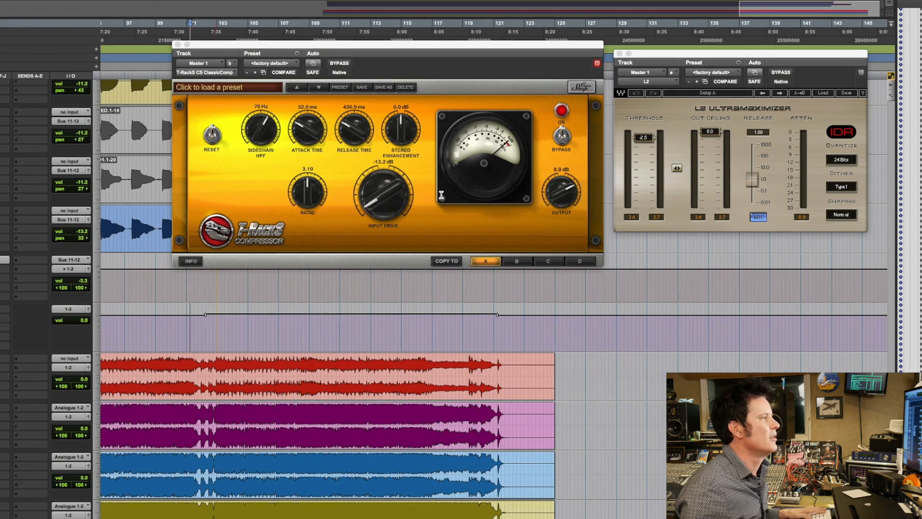
key(space)
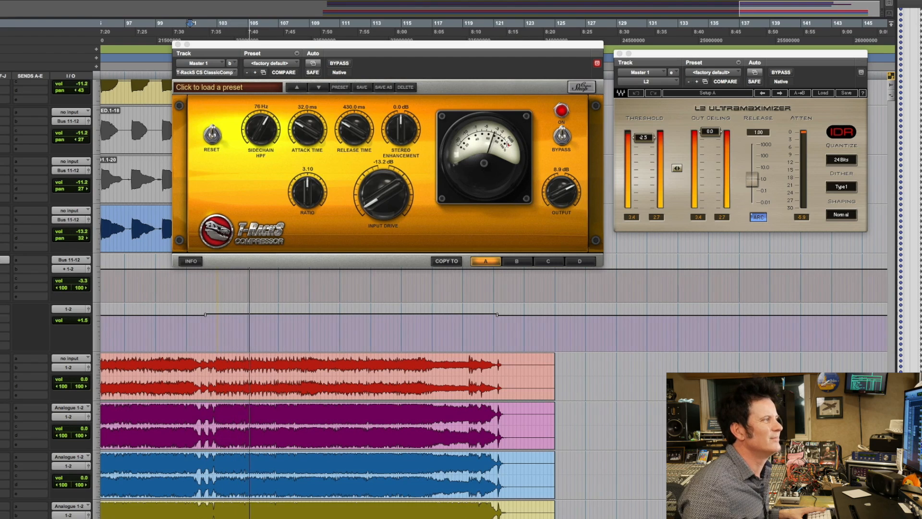
key(space)
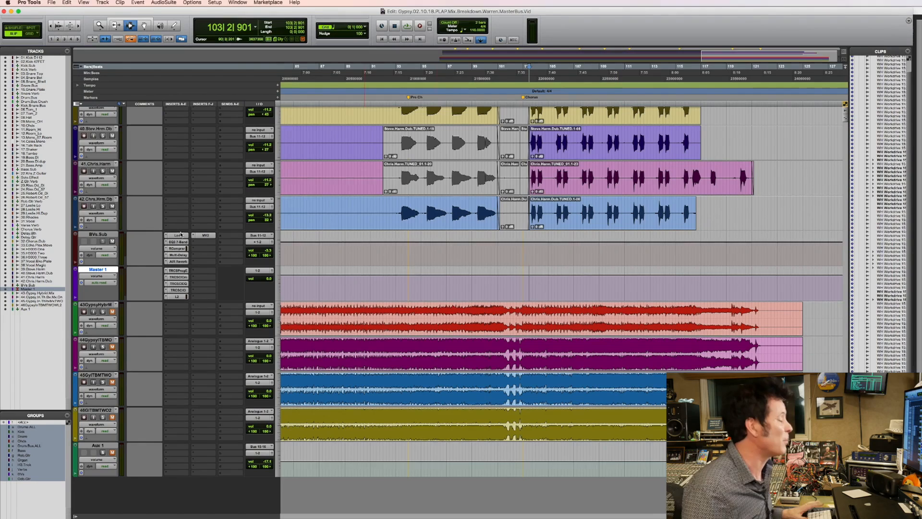
Open the L2 on Master 1 and enable automation for its Ceiling Slider.
click(178, 296)
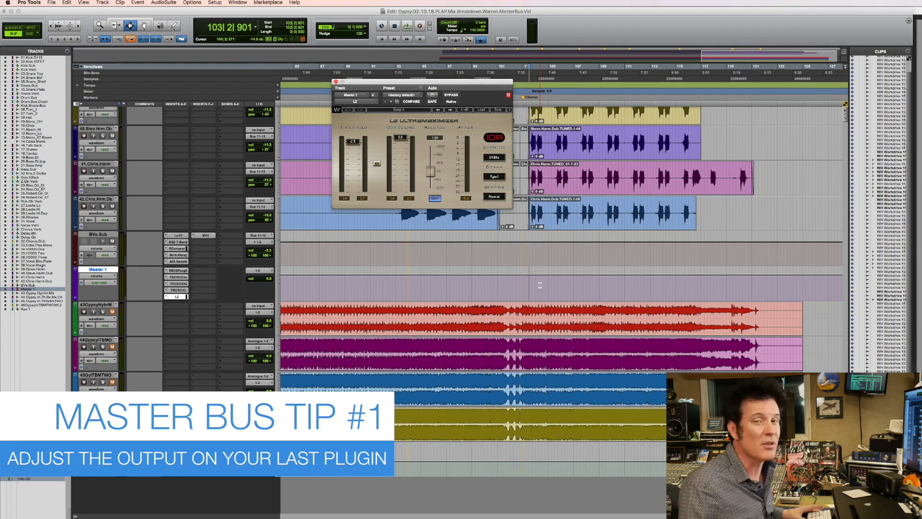
click(433, 94)
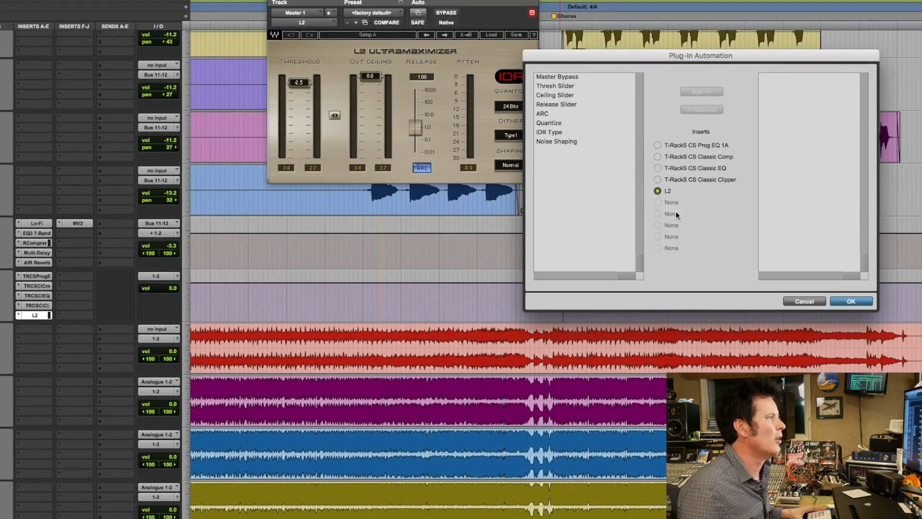
click(561, 97)
click(708, 91)
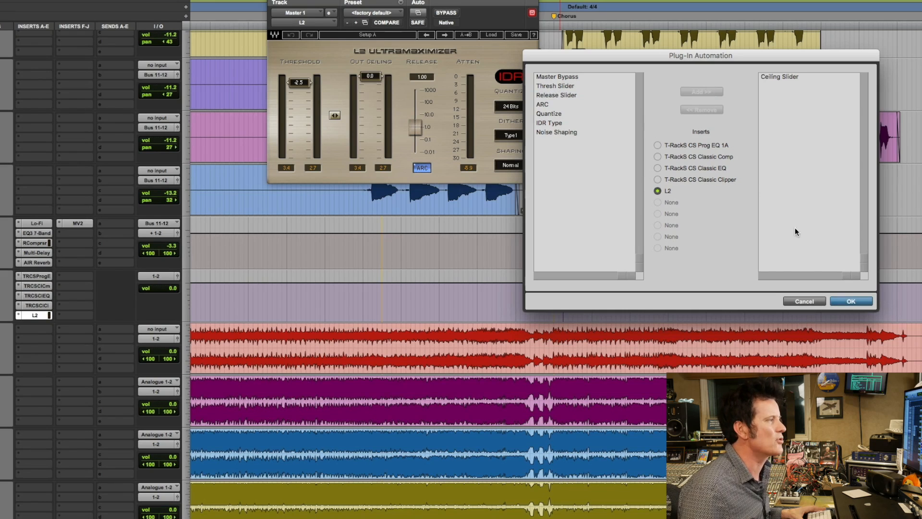
click(850, 301)
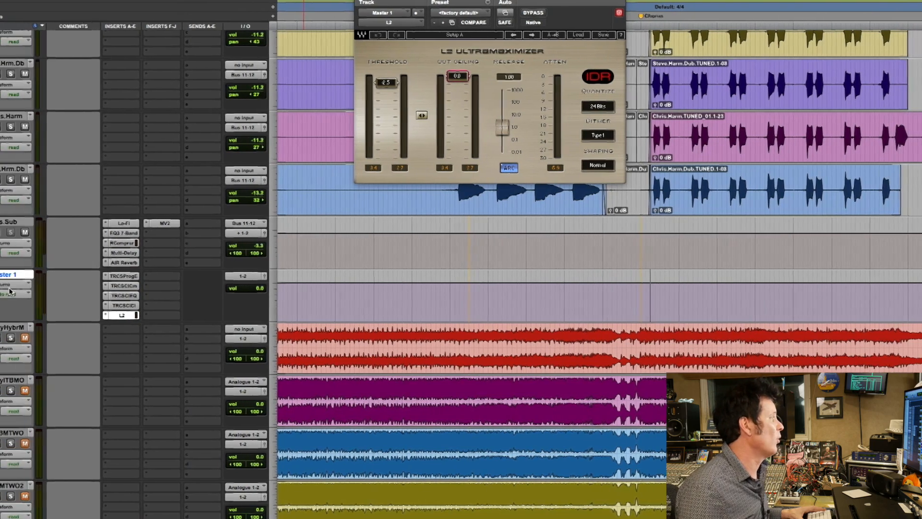
Show the L2's Ceiling Slider automation in Master 1's track lane.
click(47, 287)
mouse_move(61, 304)
click(110, 309)
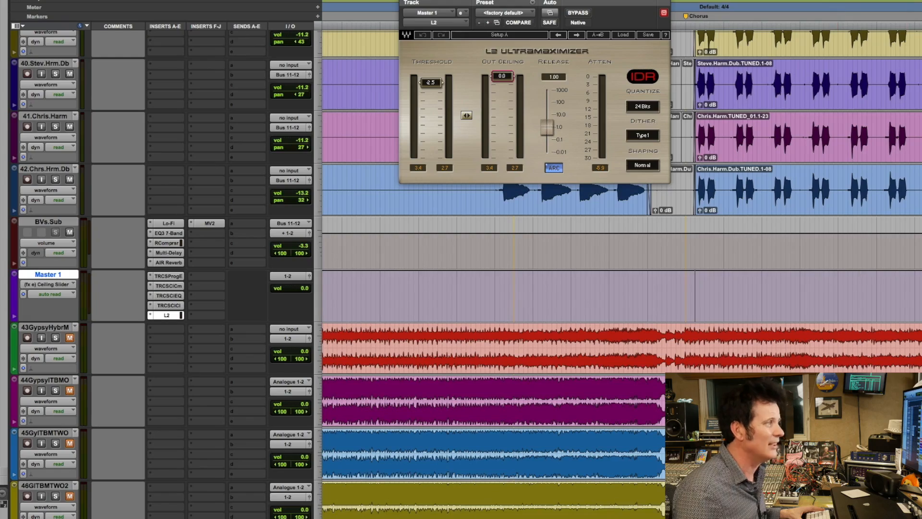
Lower the L2 Ceiling Slider automation on Master 1 to -1.0 dB for the song.
click(795, 341)
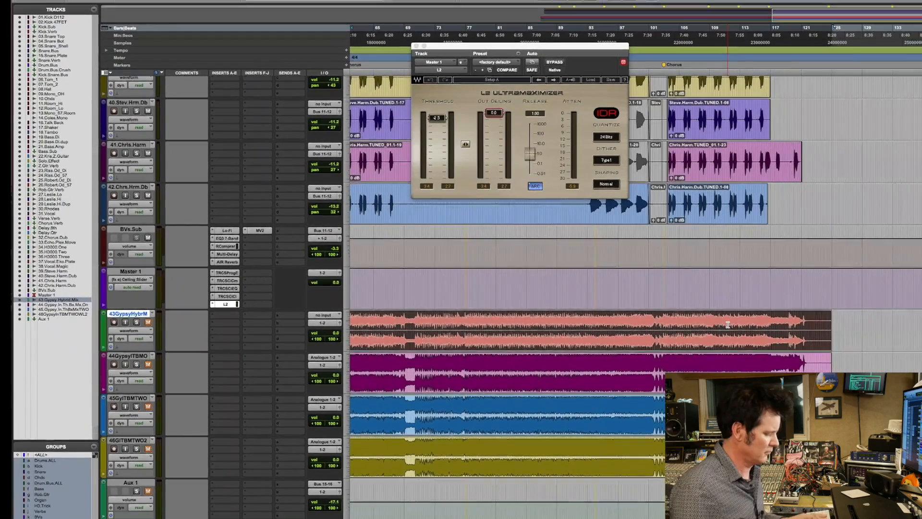
click(820, 285)
drag(781, 278, 788, 307)
drag(638, 290, 765, 292)
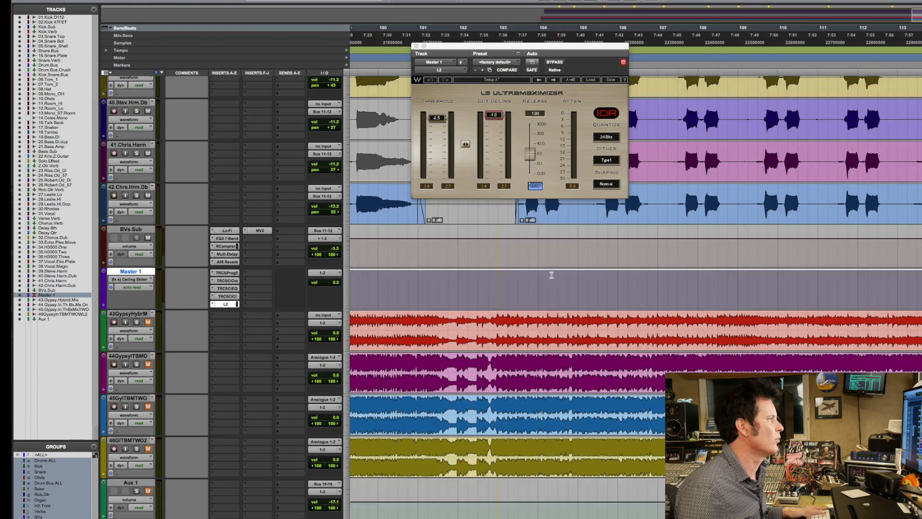
Locate the last chorus entry just past bar 103 and raise the Ceiling Slider automation to 0.0 dB from there.
click(486, 275)
key(space)
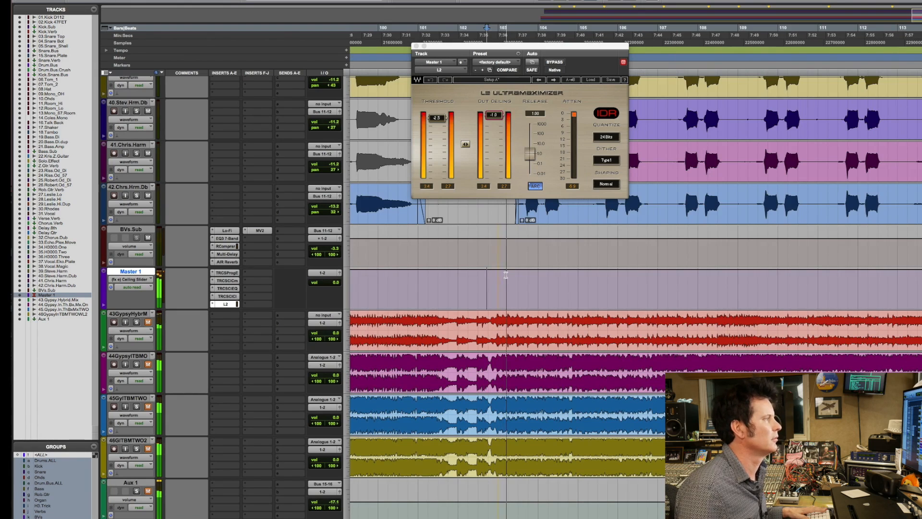
key(space)
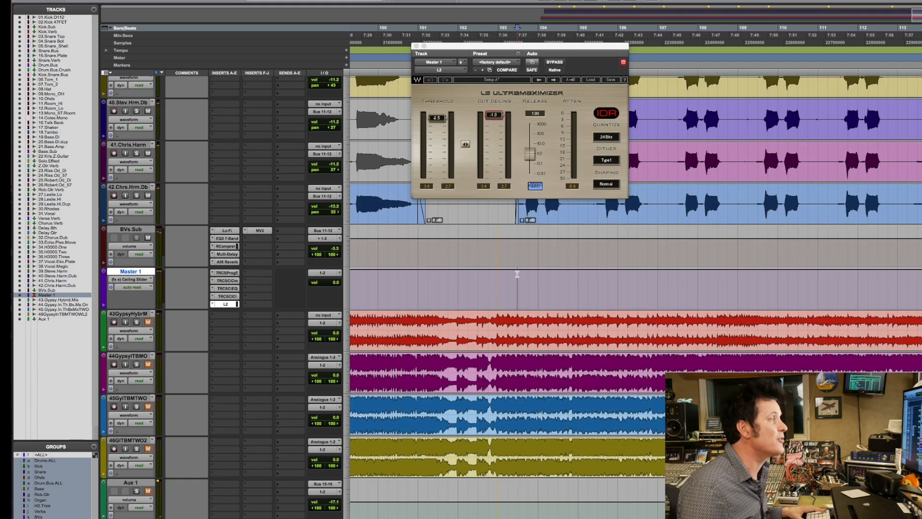
key(r)
key(r)
key(r)
drag(644, 277, 700, 278)
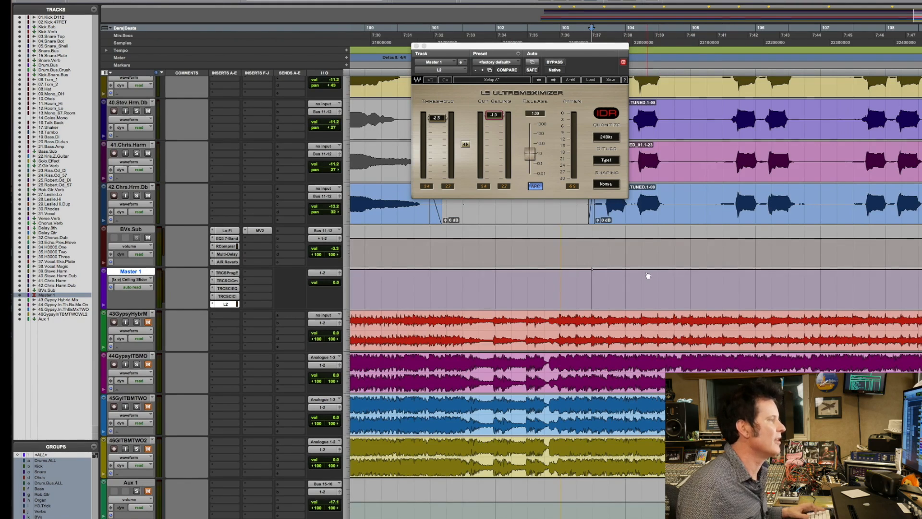
key(r)
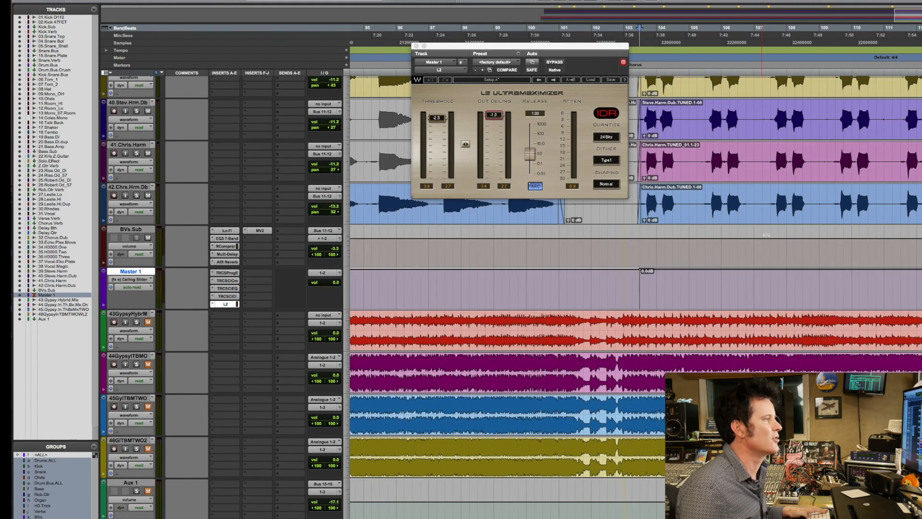
Play the transition into the last chorus from about bar 101 to hear the automated ceiling change.
click(571, 288)
key(space)
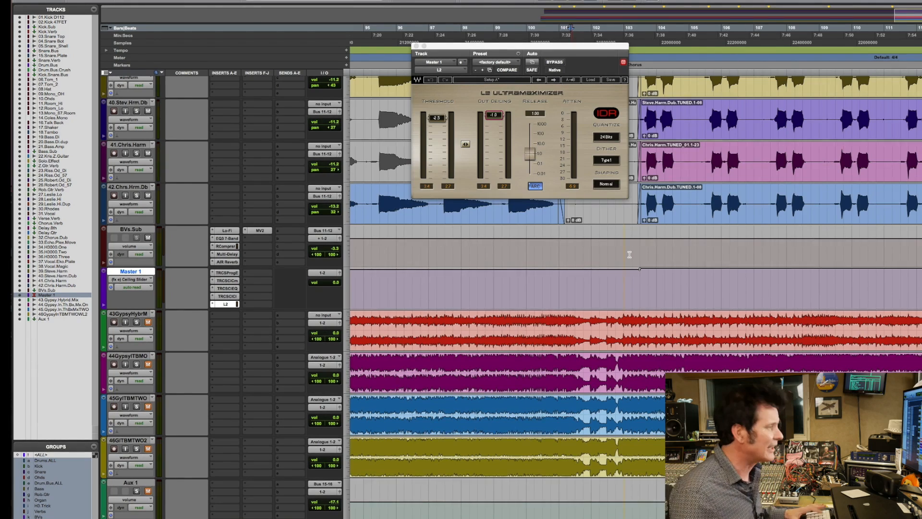
key(r)
key(r)
key(r)
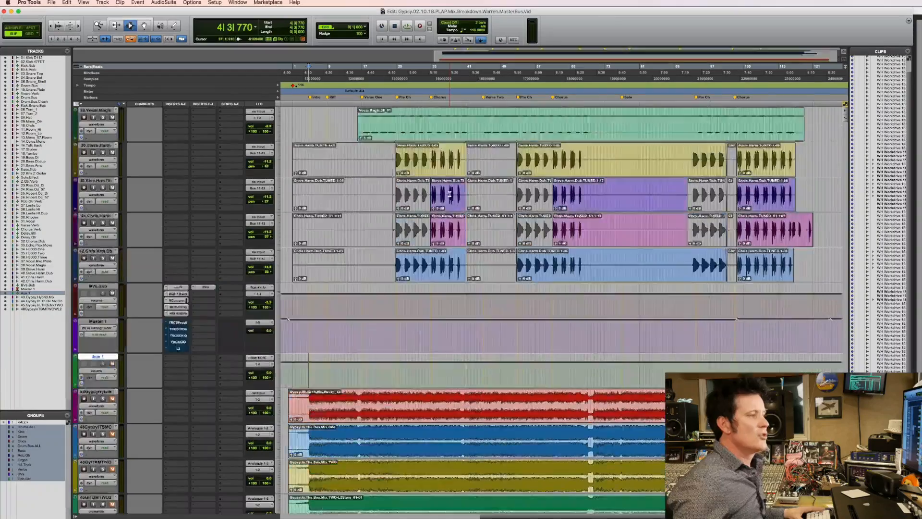
Reactivate the bypassed plug-ins on Master 1 and mute the Aux 1 track.
scroll(450, 194, up, 3)
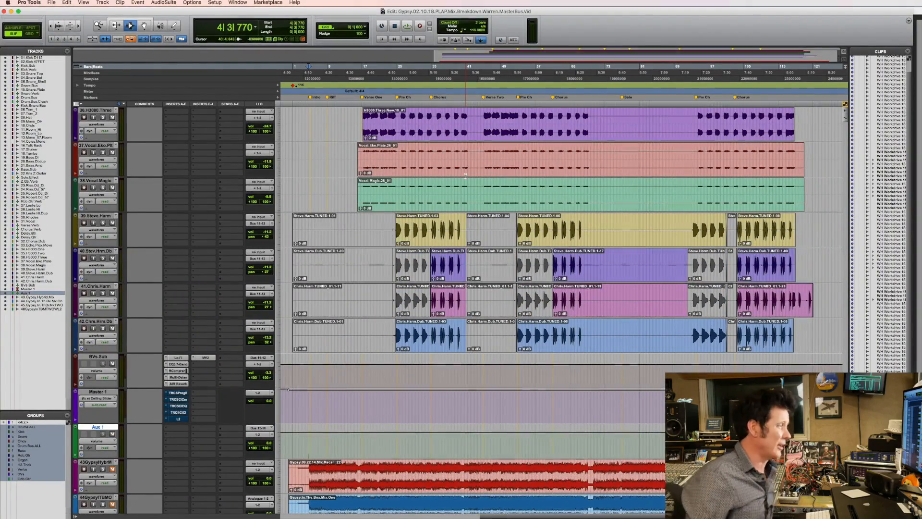
super+click(178, 393)
super+click(177, 400)
super+click(178, 407)
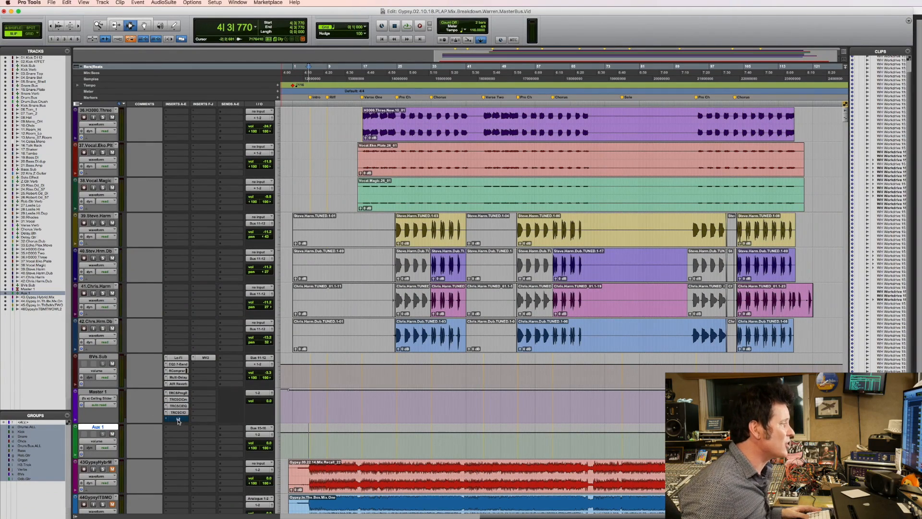
click(112, 434)
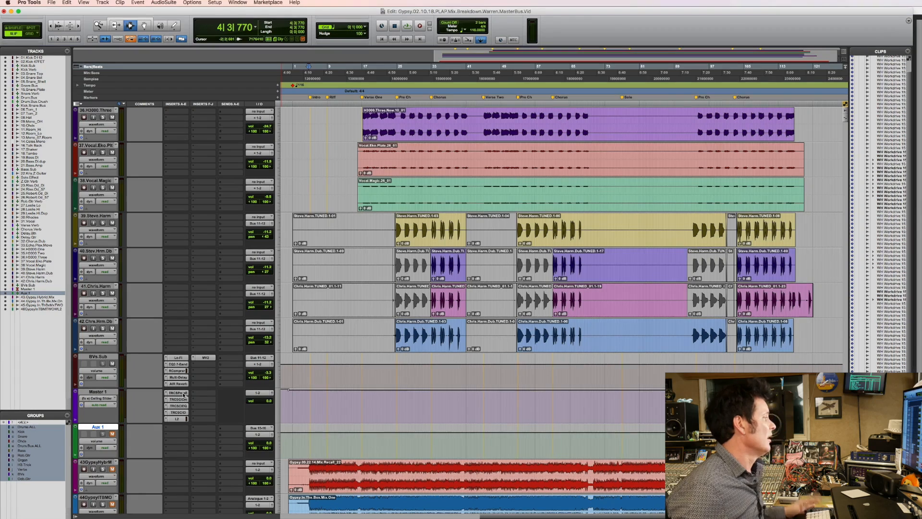
Open the T-RackS Classic Comp on Master 1 and select the last chorus harmony clips as the playback range.
click(181, 392)
click(180, 400)
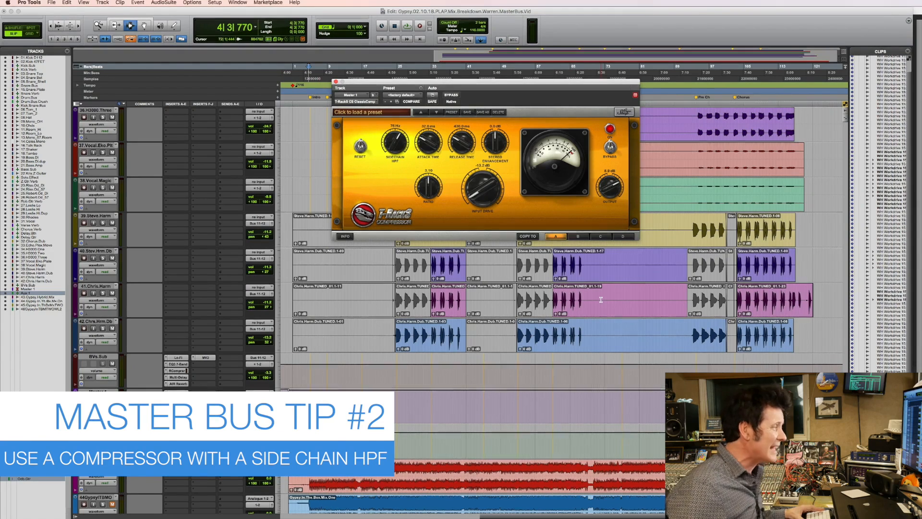
key(super+[)
key(F5)
drag(617, 398, 795, 403)
double_click(392, 333)
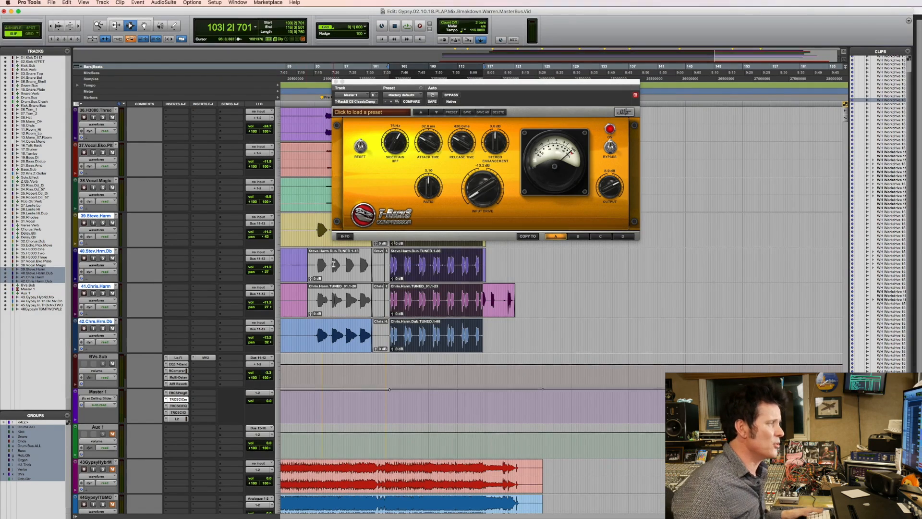
Play the last chorus while turning down the compressor's Sidechain HPF, and watch the gain reduction meter.
key(space)
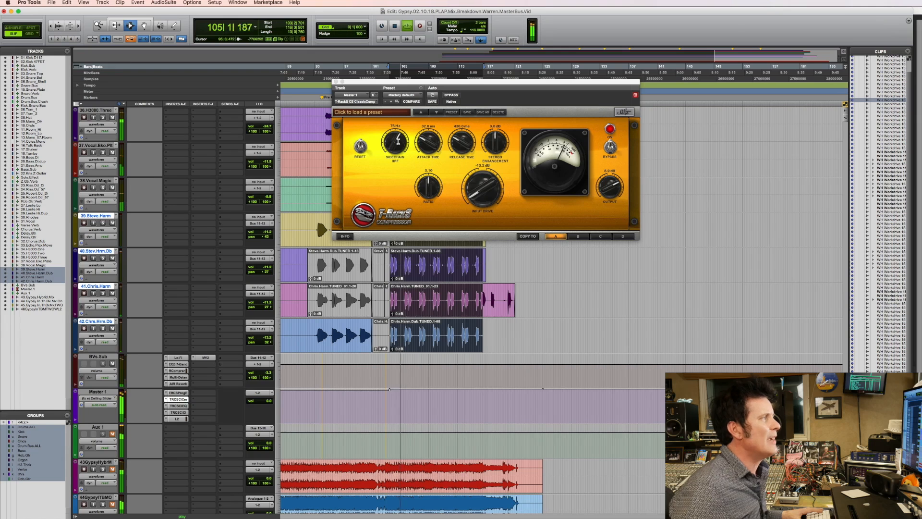
drag(398, 140, 397, 168)
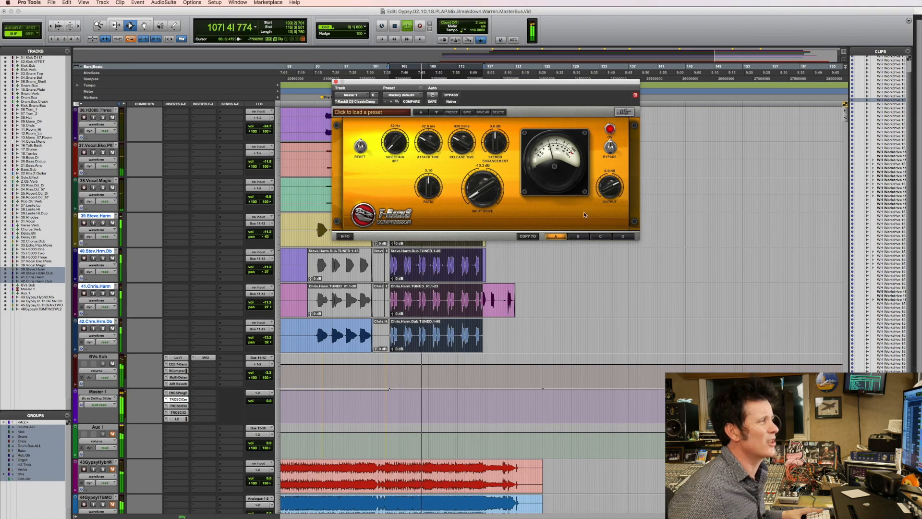
key(space)
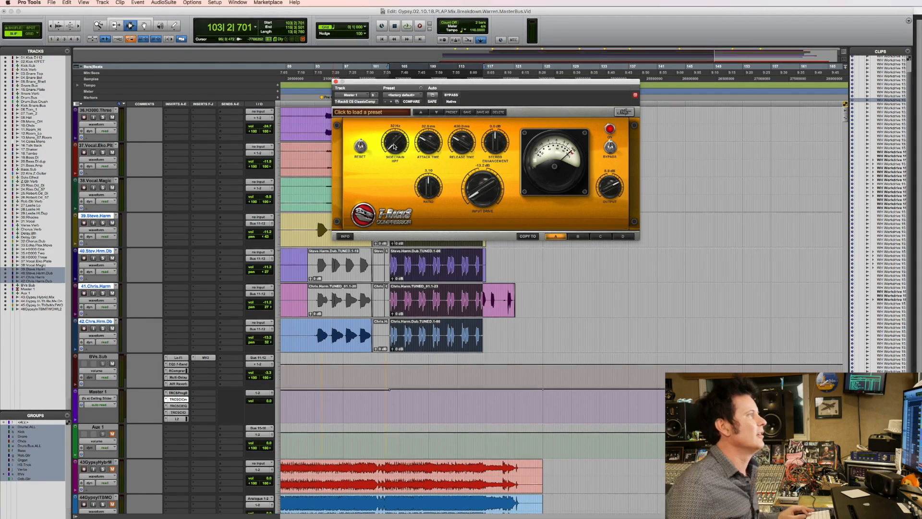
Set the compressor's Sidechain HPF to 76 Hz and play the last chorus again.
drag(394, 147, 407, 104)
key(space)
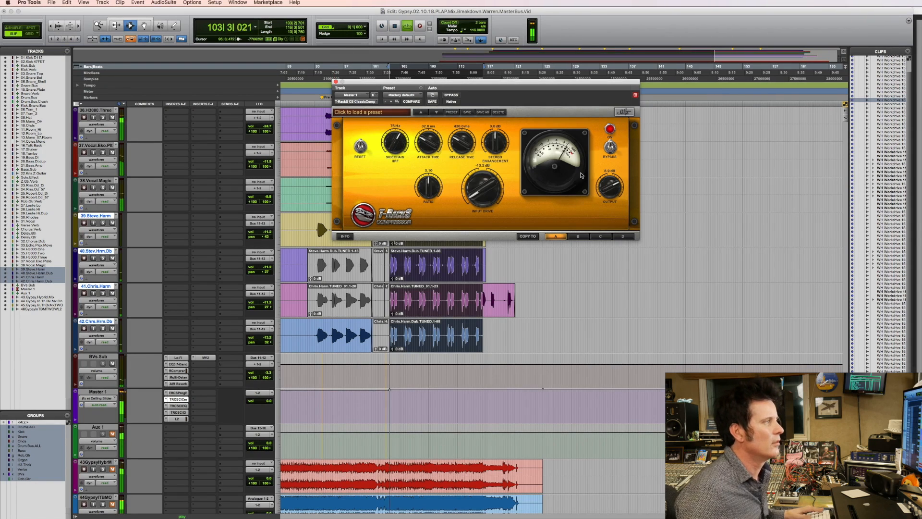
key(space)
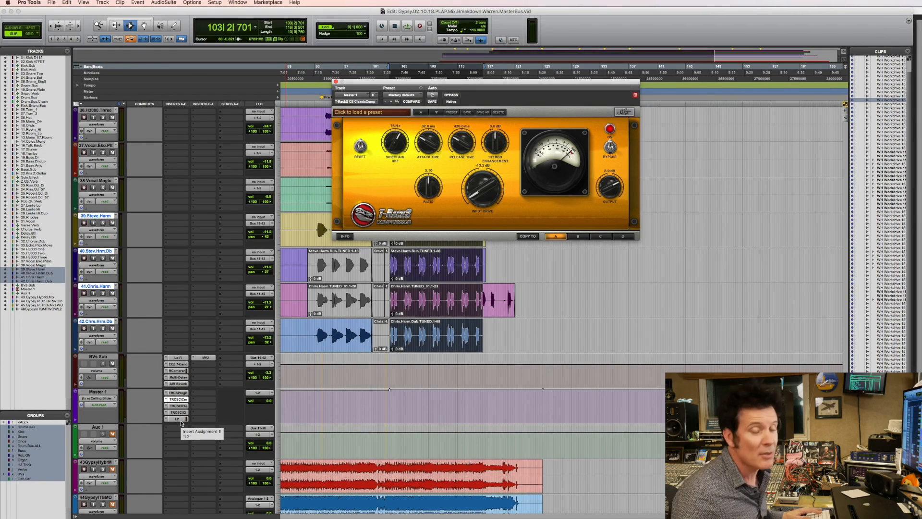
Play the last chorus while raising the compressor's Sidechain HPF and lowering it again, and watch the gain reduction meter.
key(space)
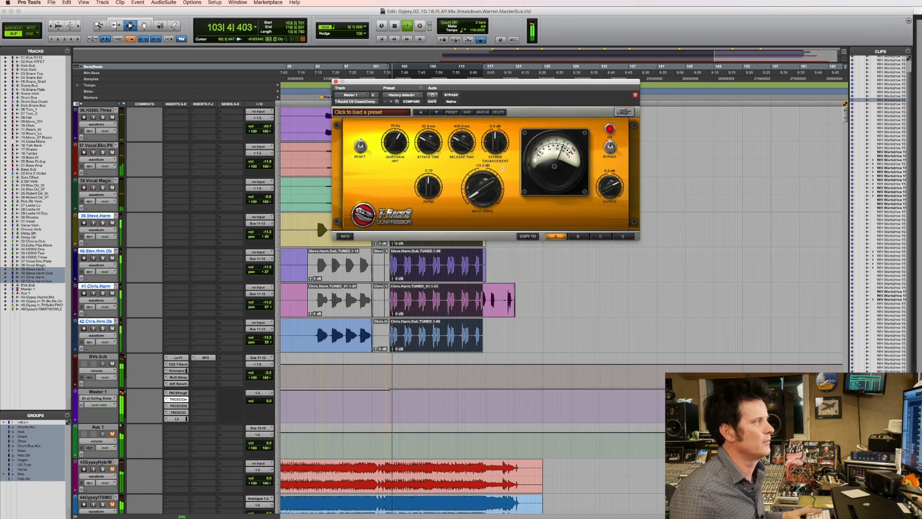
key(space)
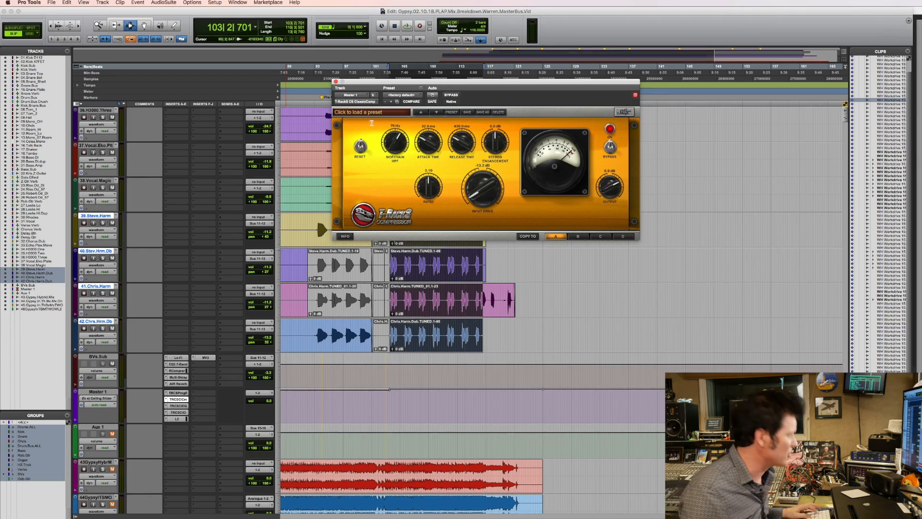
key(space)
drag(392, 141, 394, 105)
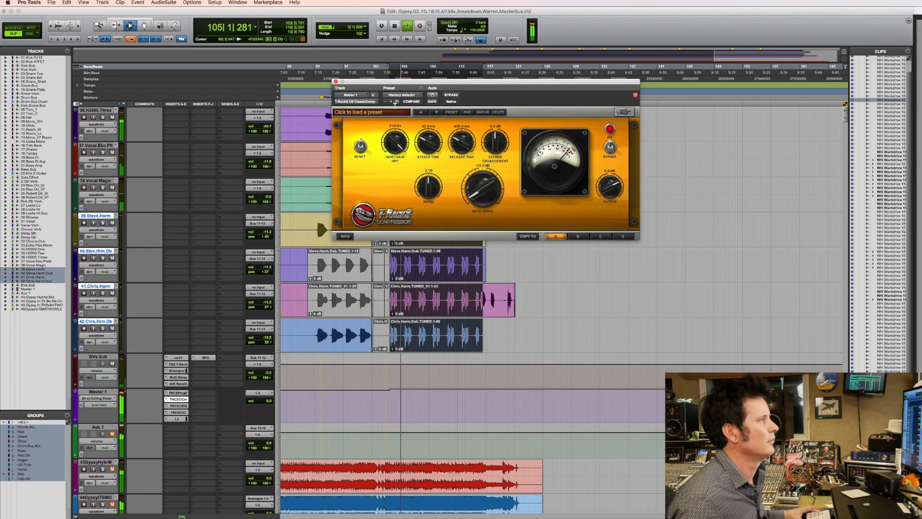
drag(394, 110, 394, 144)
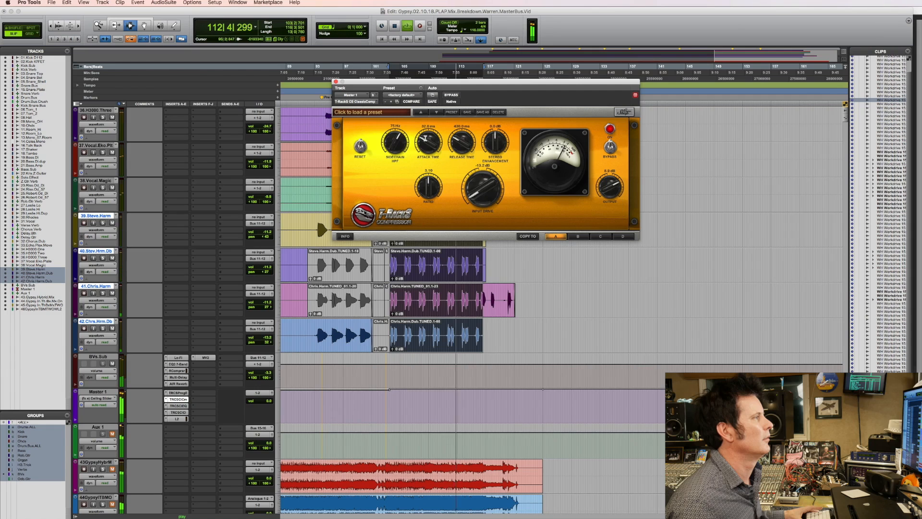
key(space)
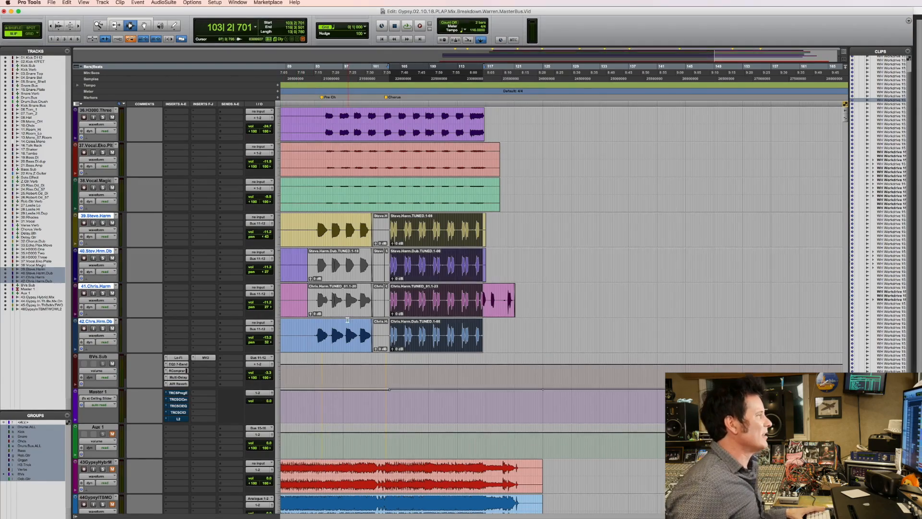
Select the tracks and submix buses that feed the main output, from the drum buses through the vocals, delays and H3000 tracks to BVs.Sub.
scroll(347, 318, up, 6)
scroll(347, 318, up, 20)
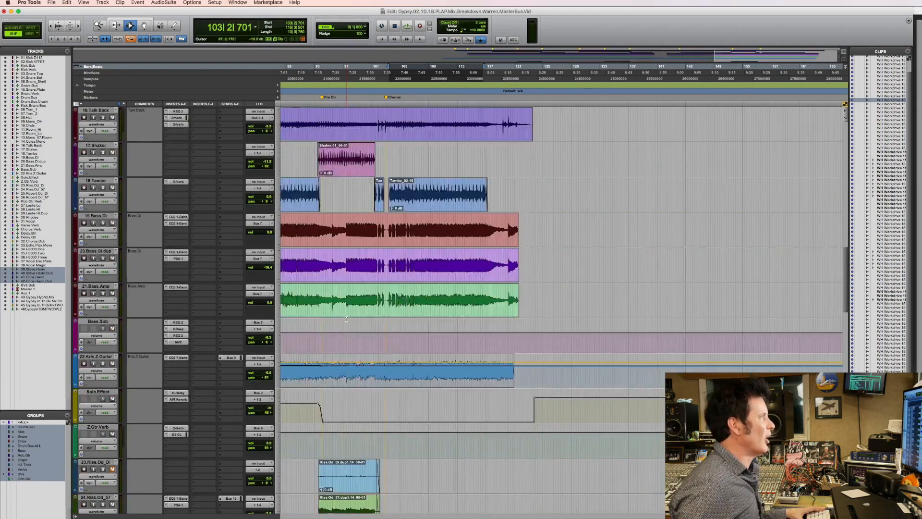
scroll(346, 319, up, 15)
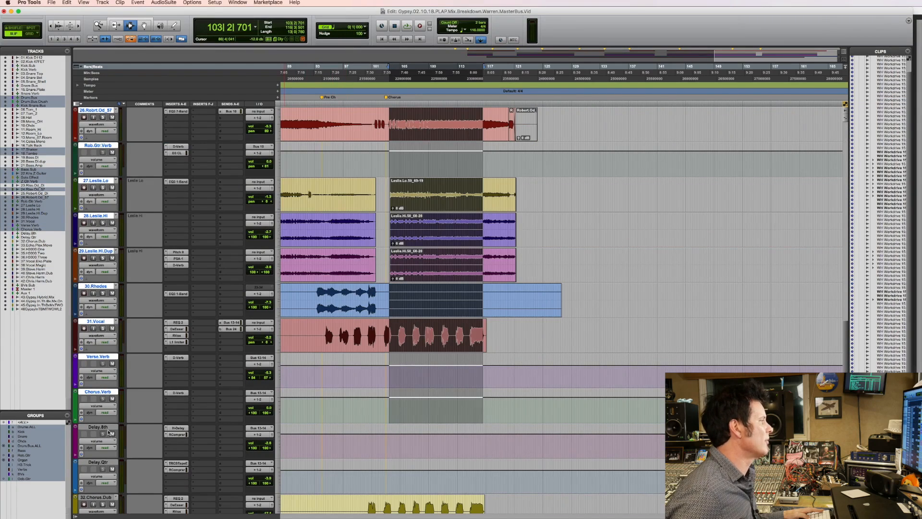
shift+click(109, 429)
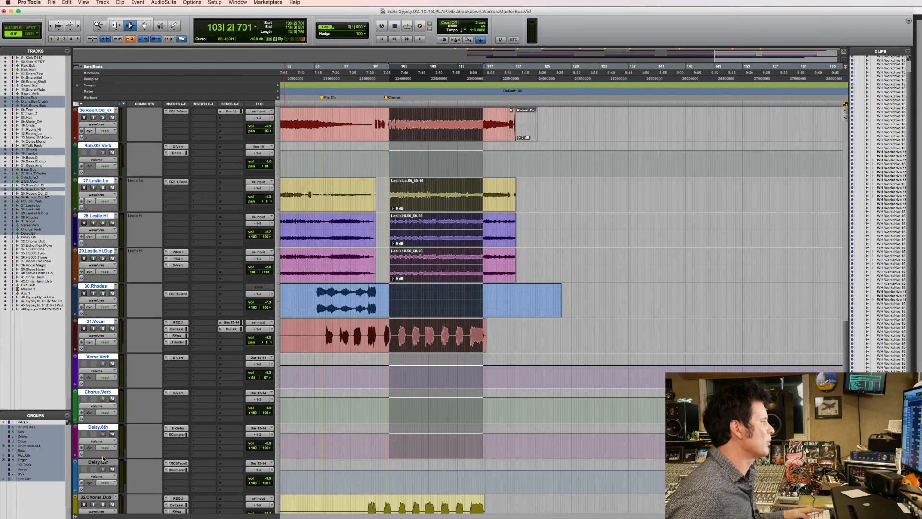
shift+click(105, 463)
scroll(106, 464, down, 4)
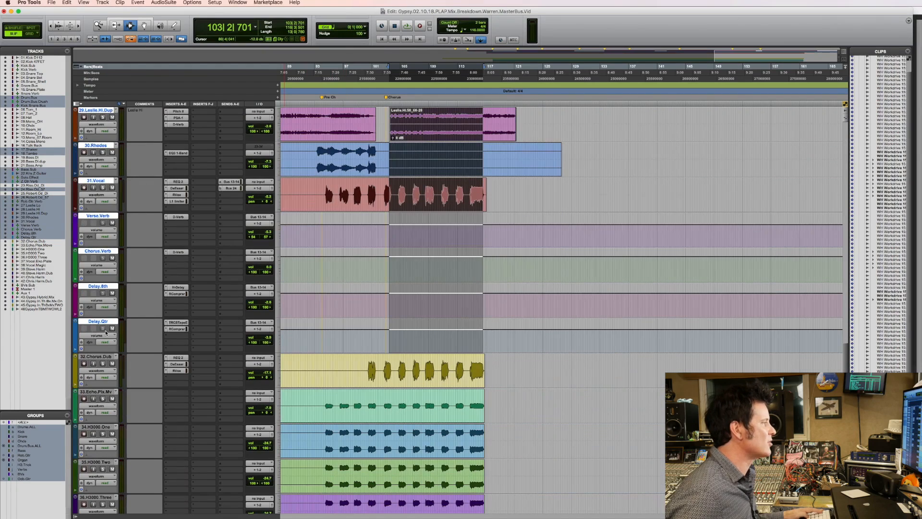
shift+click(99, 358)
shift+click(98, 393)
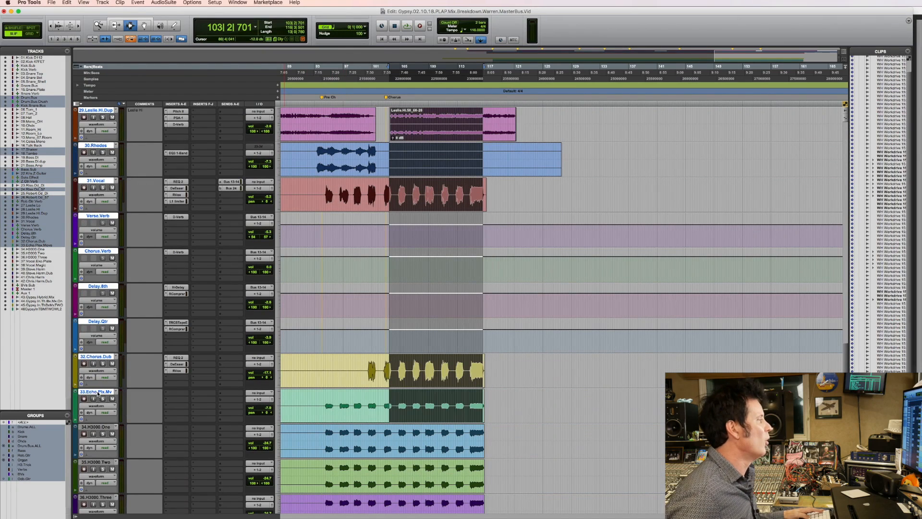
shift+click(96, 427)
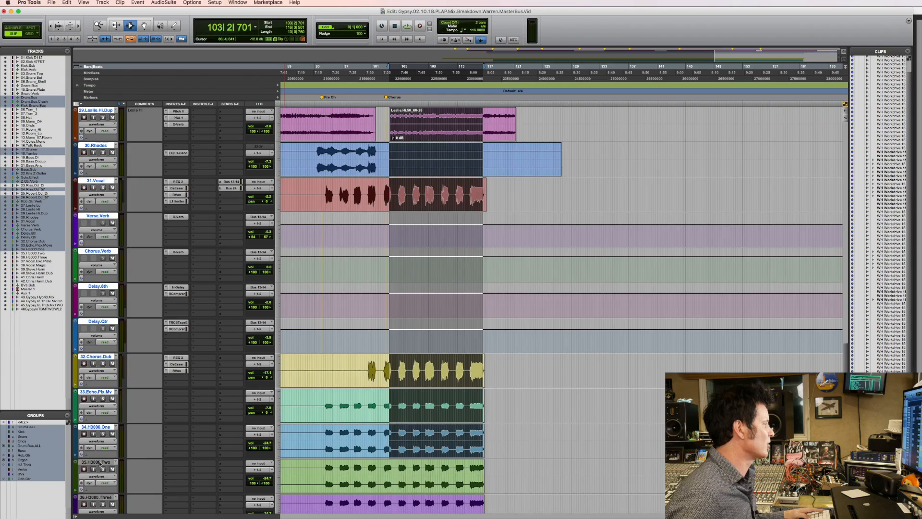
shift+click(99, 464)
scroll(113, 323, down, 6)
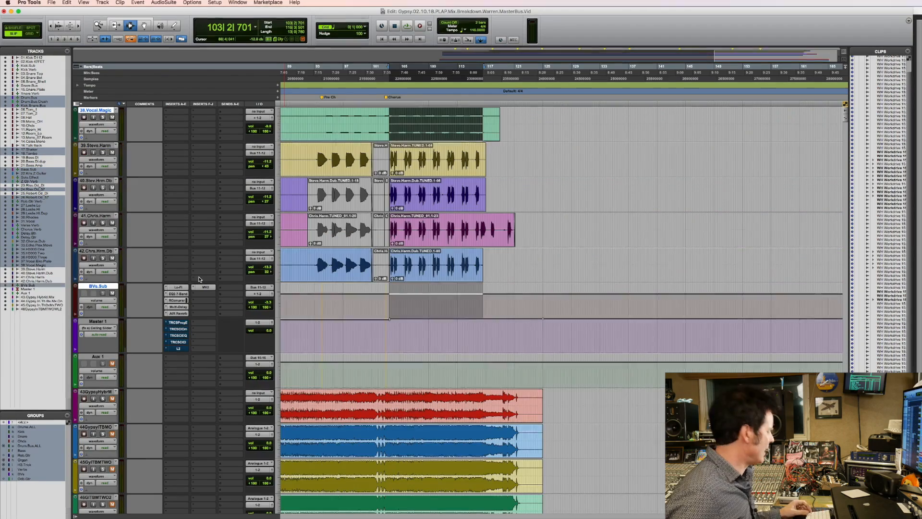
Route the selected tracks' outputs to Bus 17-18 (Stereo) and additionally to Bus 15-16 (Stereo).
alt+shift+click(258, 294)
mouse_move(263, 303)
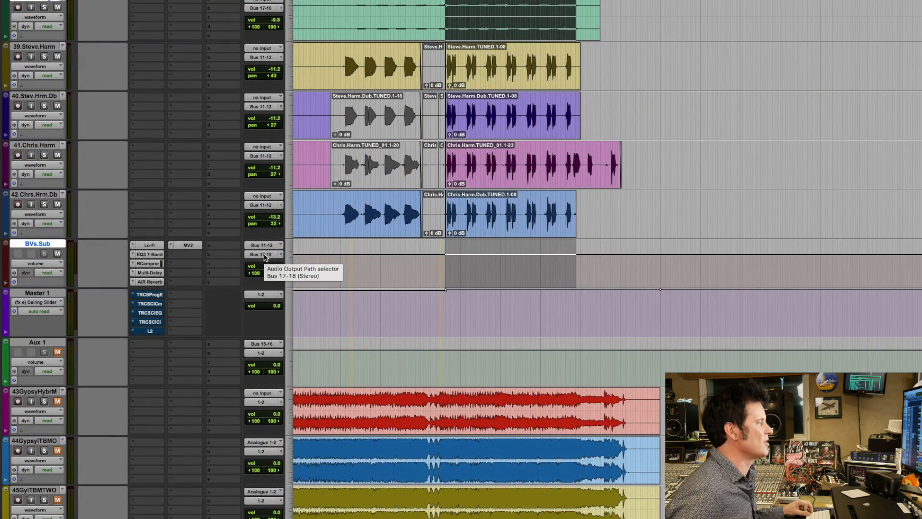
click(265, 255)
mouse_move(272, 264)
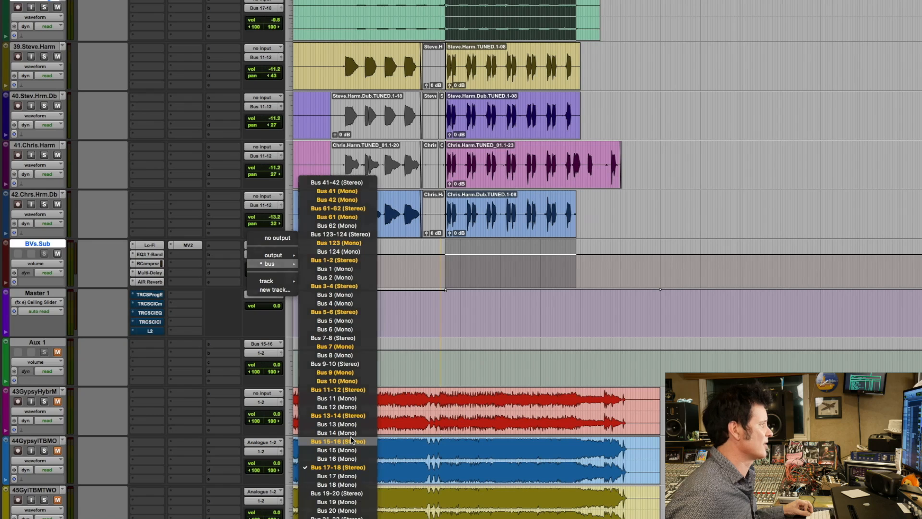
click(424, 230)
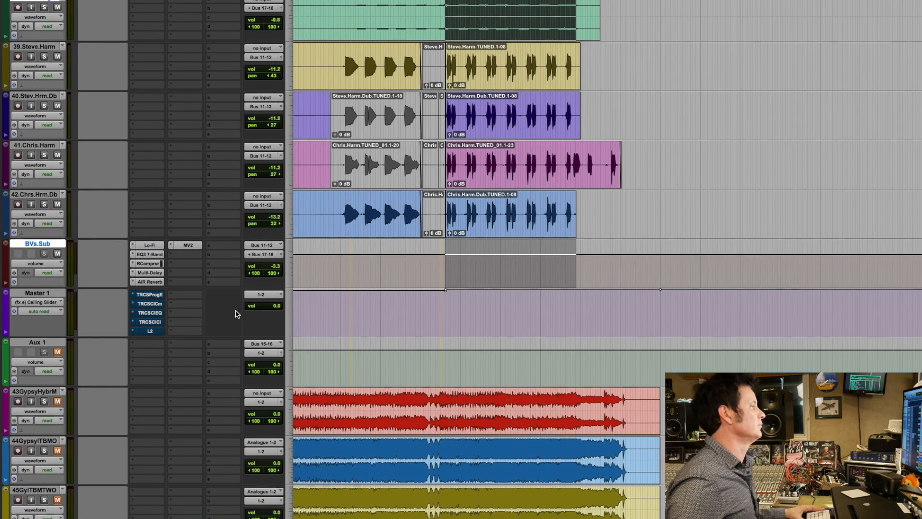
Rename the Aux 1 track as Parallel.Bus.
click(44, 343)
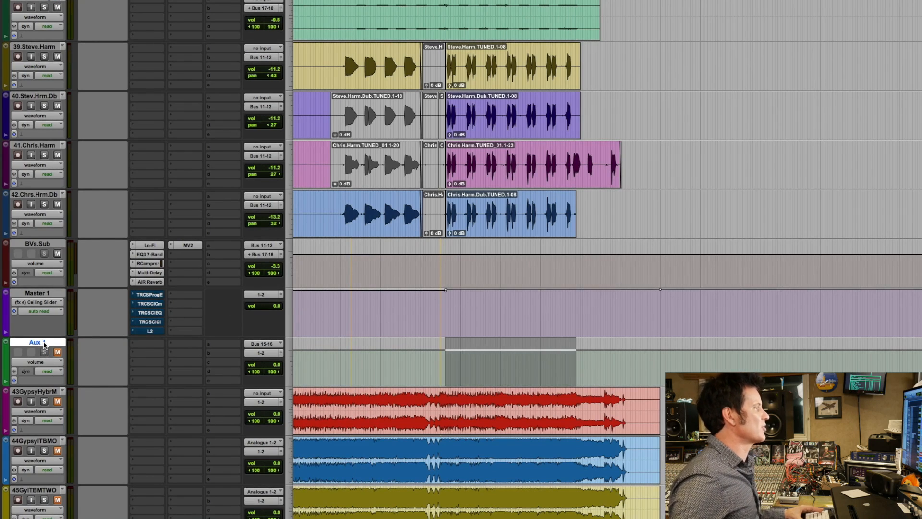
click(149, 346)
click(149, 348)
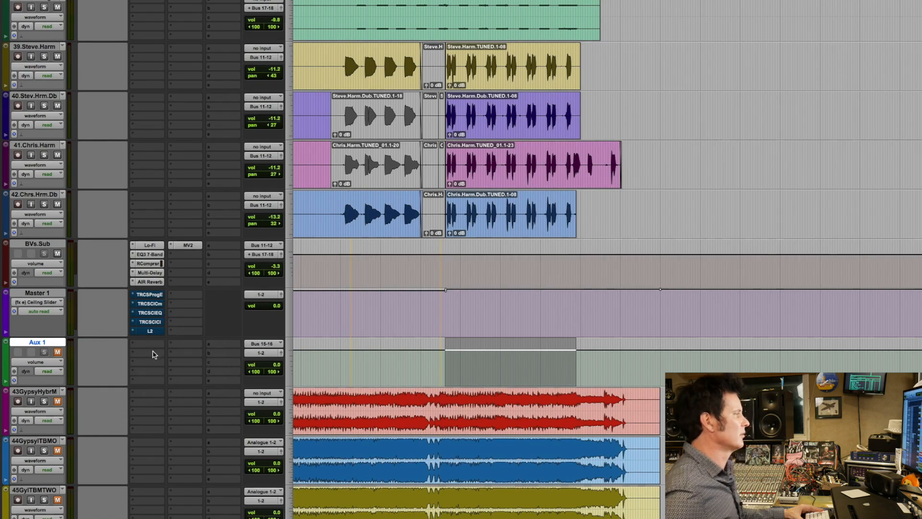
double_click(49, 344)
text(Paral)
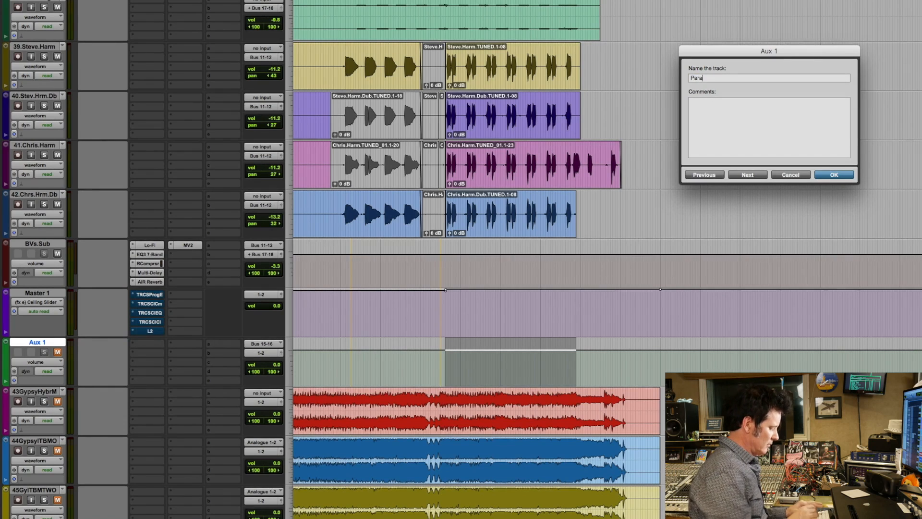
text(lel.Bus)
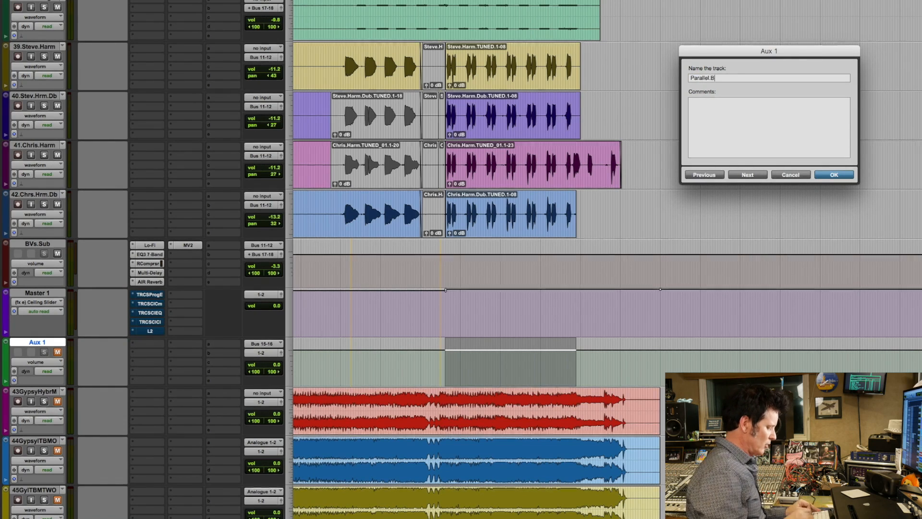
key(Return)
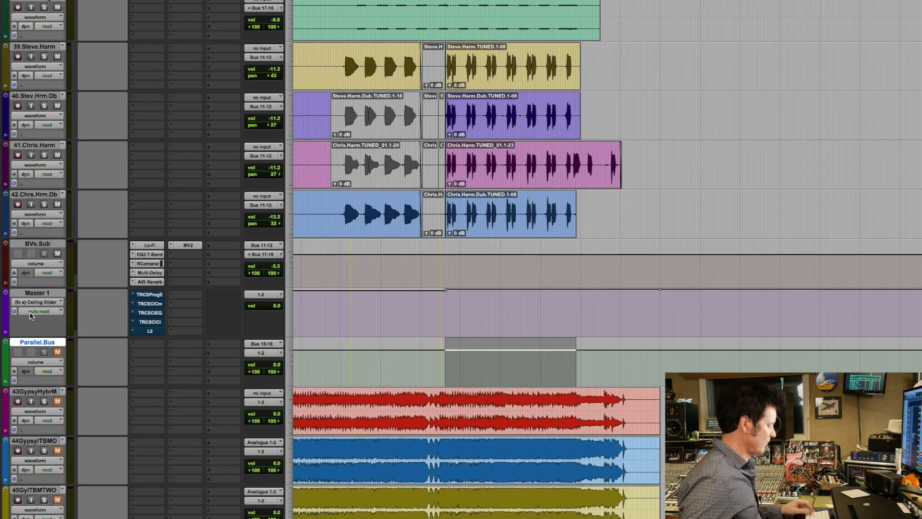
Duplicate the Parallel.Bus track once and set the duplicate's input to Bus 17-18 (Stereo).
key(alt+shift+d)
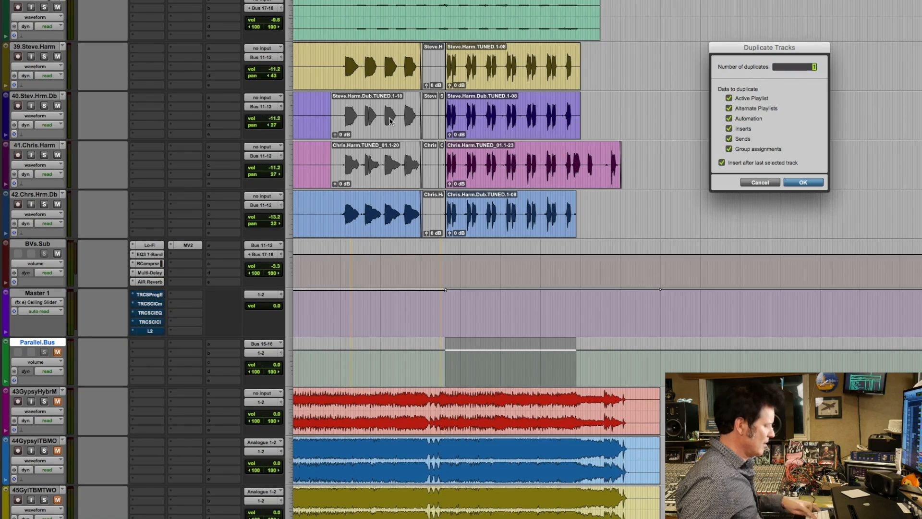
click(805, 182)
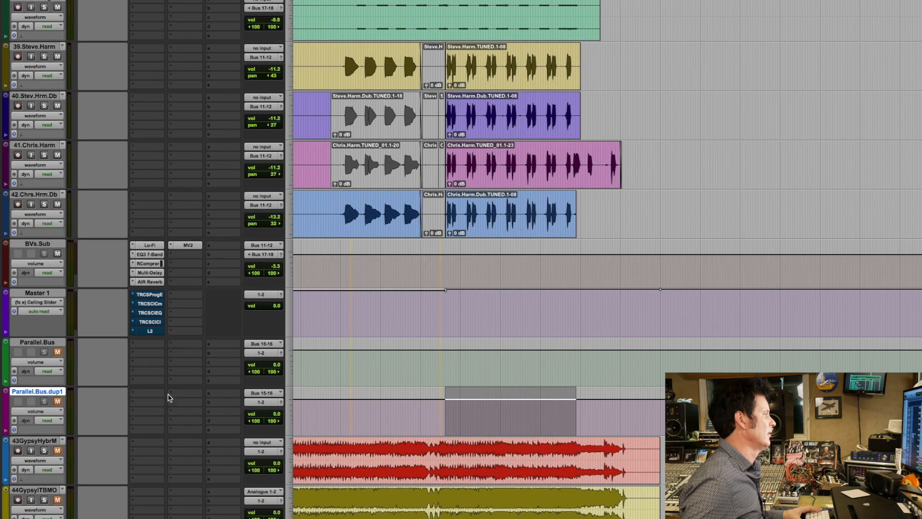
click(262, 395)
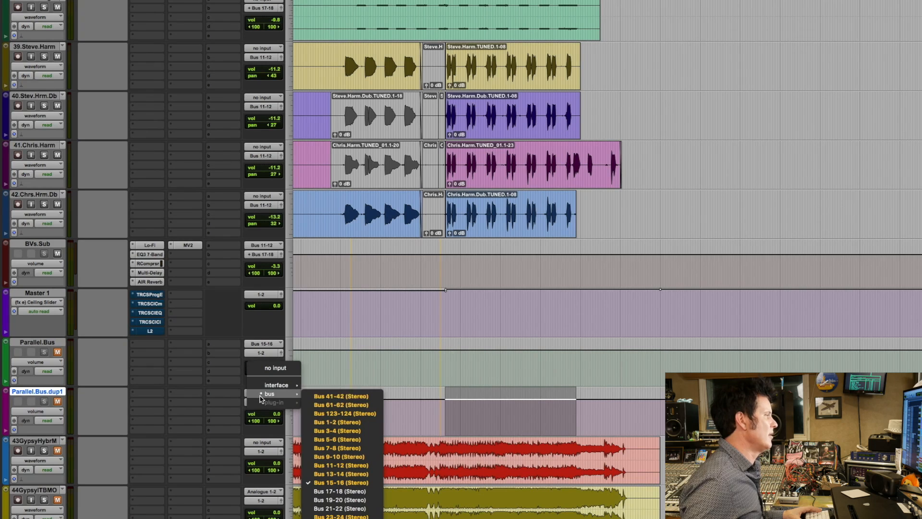
click(355, 491)
Rename the duplicate fed by Bus 17-18 as Side.Chain.Bus.
double_click(40, 394)
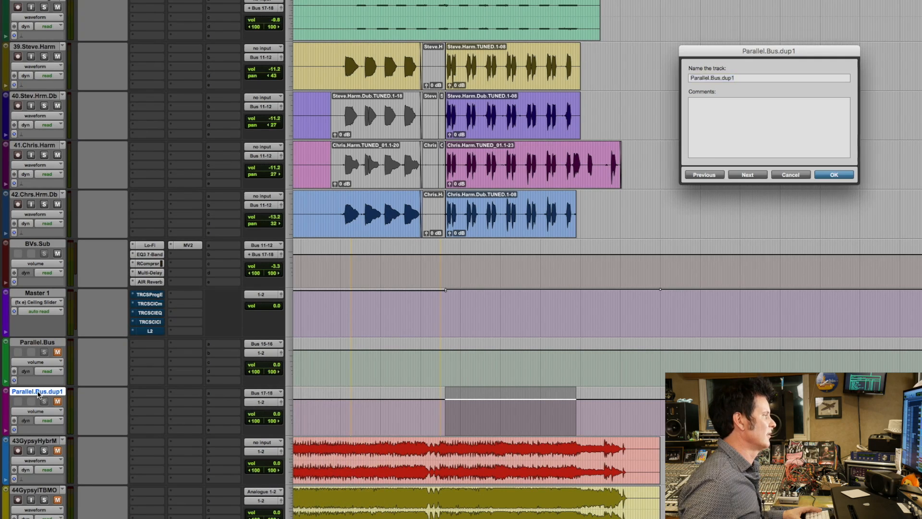
text(Side.)
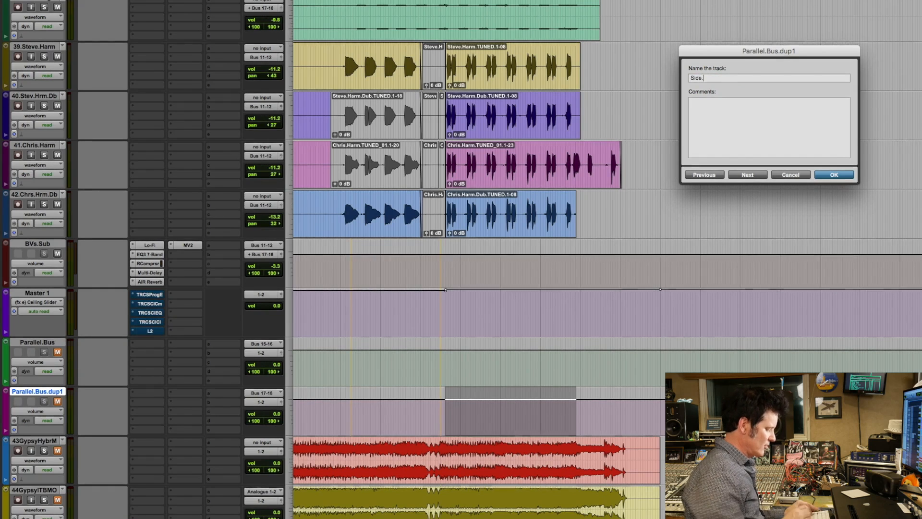
text(Chain.Bus)
key(Return)
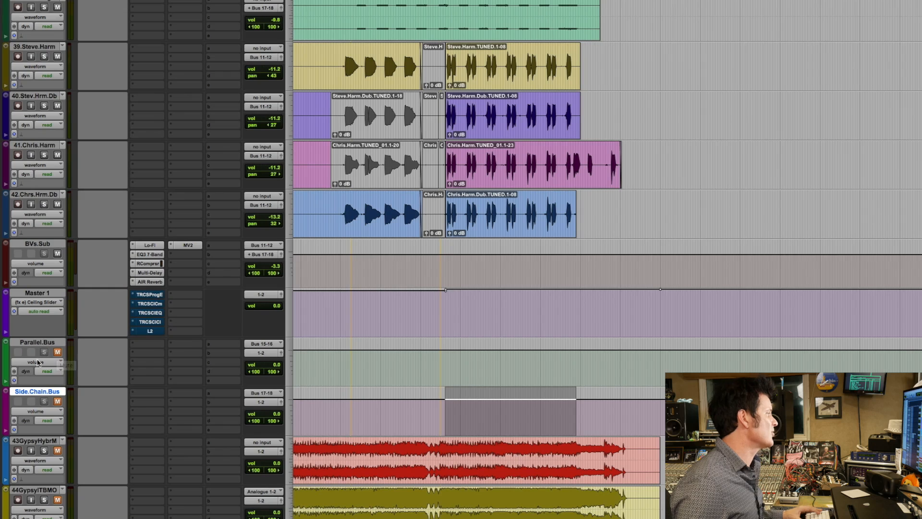
Duplicate the Parallel.Bus track once more and rename the copy as Clean.Bus.
click(38, 342)
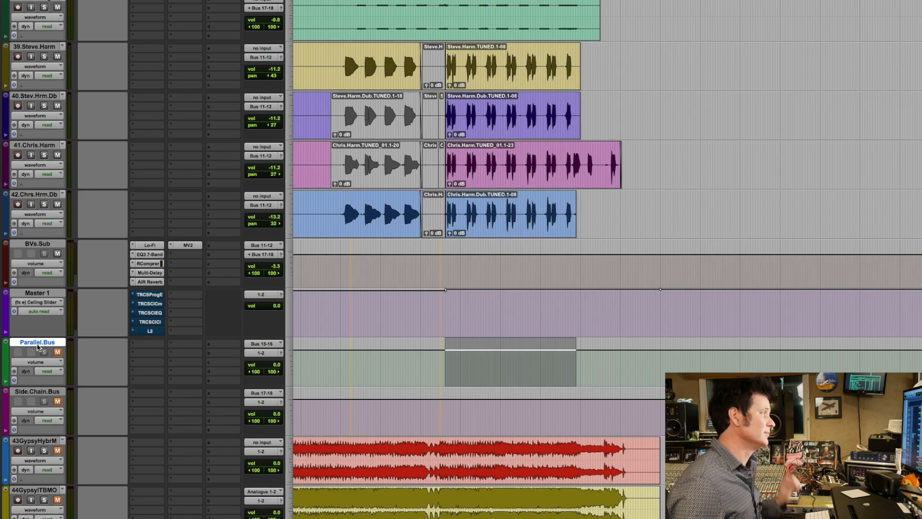
key(alt+shift+d)
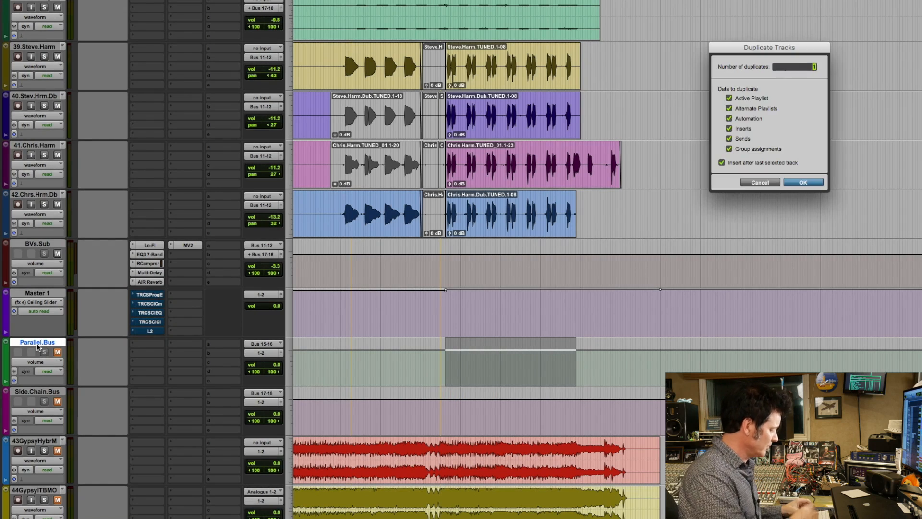
key(Return)
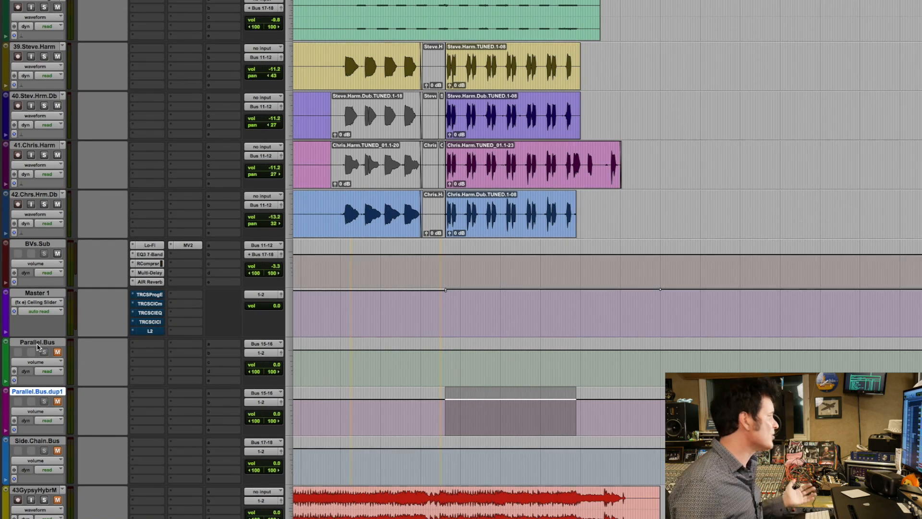
double_click(25, 393)
text(Clean.Bus)
key(Return)
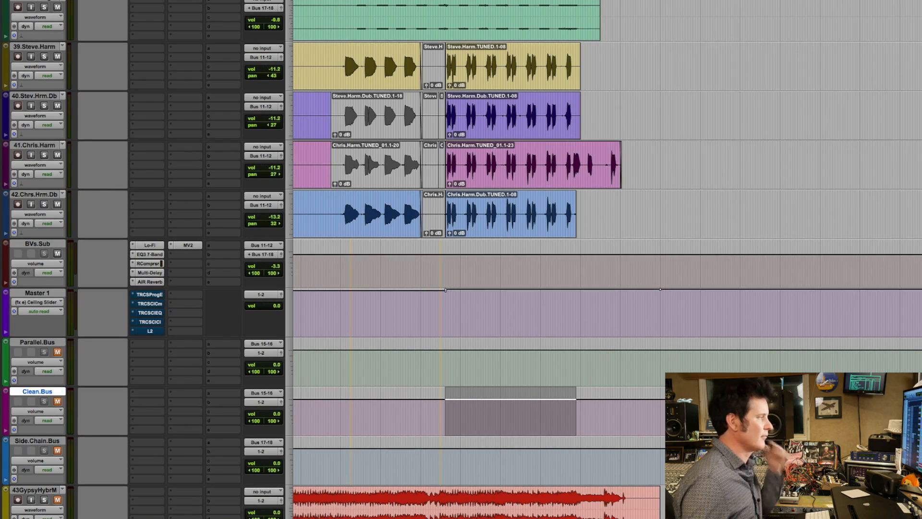
Play the last chorus with Clean.Bus unmuted to check its signal, mute it again and stop playback.
key(space)
click(58, 402)
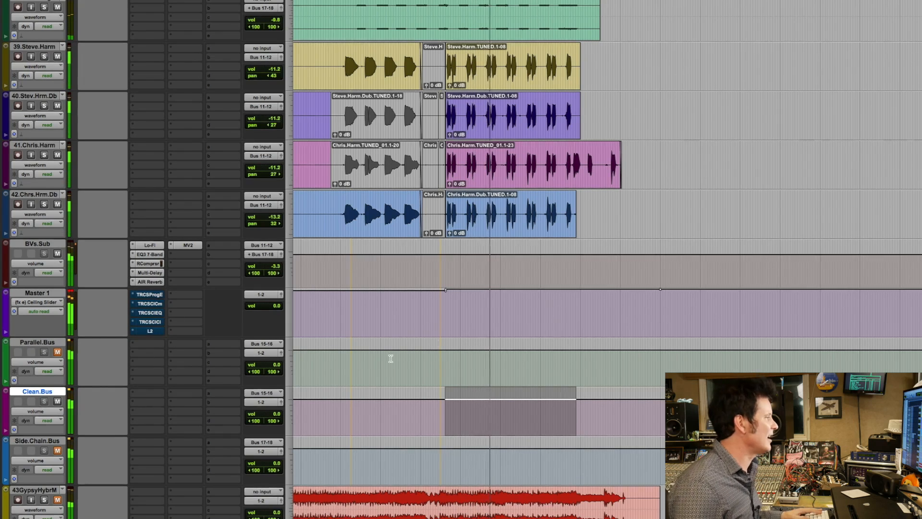
click(57, 401)
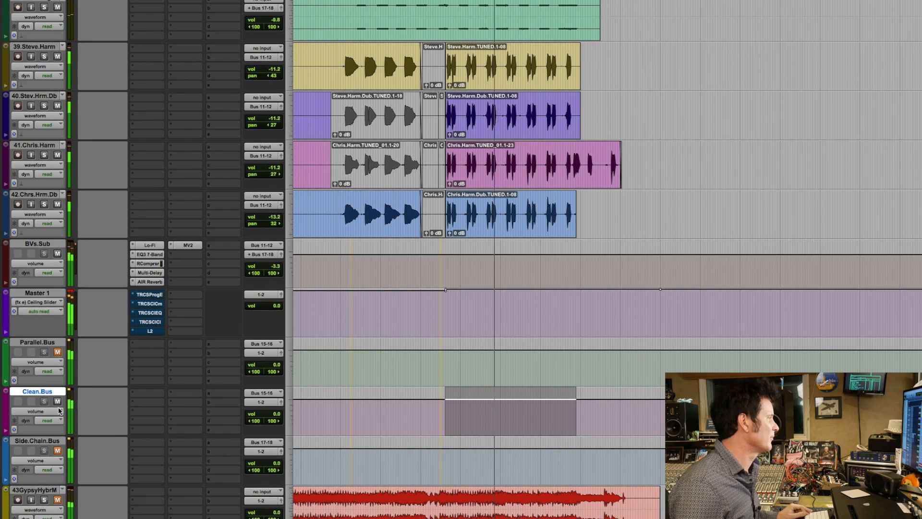
key(space)
Insert the multichannel Fairchild 670 (stereo) dynamics plug-in in the first insert slot of Parallel.Bus.
click(144, 345)
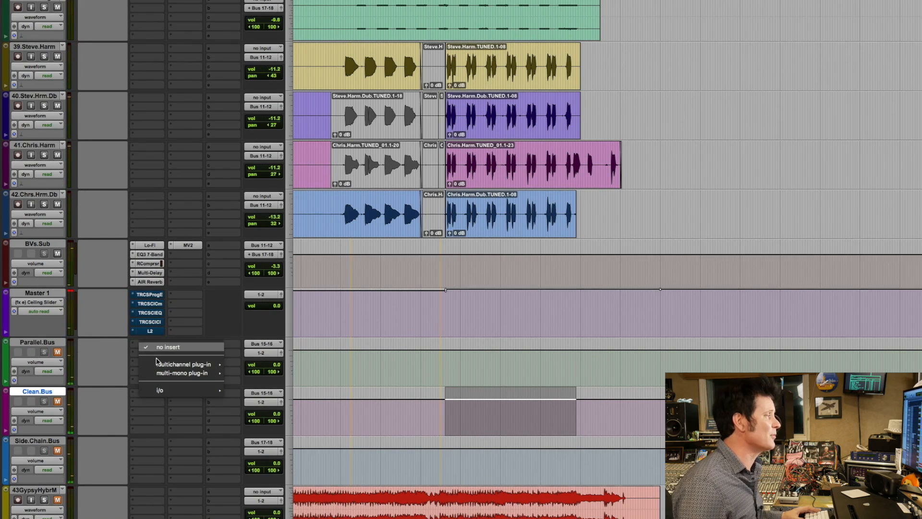
mouse_move(159, 364)
mouse_move(245, 376)
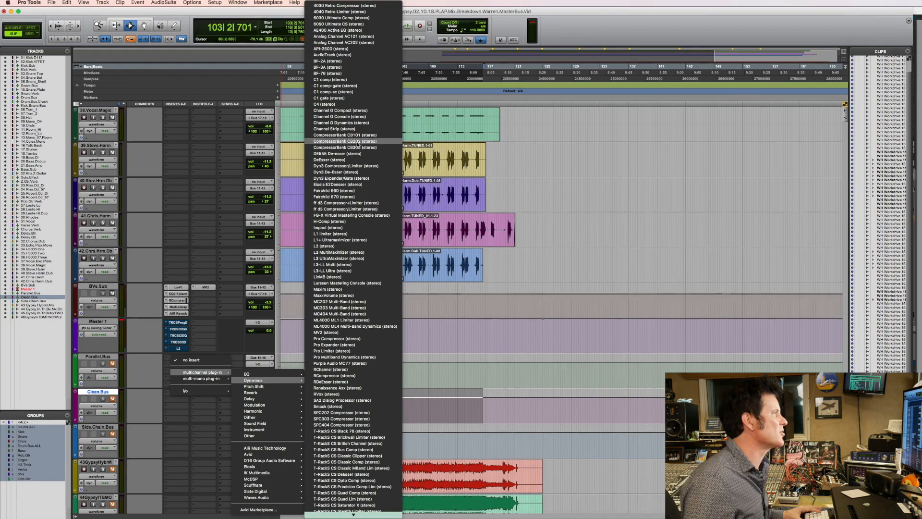
click(366, 197)
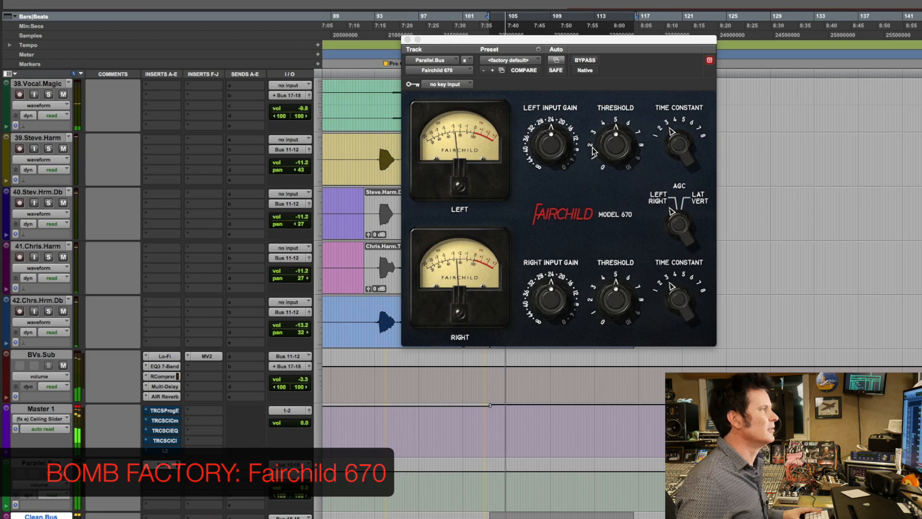
Compare the Fairchild 670 bypassed and active on Parallel.Bus during playback, and lower its left and right time constants.
click(587, 61)
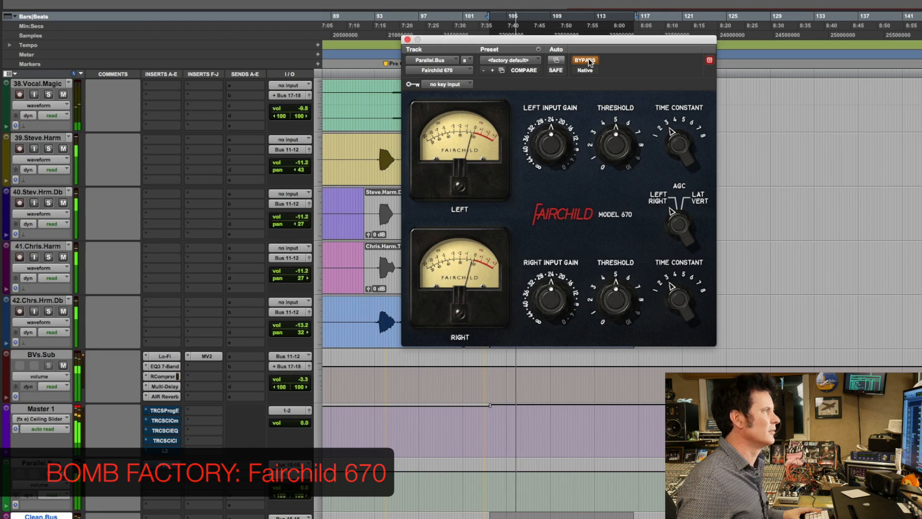
click(585, 61)
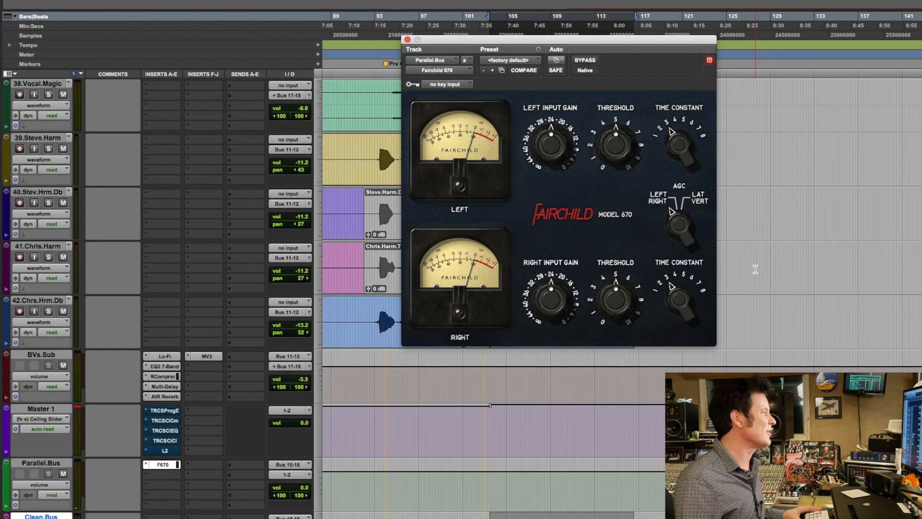
key(space)
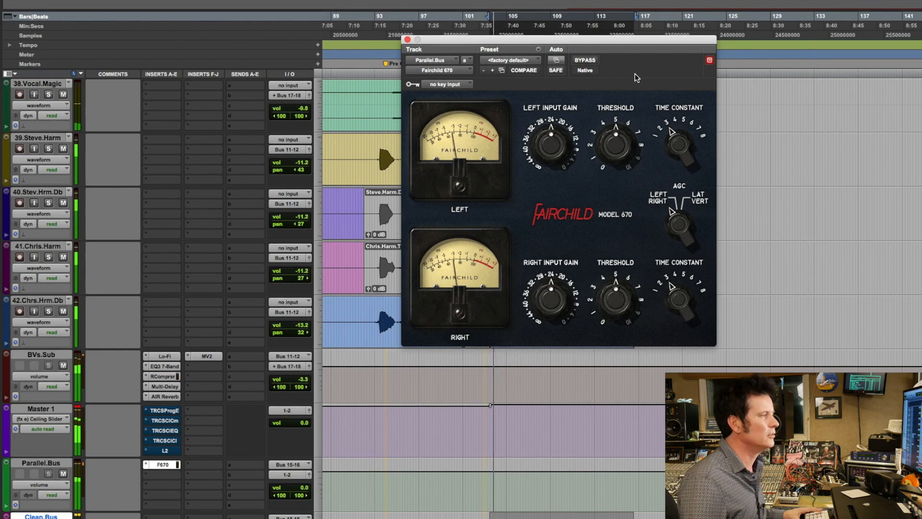
drag(678, 305, 671, 325)
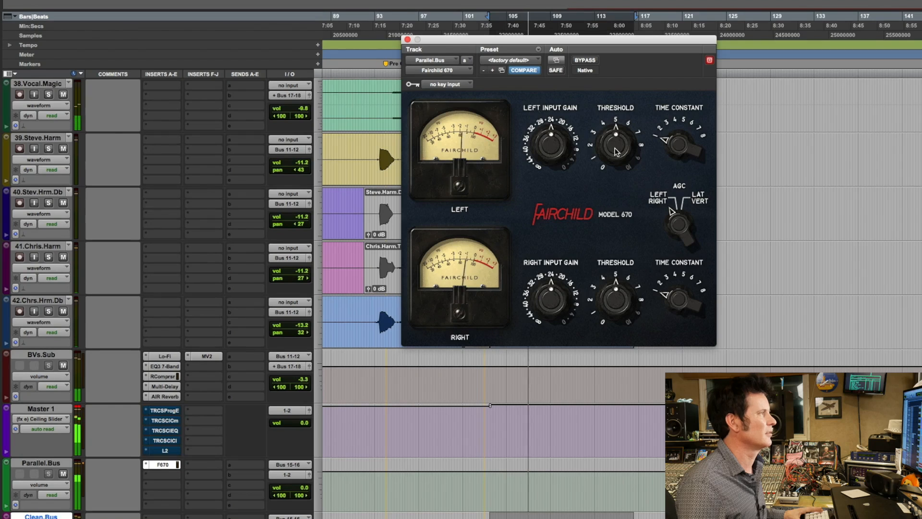
click(591, 63)
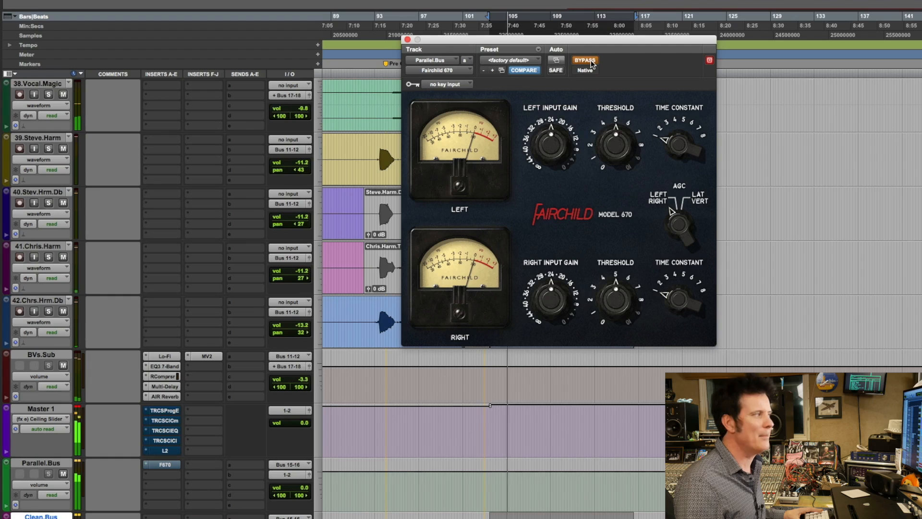
click(591, 63)
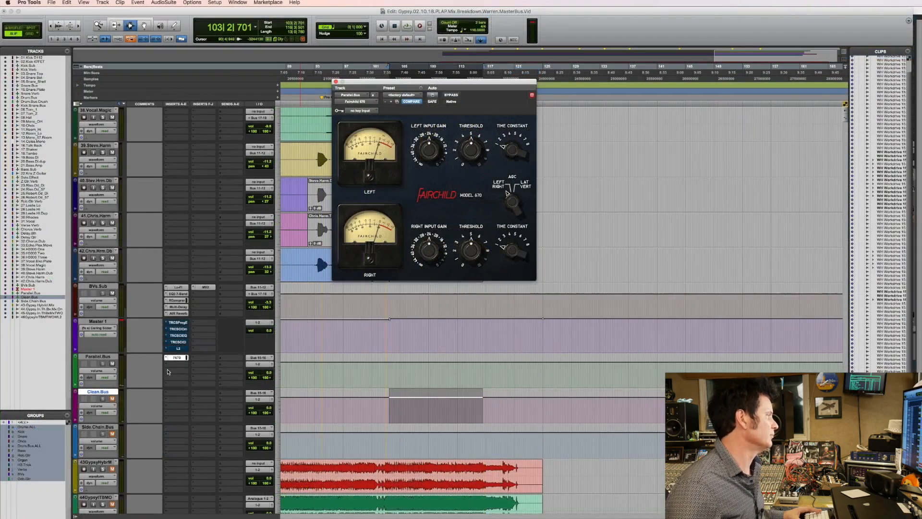
Insert the multichannel SansAmp PSA-1 (stereo) harmonic plug-in in Parallel.Bus's second insert slot and adjust its Drive during playback.
click(166, 369)
mouse_move(201, 379)
mouse_move(267, 387)
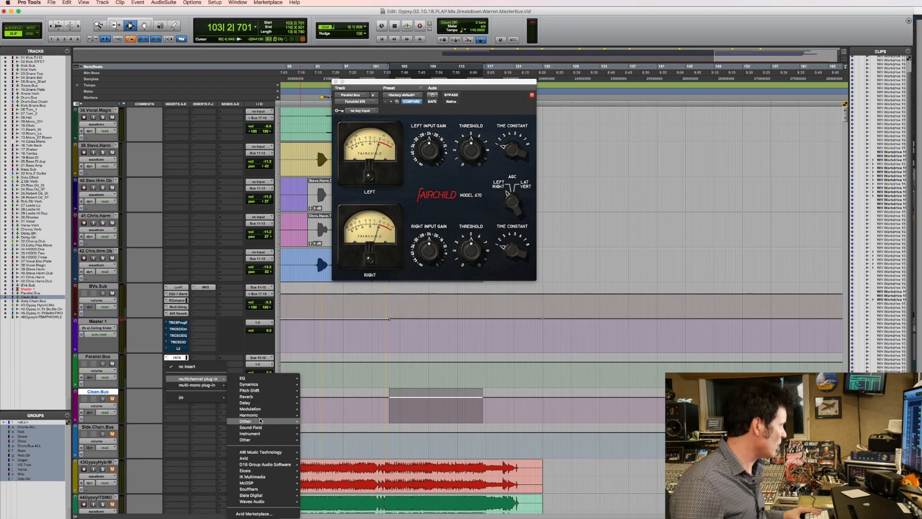
mouse_move(255, 415)
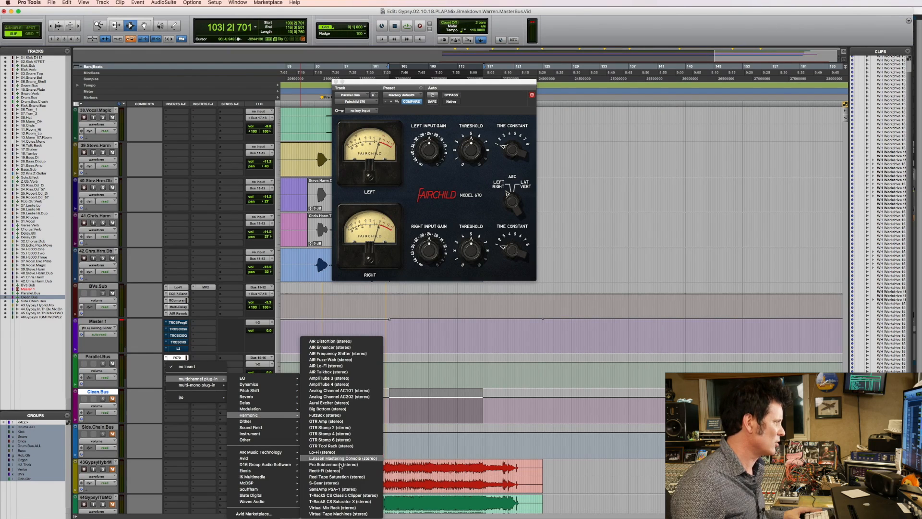
click(332, 489)
key(space)
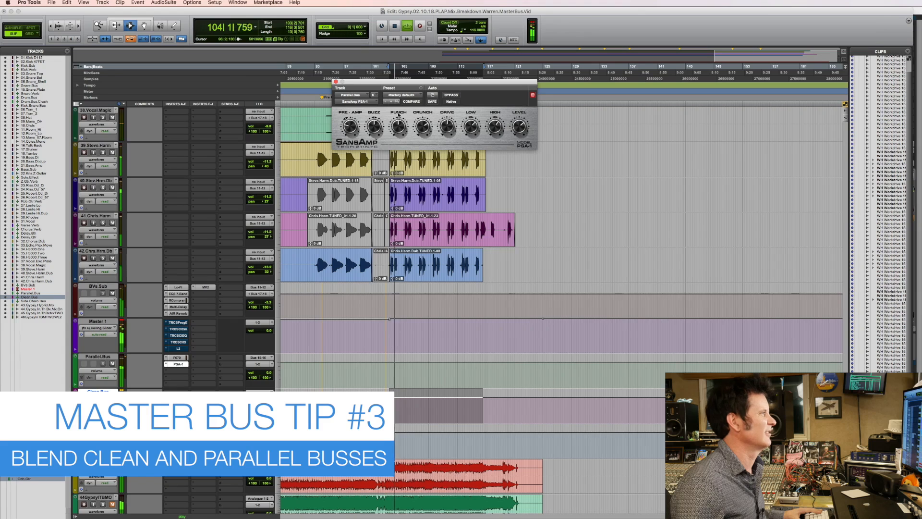
drag(450, 125, 450, 124)
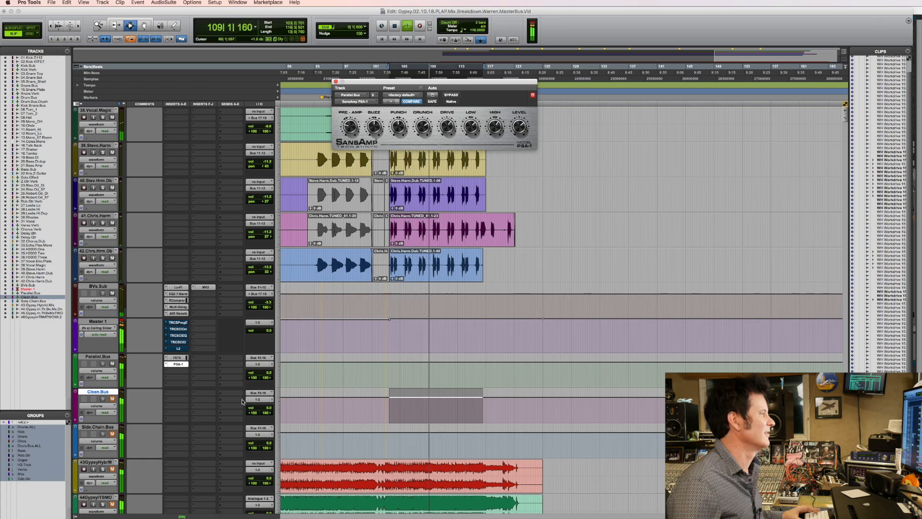
Pull Parallel.Bus's volume fully down, unmute Clean.Bus and blend Parallel.Bus in underneath at about -28 dB while replaying the chorus.
click(268, 375)
drag(242, 420, 242, 421)
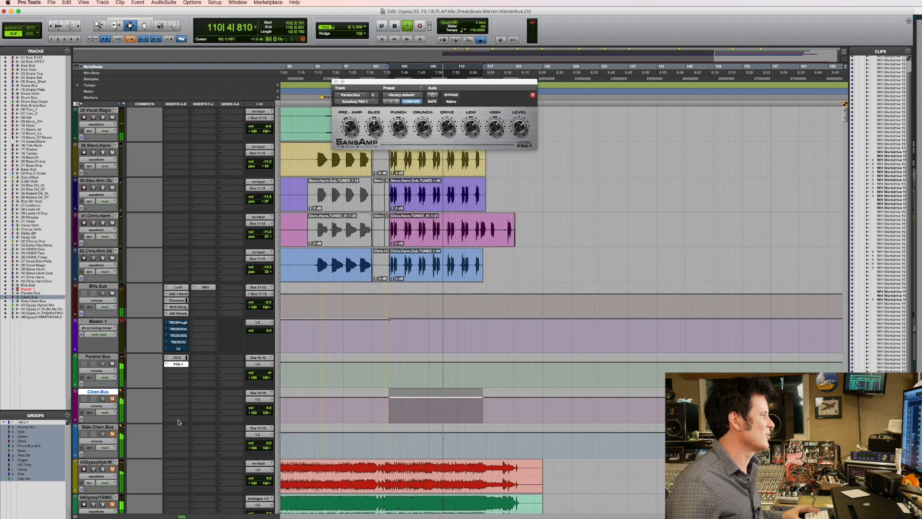
click(112, 400)
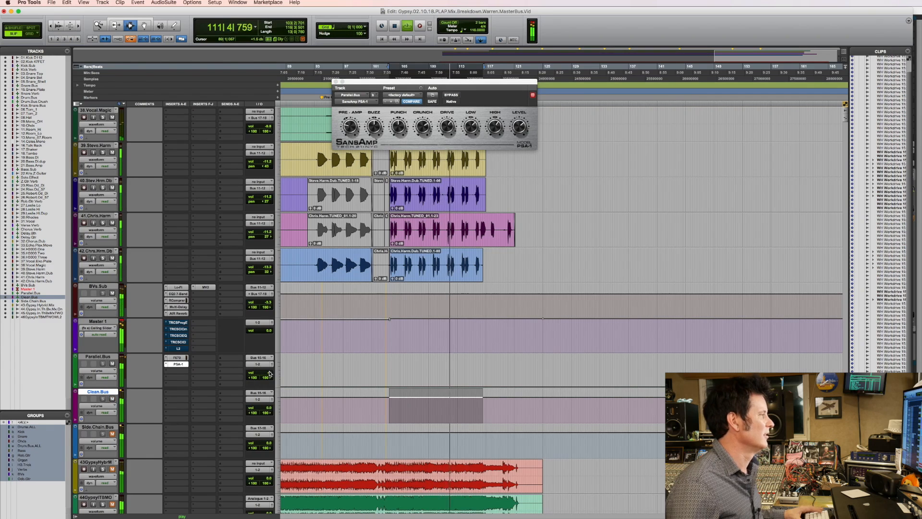
drag(269, 373, 270, 368)
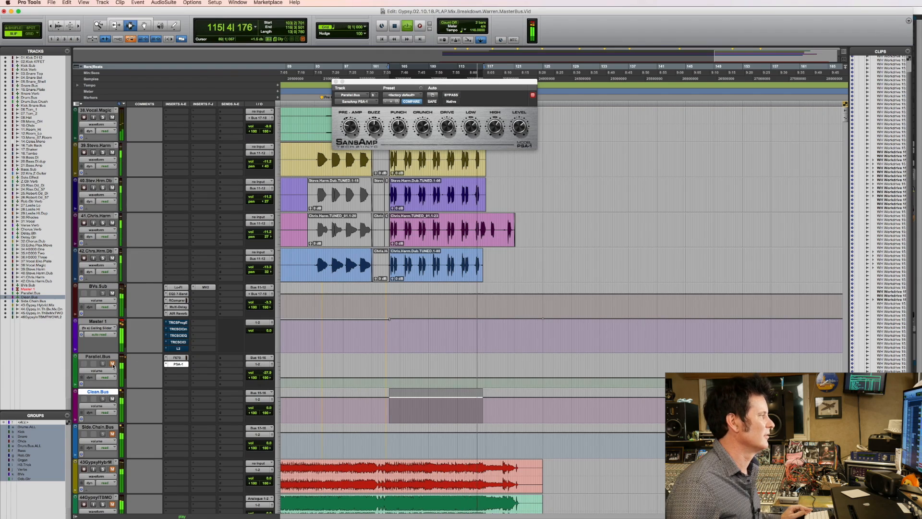
key(space)
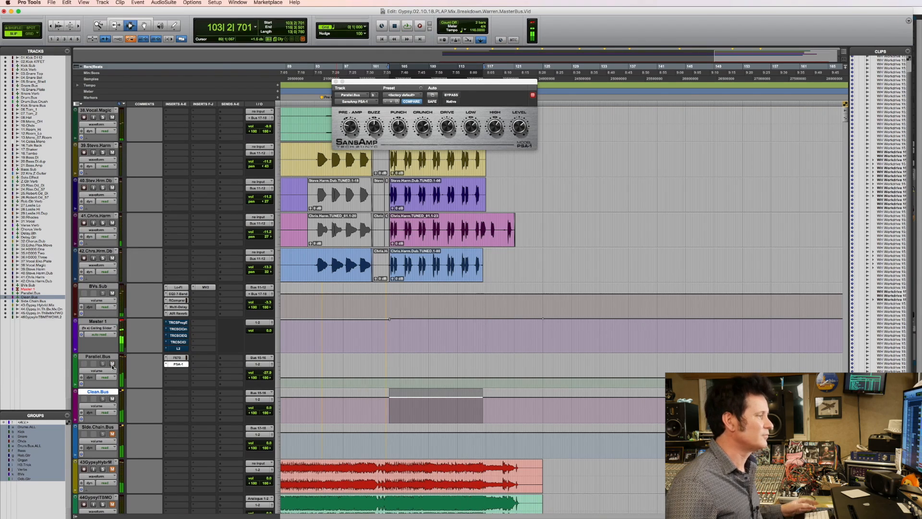
key(space)
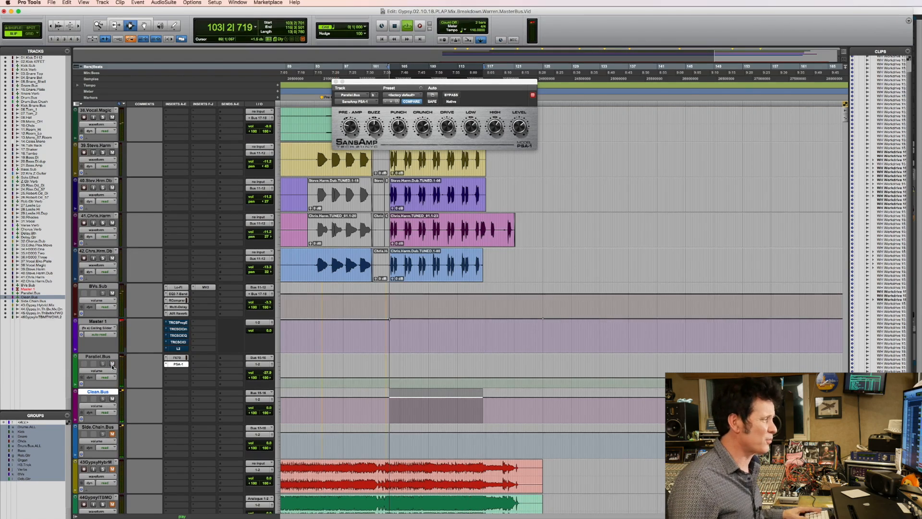
key(space)
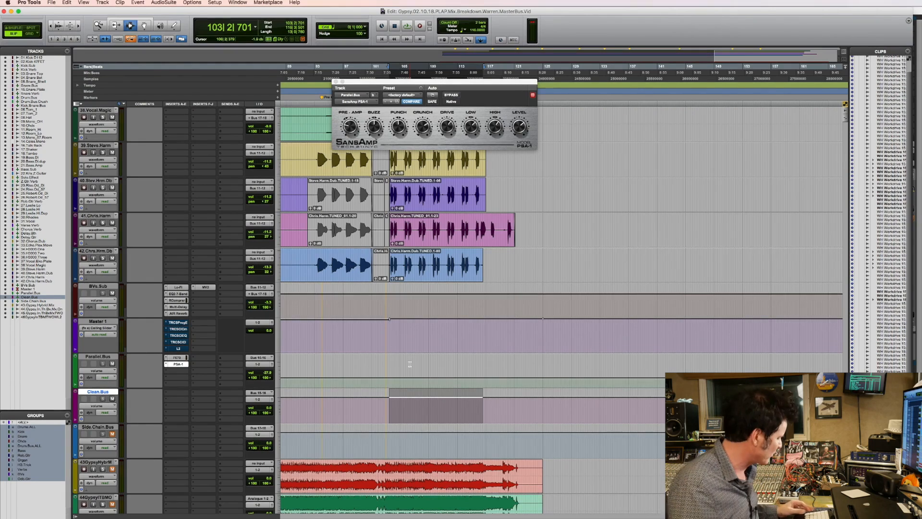
Raise Parallel.Bus to 0 dB during playback, bring it back down to about -20 dB and compare the mix with it muted.
key(space)
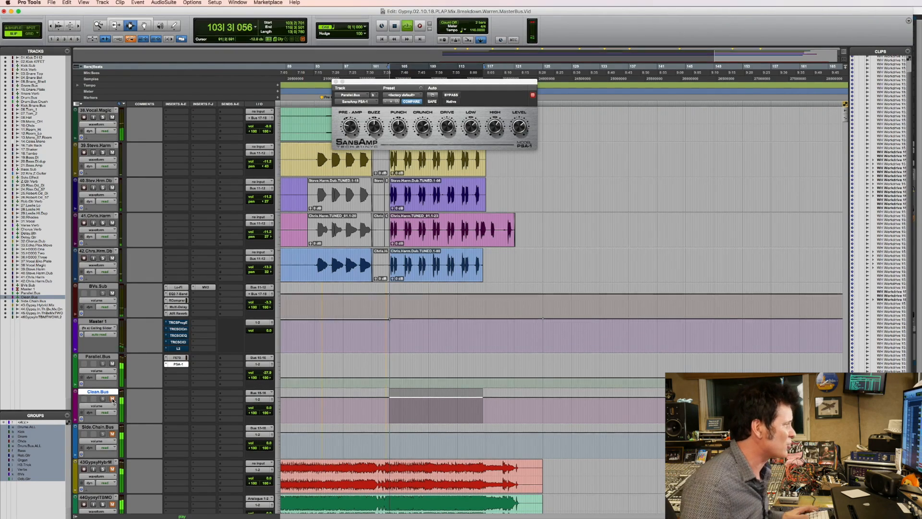
alt+click(270, 373)
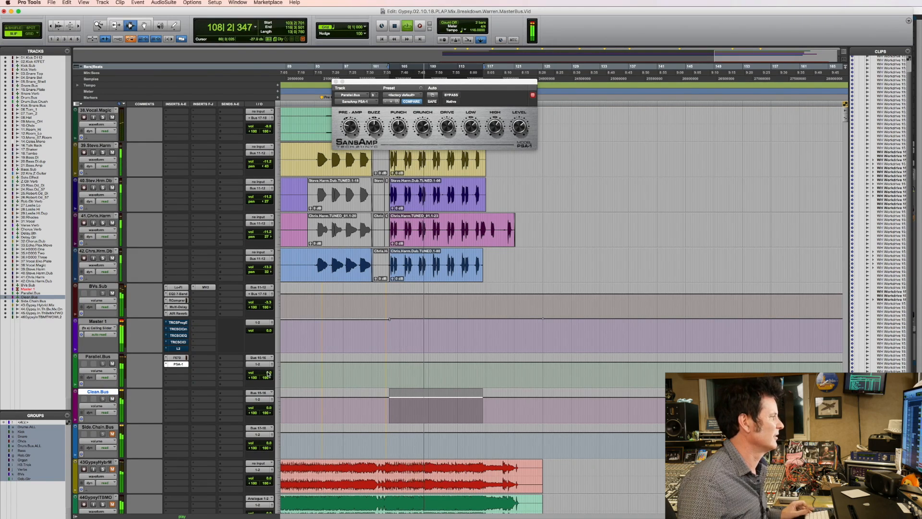
drag(268, 374, 269, 385)
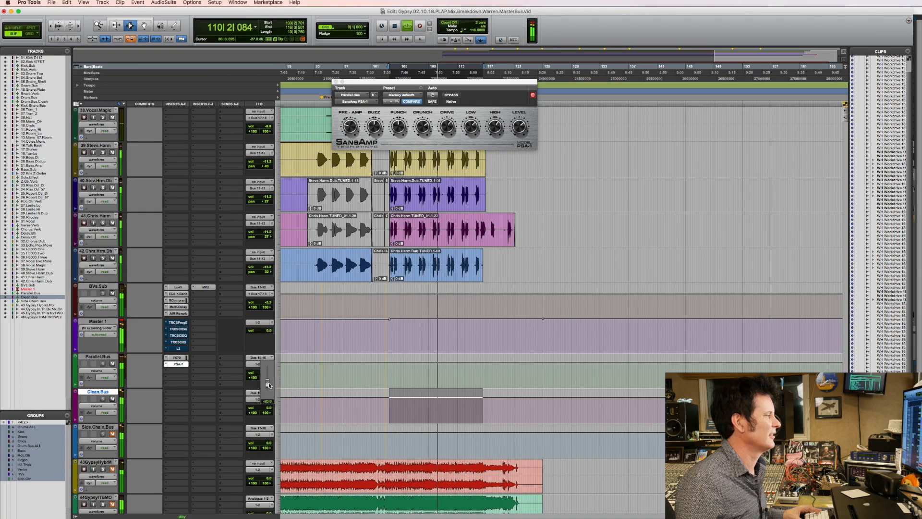
click(113, 364)
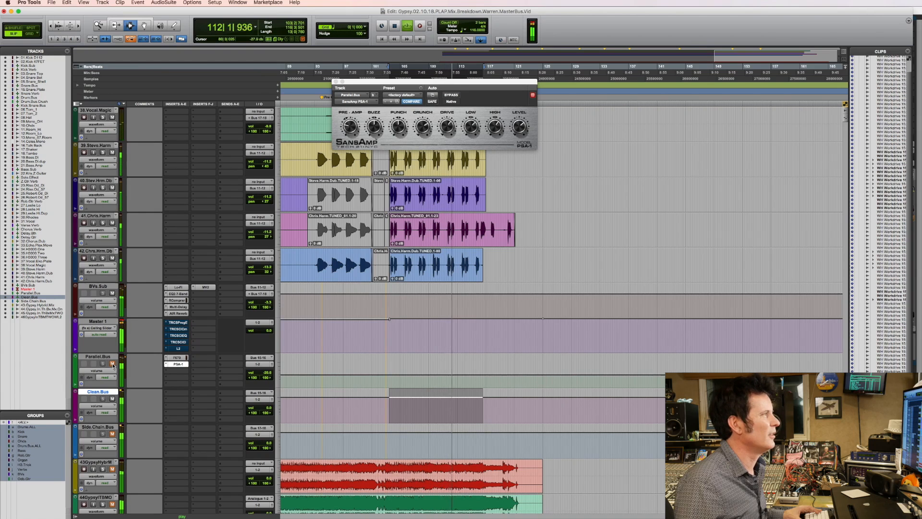
key(space)
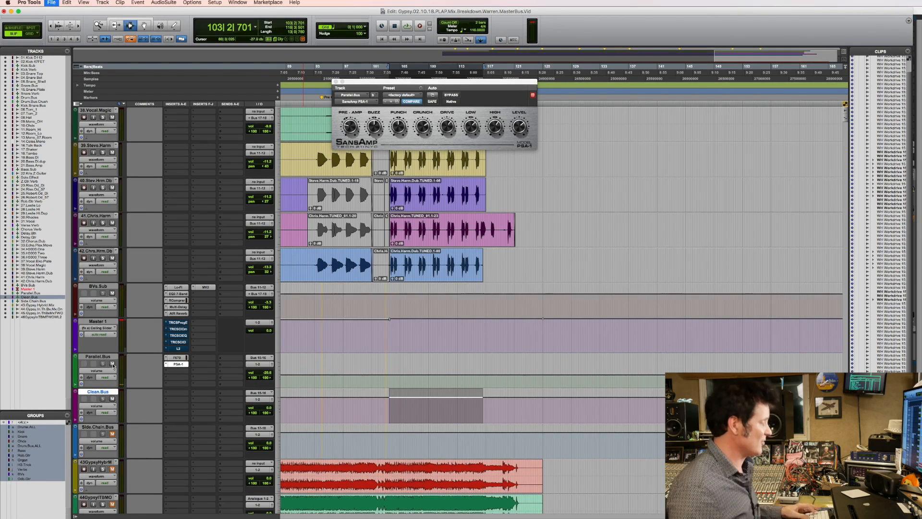
Enable the bypassed plug-ins on Master 1 and lower Parallel.Bus's volume to about -24.7 dB while playing the chorus.
key(space)
click(112, 364)
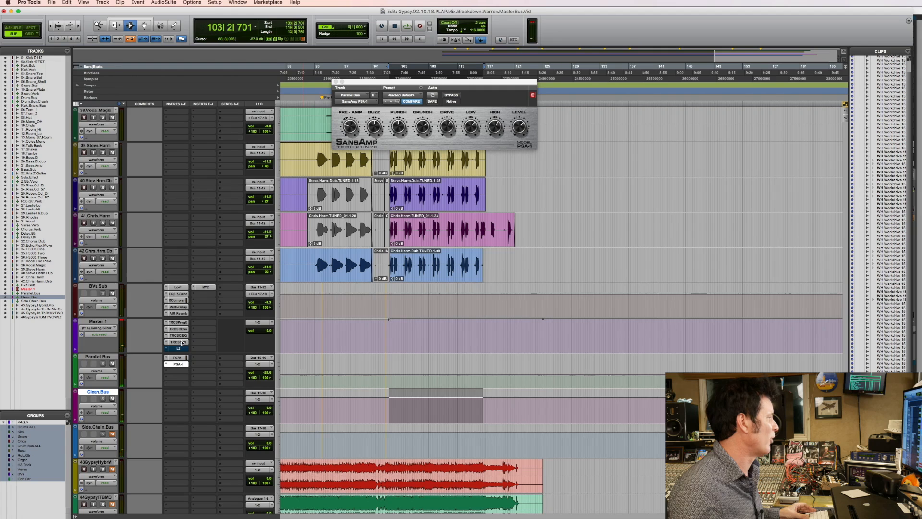
key(space)
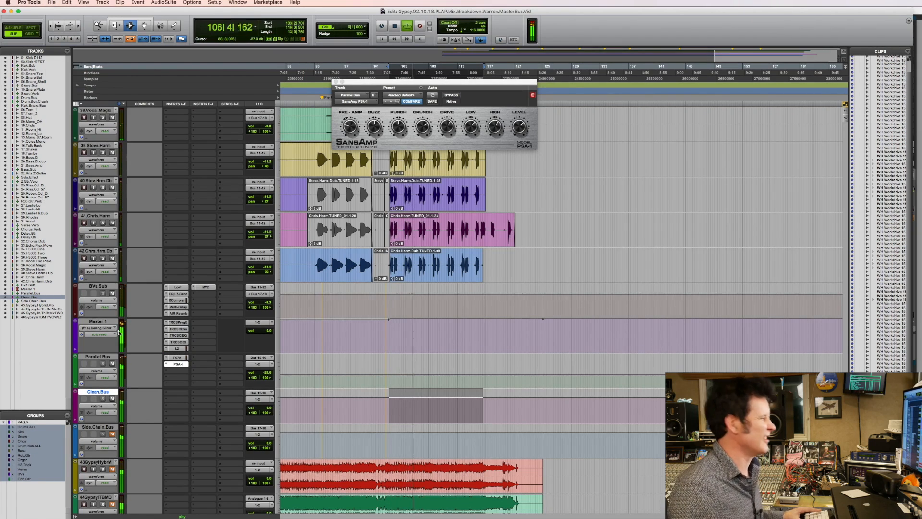
drag(265, 373, 265, 377)
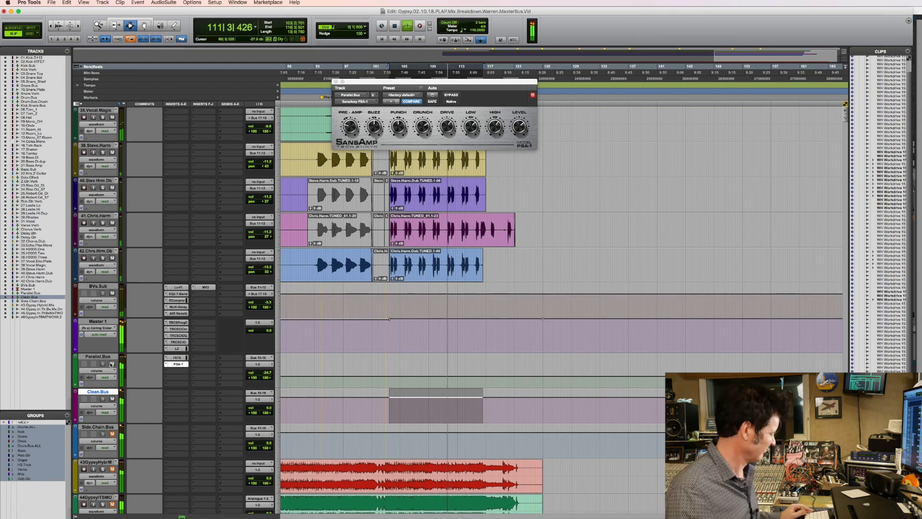
key(space)
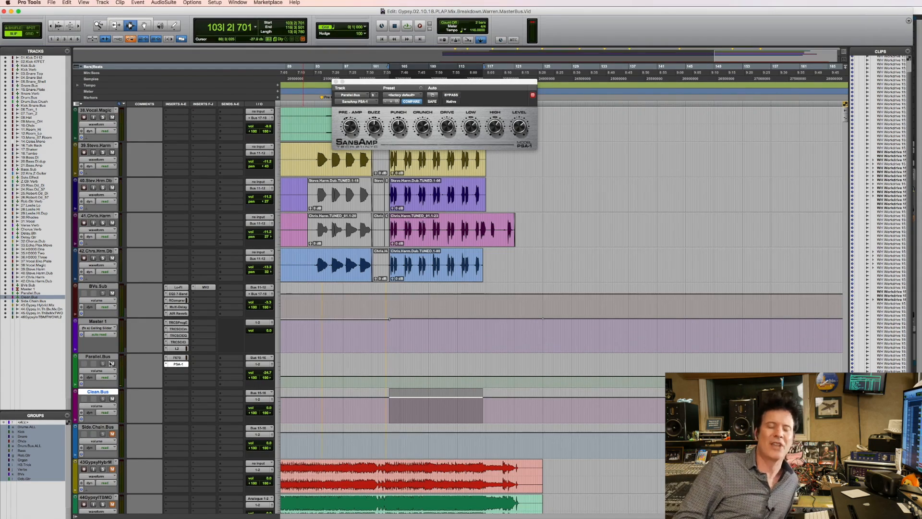
Audition Parallel.Bus at 0 dB with Clean.Bus muted, comparing the SansAmp PSA-1 bypassed and active, and stop playback.
click(113, 399)
key(space)
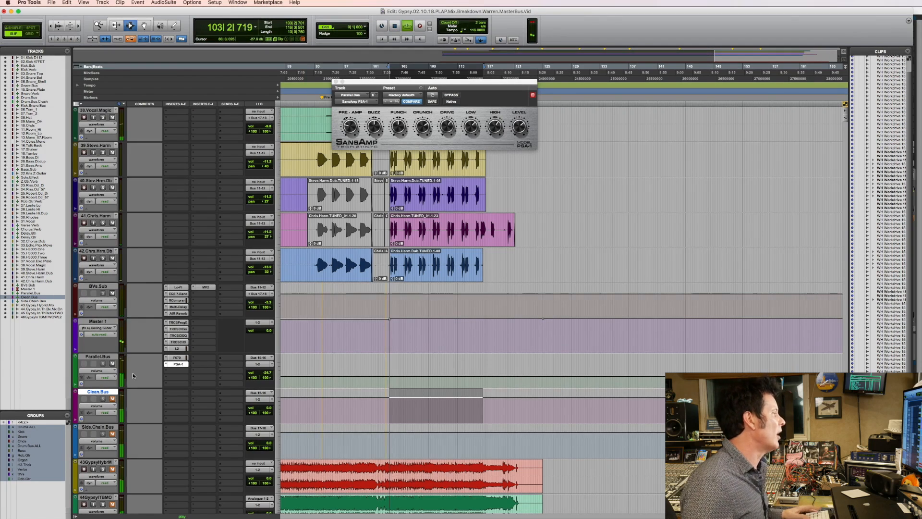
alt+click(270, 373)
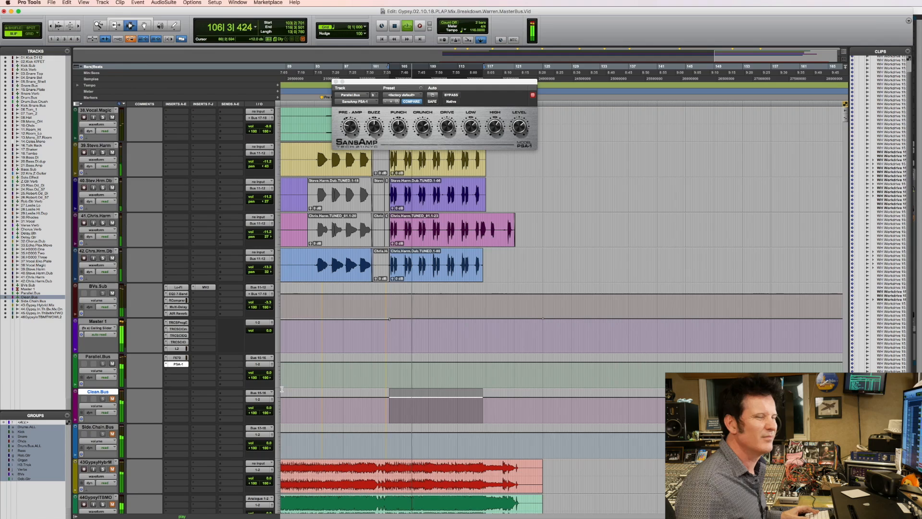
click(451, 96)
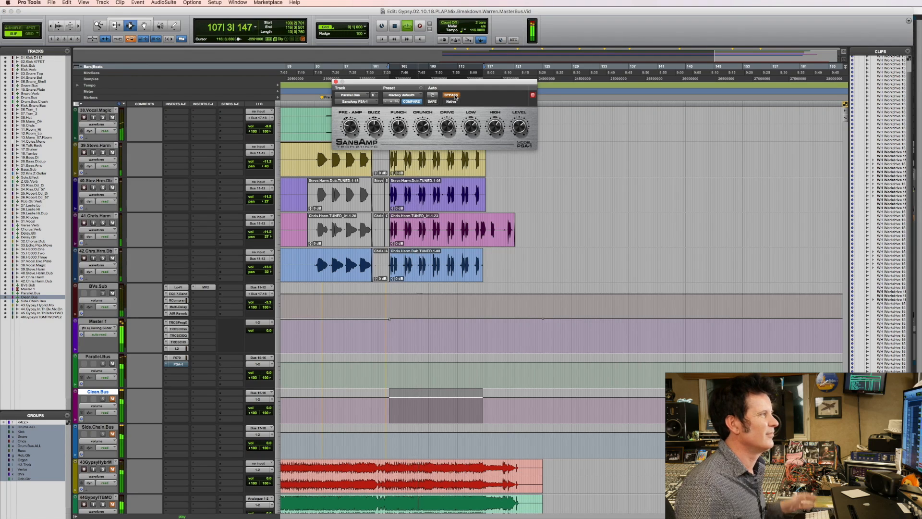
click(452, 96)
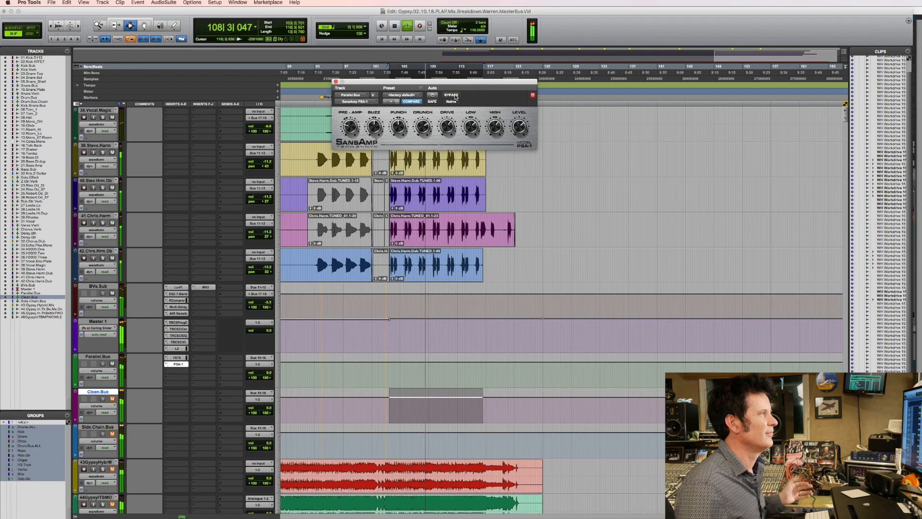
key(space)
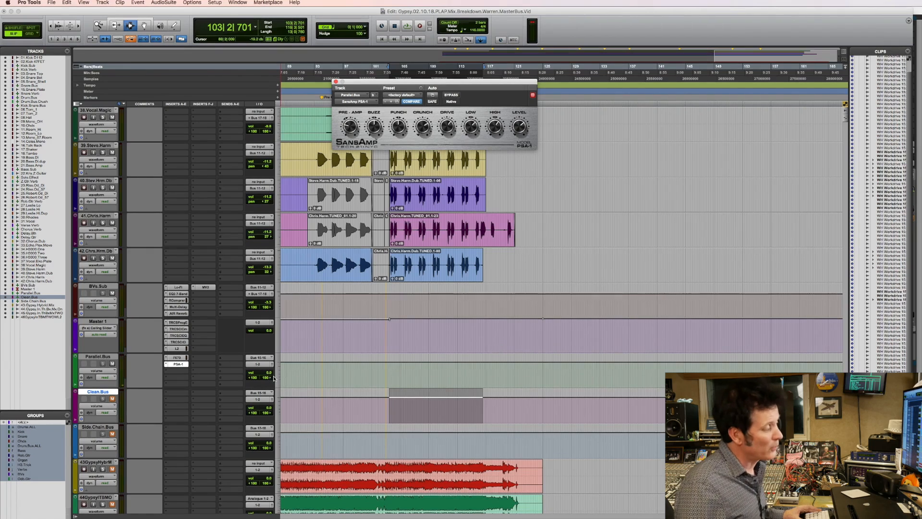
Set Parallel.Bus's volume to about -20 dB during playback, unmute Clean.Bus to hear the blend and stop playback.
drag(270, 374, 271, 388)
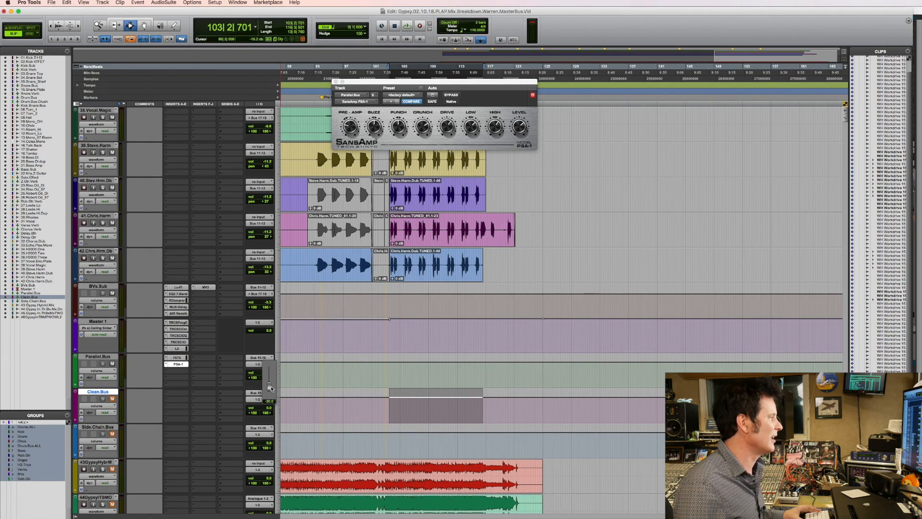
key(space)
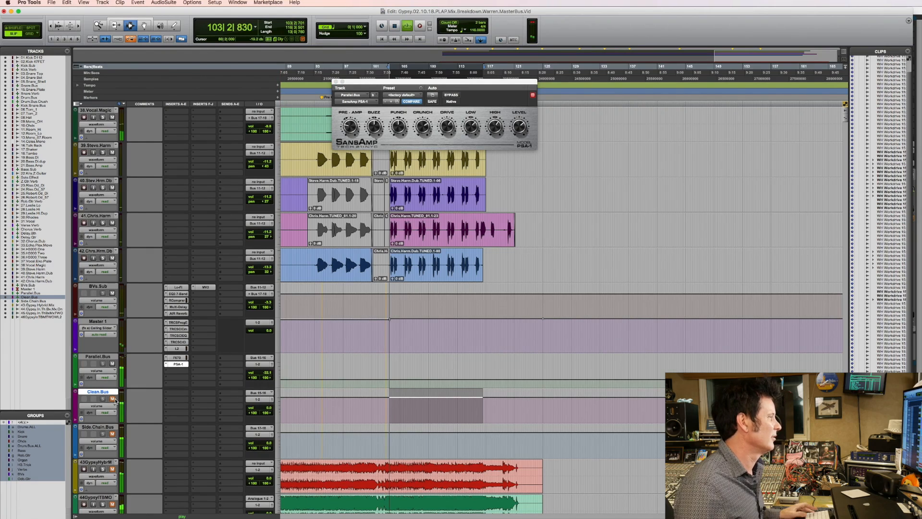
drag(263, 375, 263, 373)
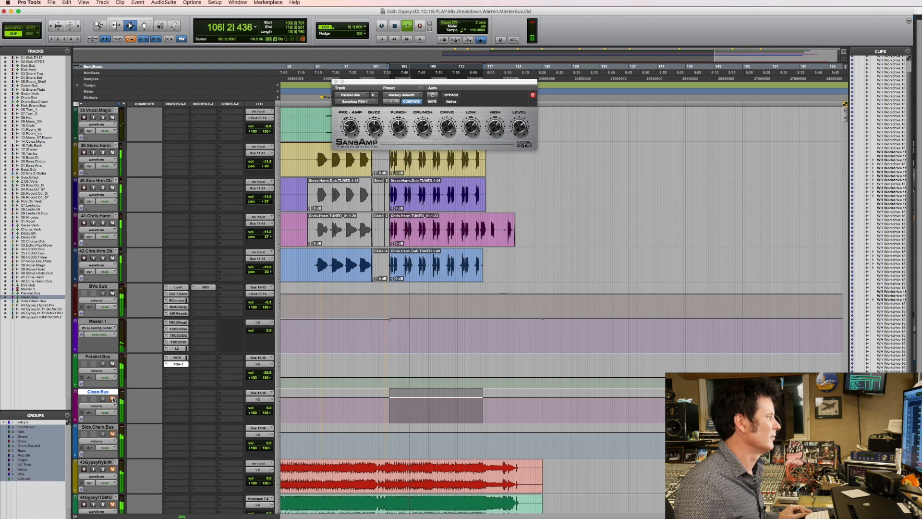
key(space)
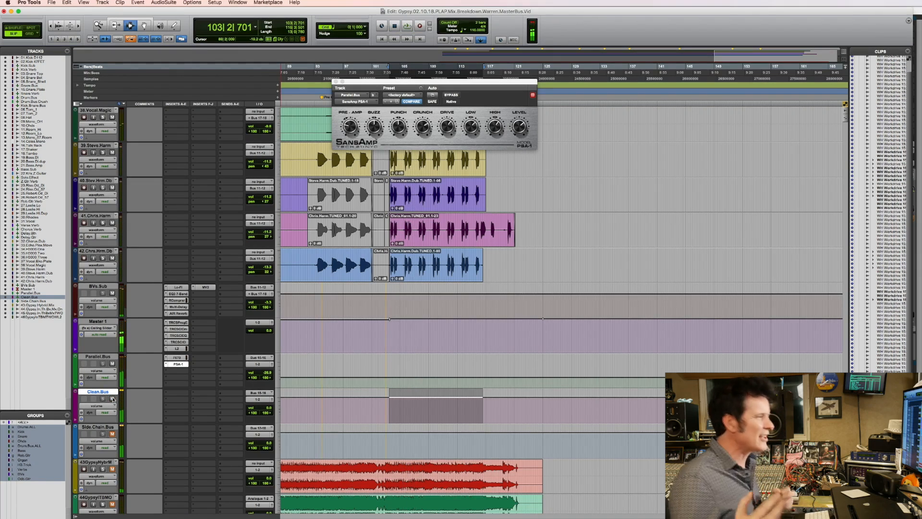
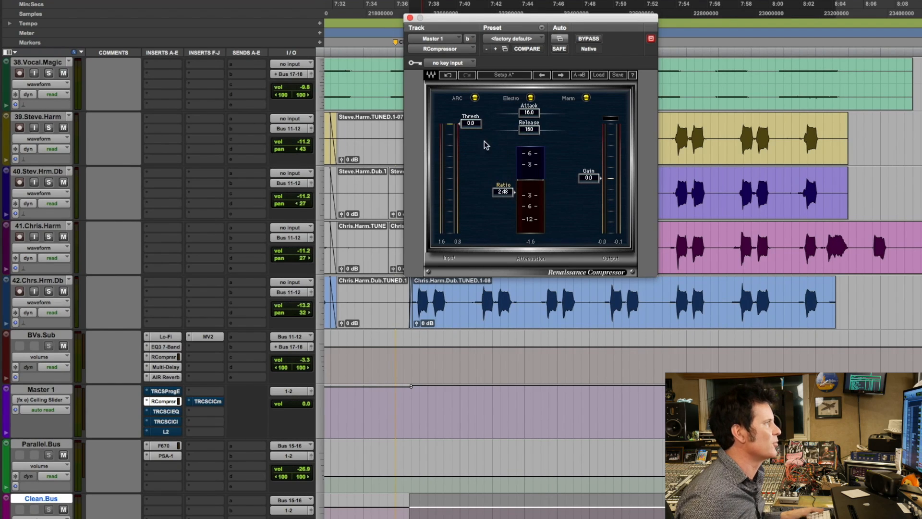
Set RCompressor's threshold to -3.0 and gain to 0.6 on Master 1 during playback, comparing it bypassed and active.
key(space)
drag(470, 124, 471, 130)
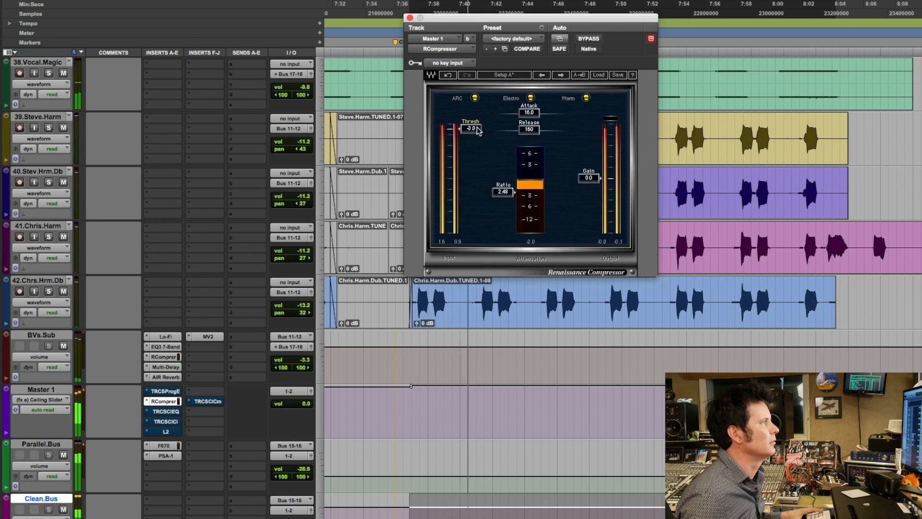
click(590, 40)
click(590, 40)
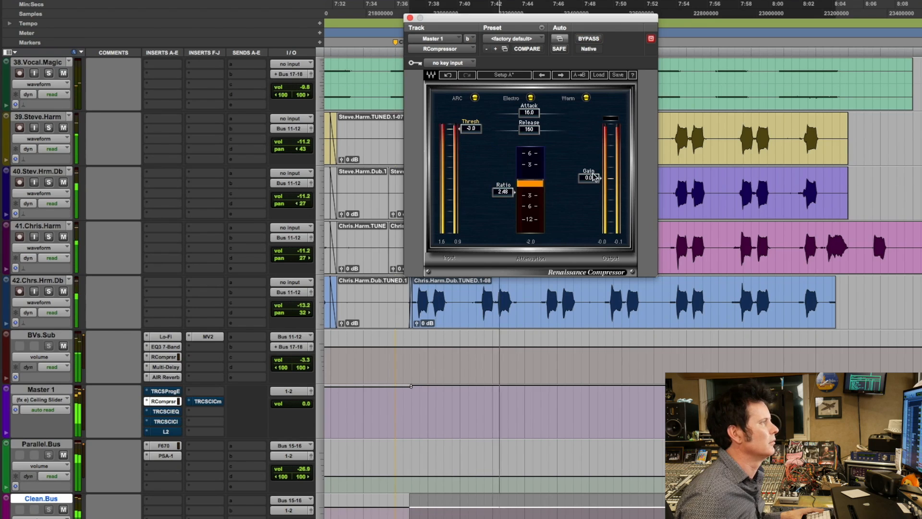
drag(595, 178, 594, 176)
click(590, 39)
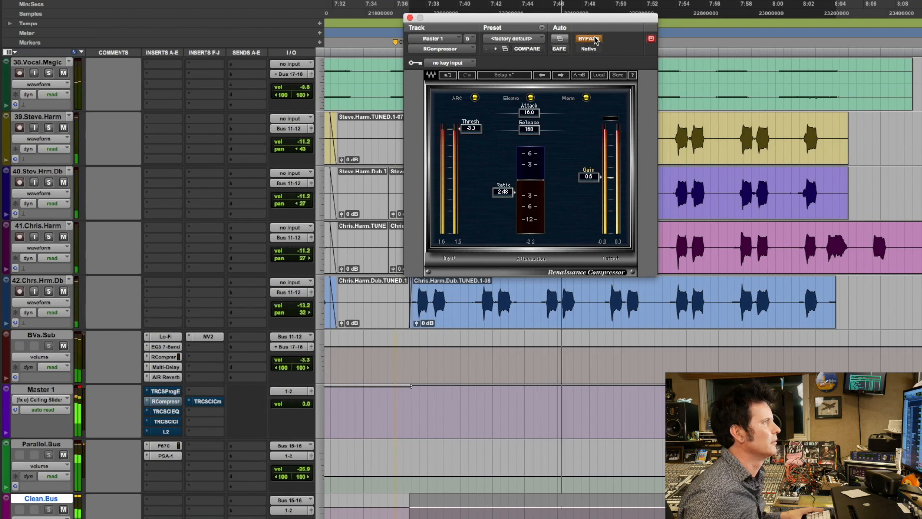
click(594, 40)
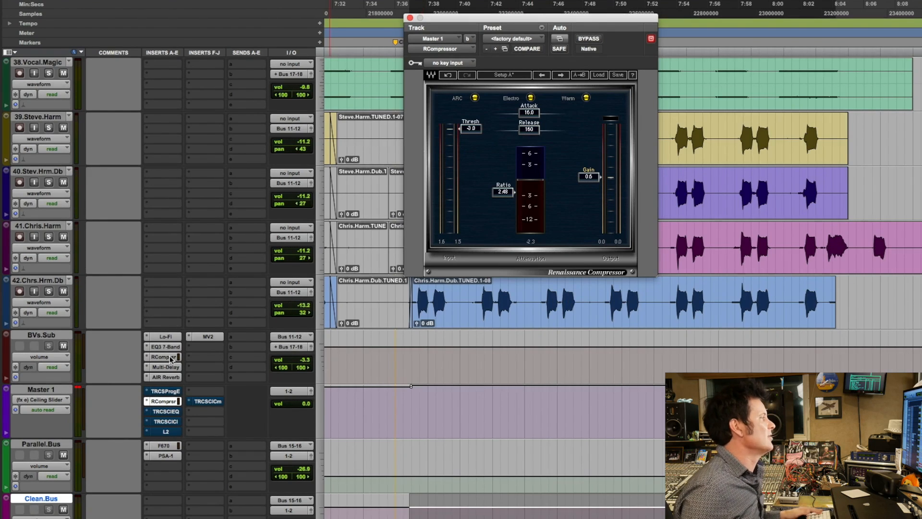
Enable the bypassed T-RackS Vintage Equalizer on Master 1, audition it together with RCompressor, and reset the track's clip indicator.
click(172, 391)
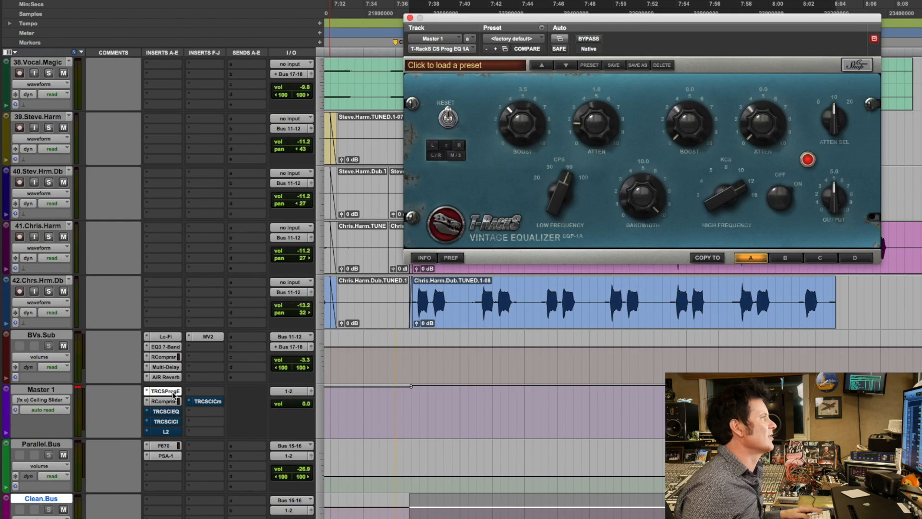
key(space)
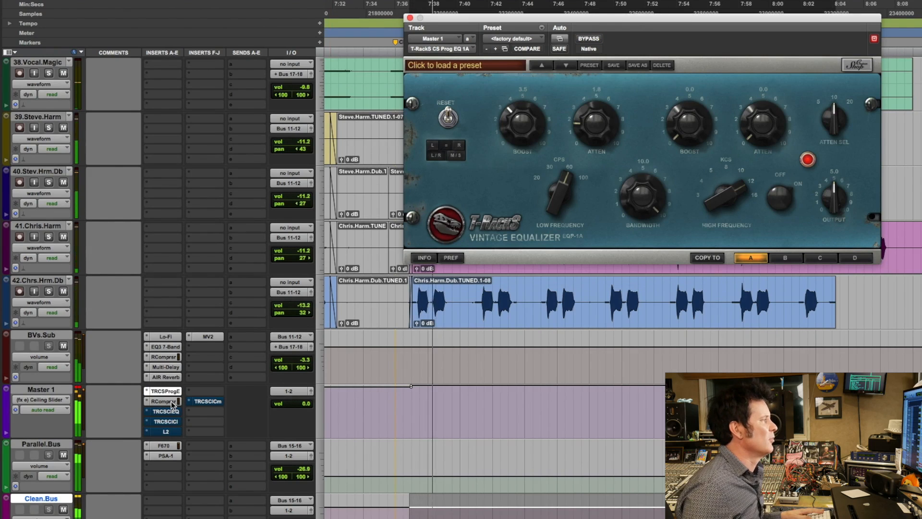
click(172, 402)
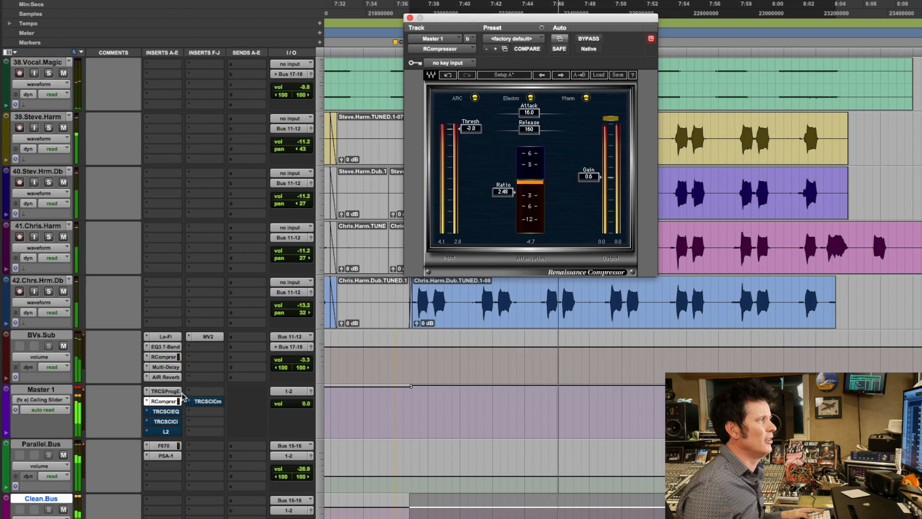
click(162, 392)
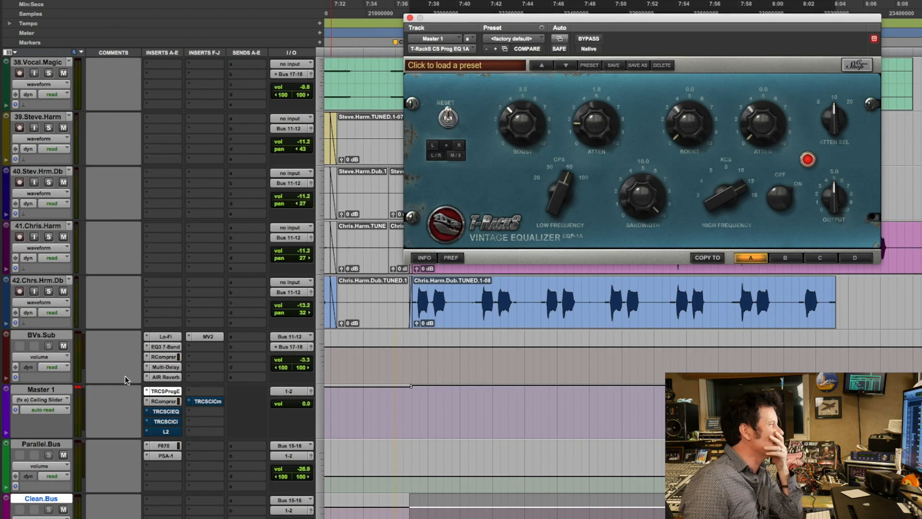
click(78, 387)
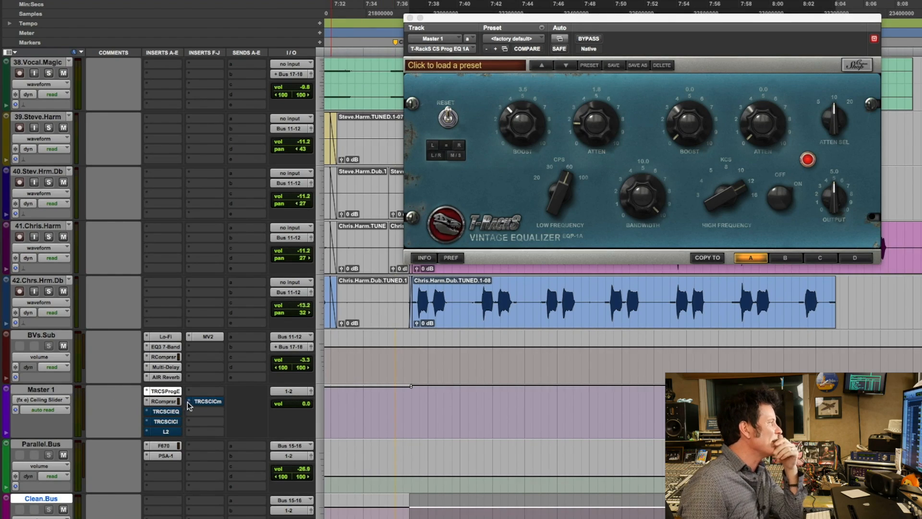
click(172, 402)
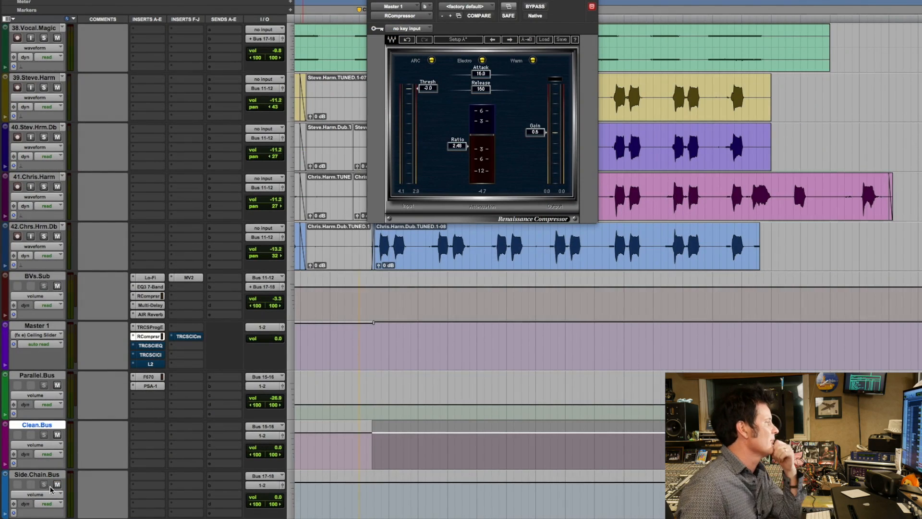
Insert a stereo REQ 2 on Side.Chain.Bus and adjust the frequency of its low-band high-pass filter.
click(150, 477)
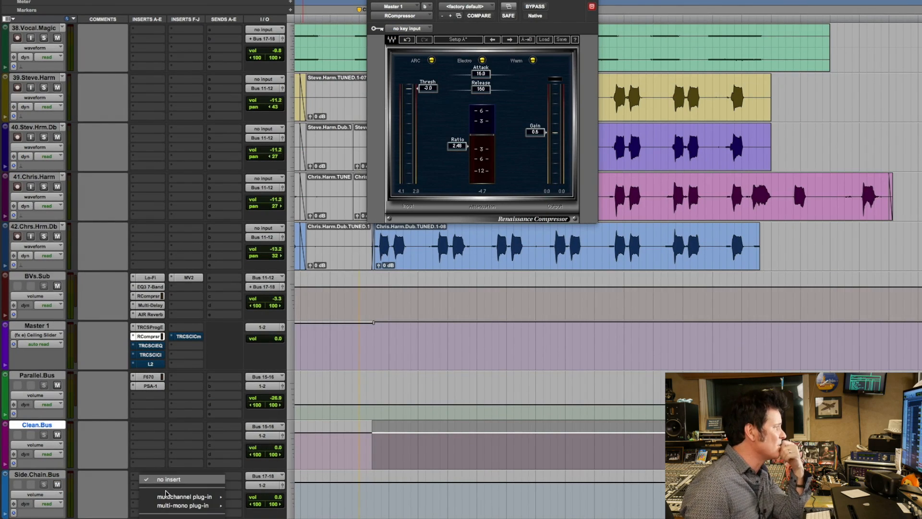
mouse_move(192, 496)
mouse_move(290, 405)
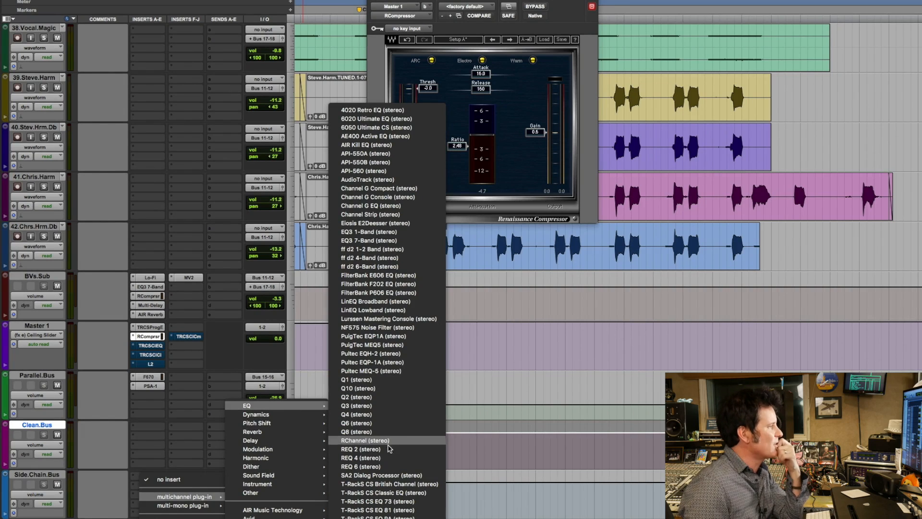
click(785, 166)
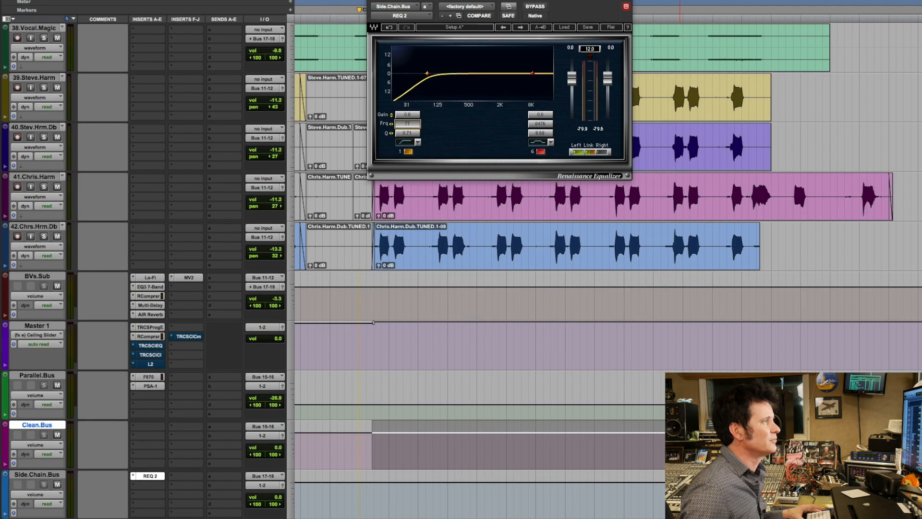
drag(407, 124, 409, 124)
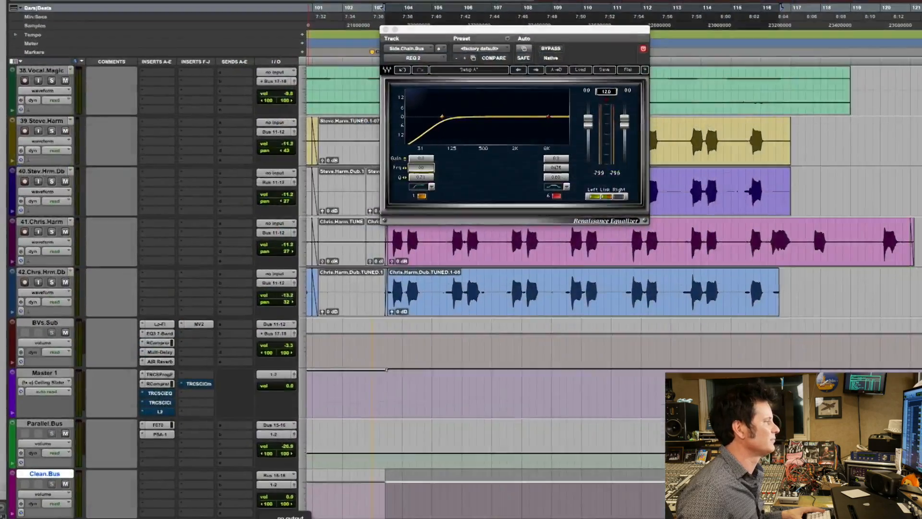
Route Side.Chain.Bus's output to the mono Bus 19.
click(264, 488)
mouse_move(271, 495)
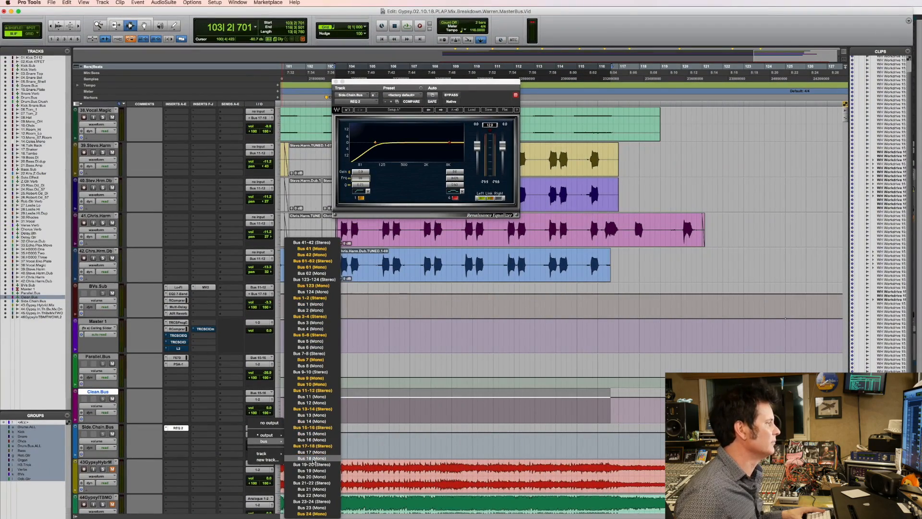
click(317, 472)
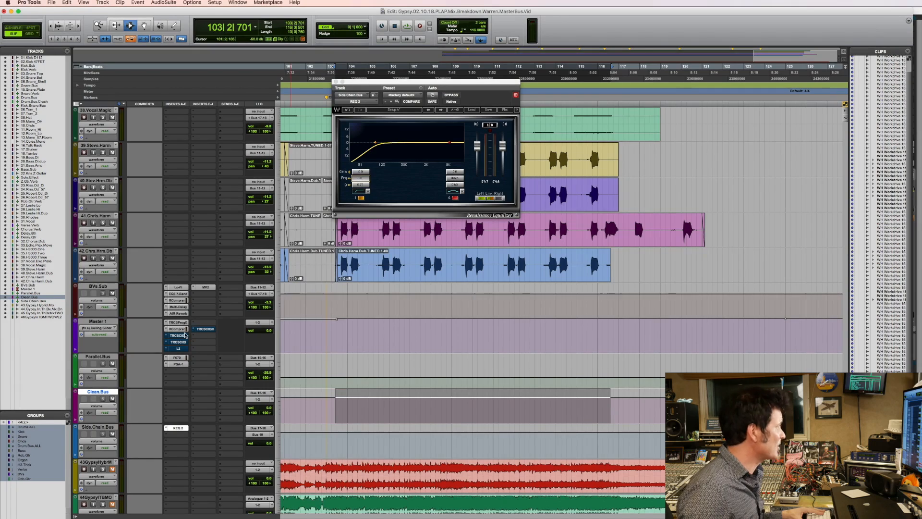
Set the key input of Master 1's RCompressor to Bus 19.
click(179, 329)
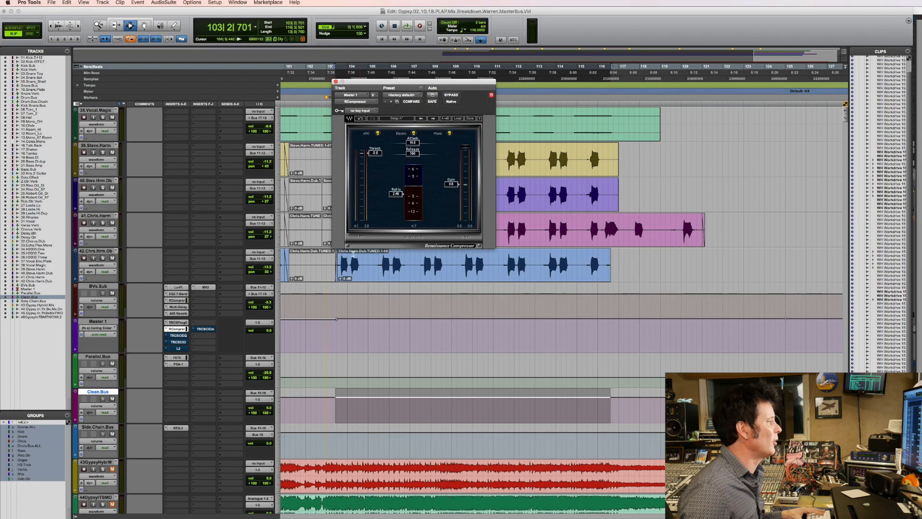
click(364, 112)
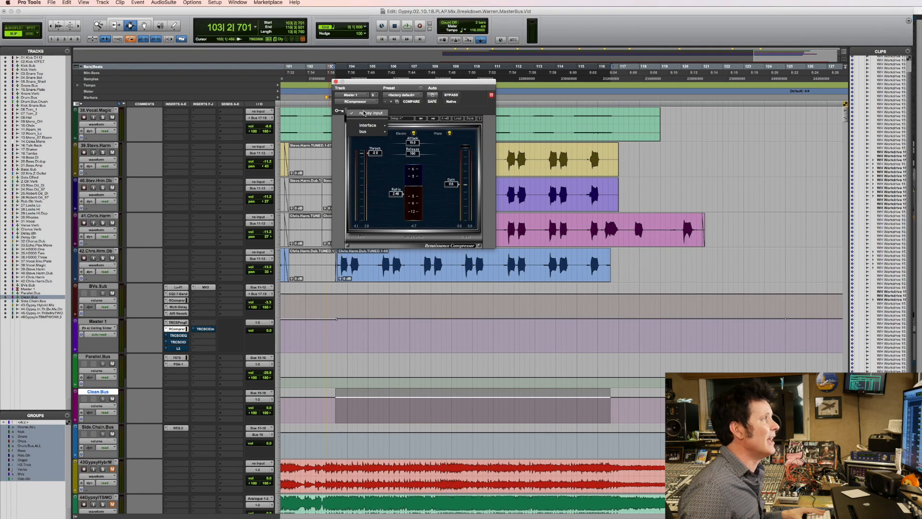
mouse_move(366, 131)
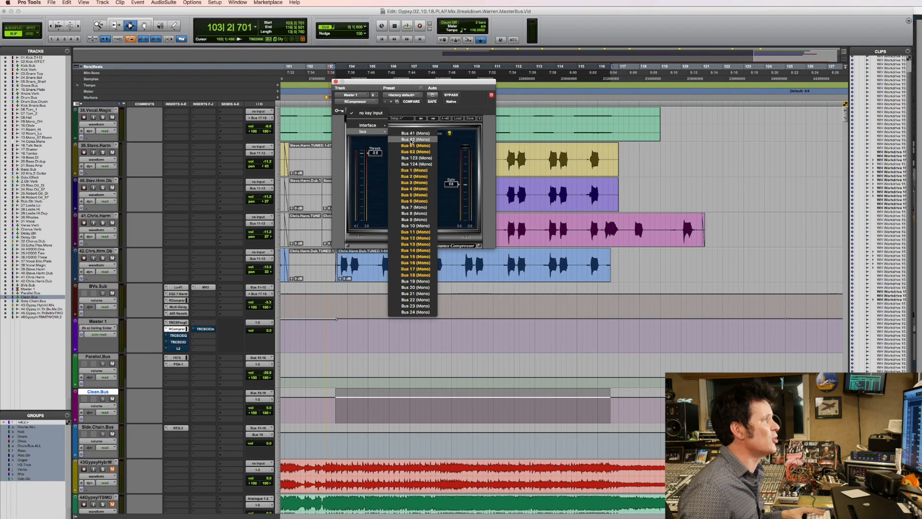
click(415, 282)
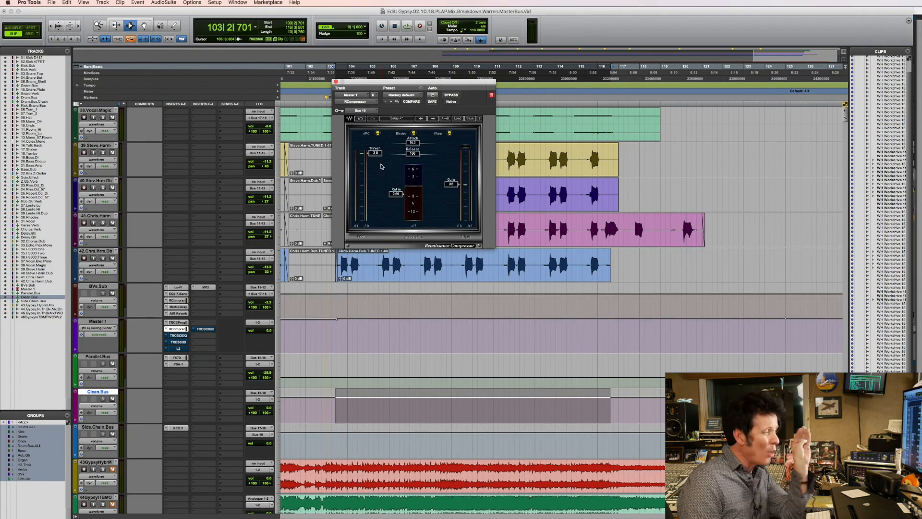
Show Side.Chain.Bus's REQ 2 and Master 1's RCompressor in separate windows side by side and play the chorus.
click(100, 429)
click(173, 428)
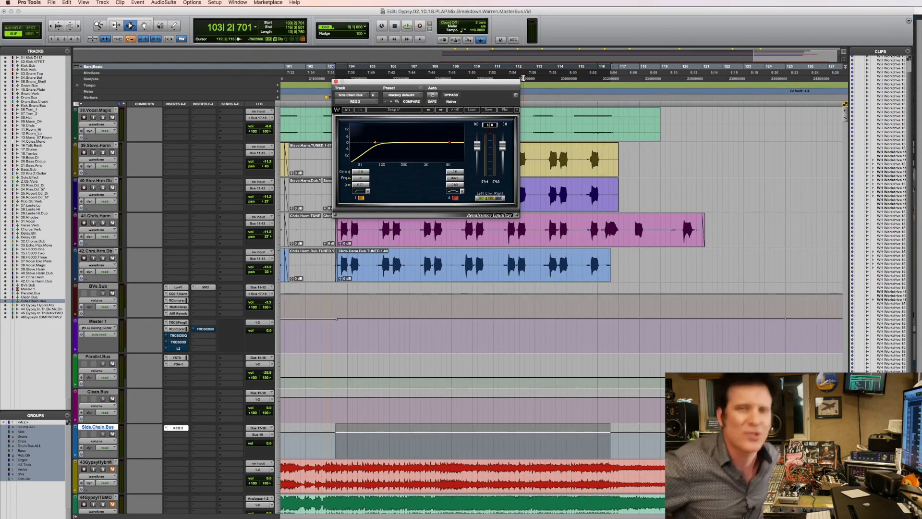
key(space)
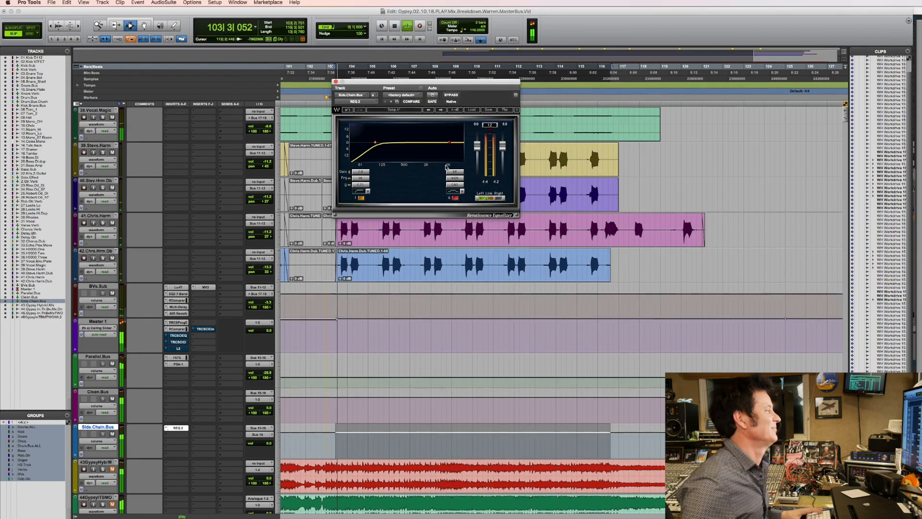
key(space)
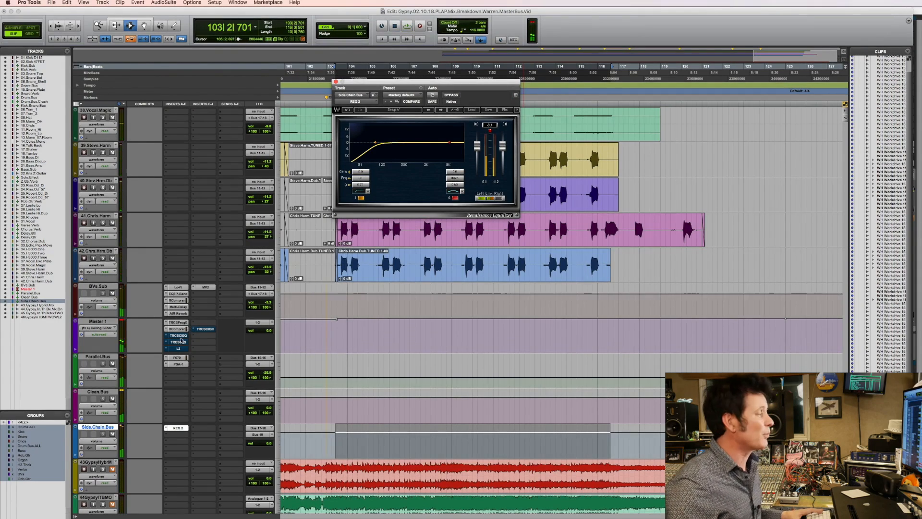
click(177, 329)
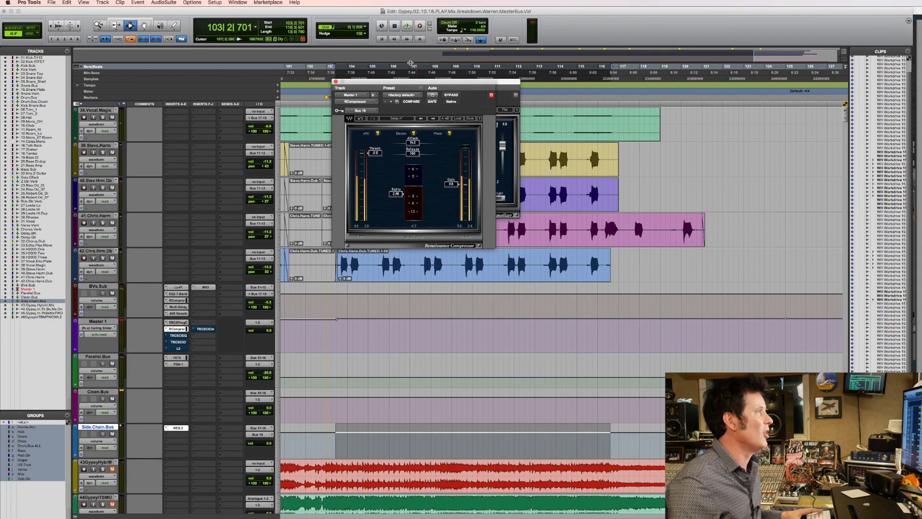
drag(428, 83, 686, 96)
key(space)
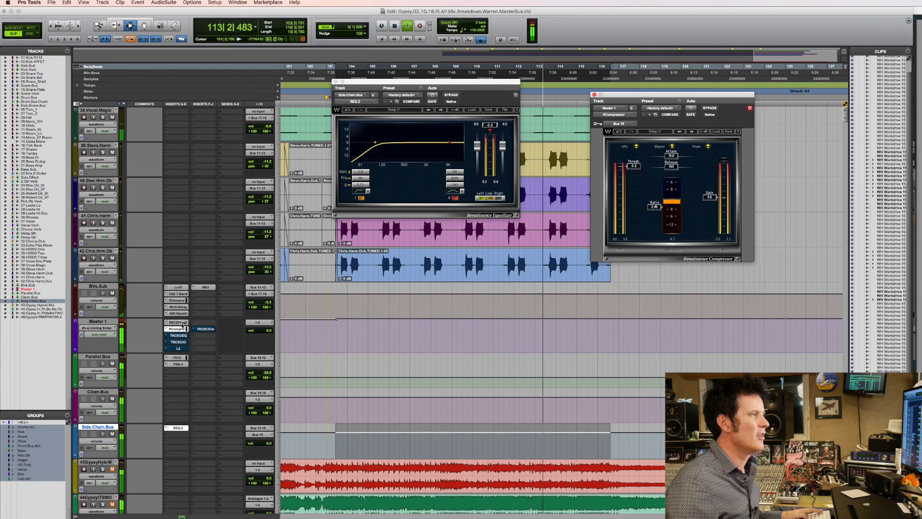
key(space)
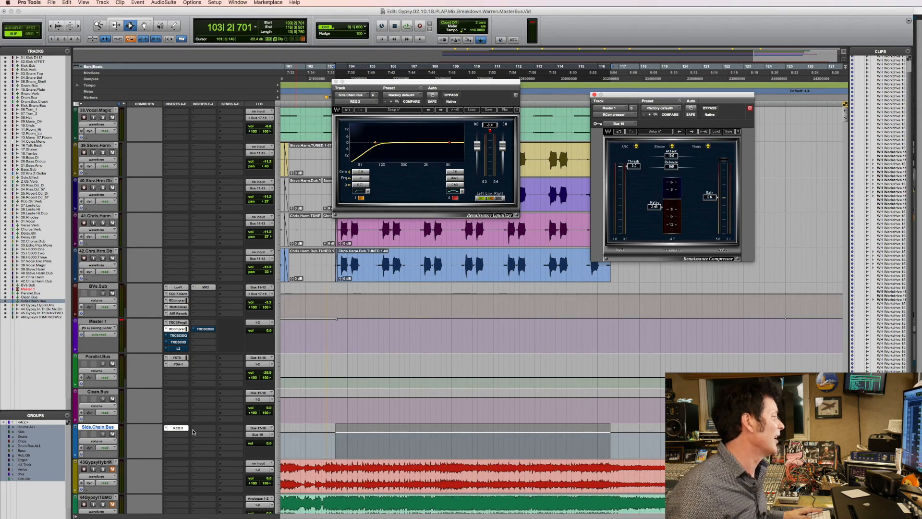
Play the chorus while muting and unmuting Side.Chain.Bus to compare the compressor's gain reduction with and without the key signal.
key(space)
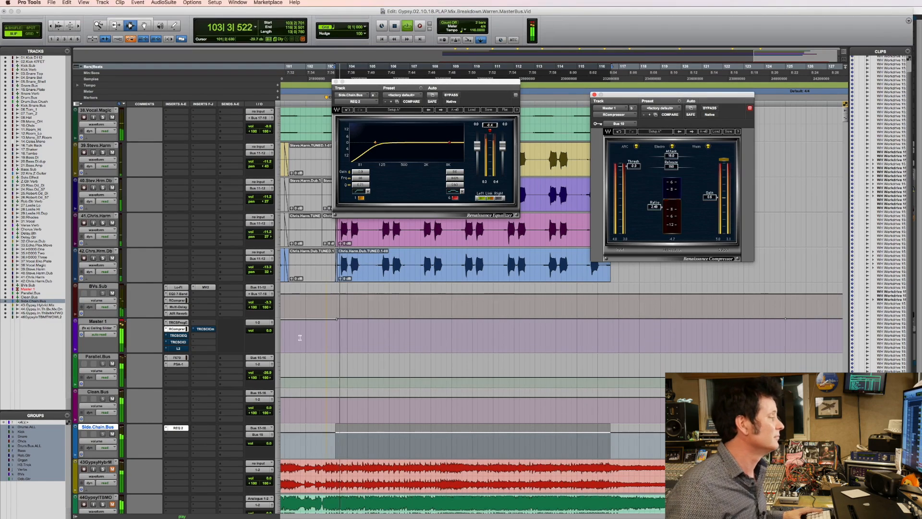
click(112, 435)
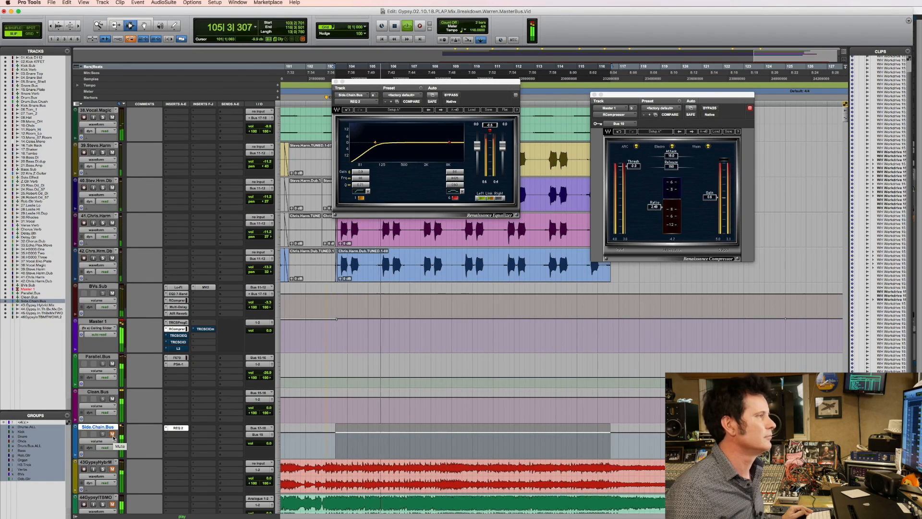
click(113, 435)
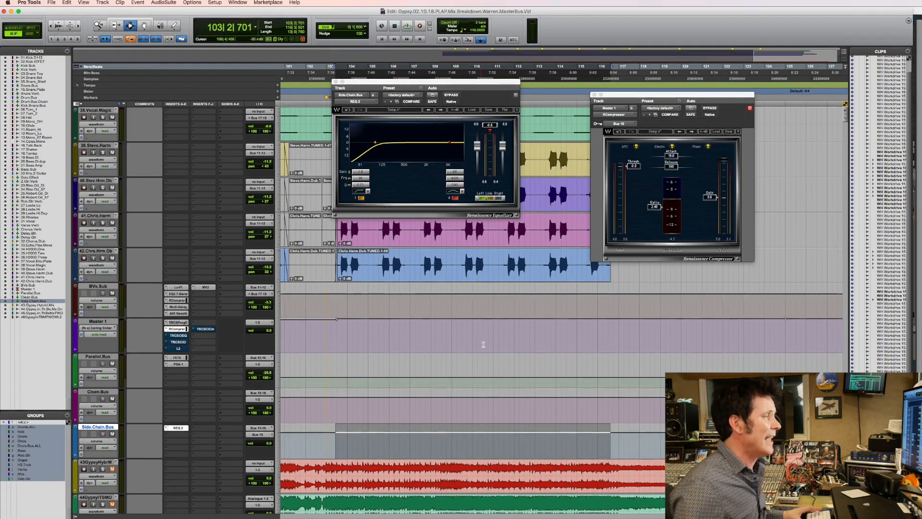
Play the mix from the transition just before the last chorus, around bar 101.
key(r)
key(r)
key(F5)
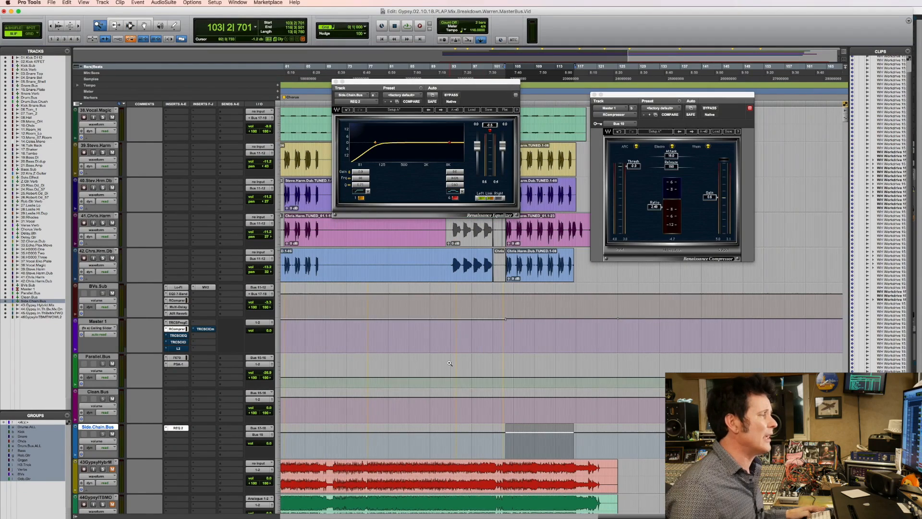
drag(457, 366, 704, 367)
click(393, 363)
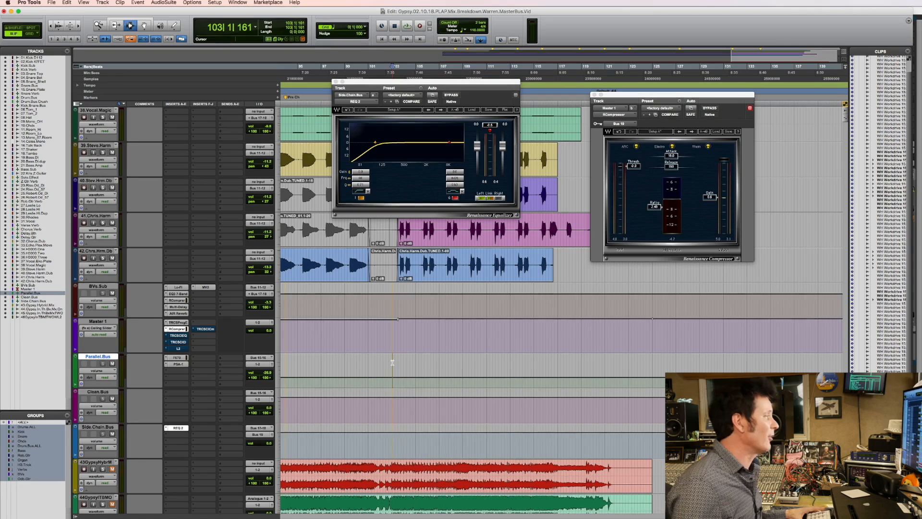
scroll(353, 367, up, 3)
click(373, 375)
key(space)
Select the short passage on Parallel.Bus from about 101|2|888 into beat 4 and play it to watch the compressor.
key(F5)
drag(356, 375, 615, 365)
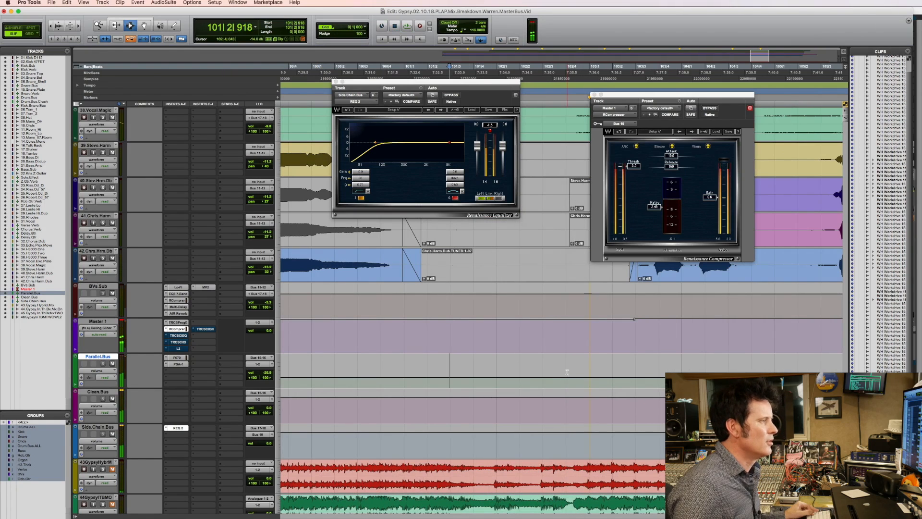
drag(449, 371, 567, 371)
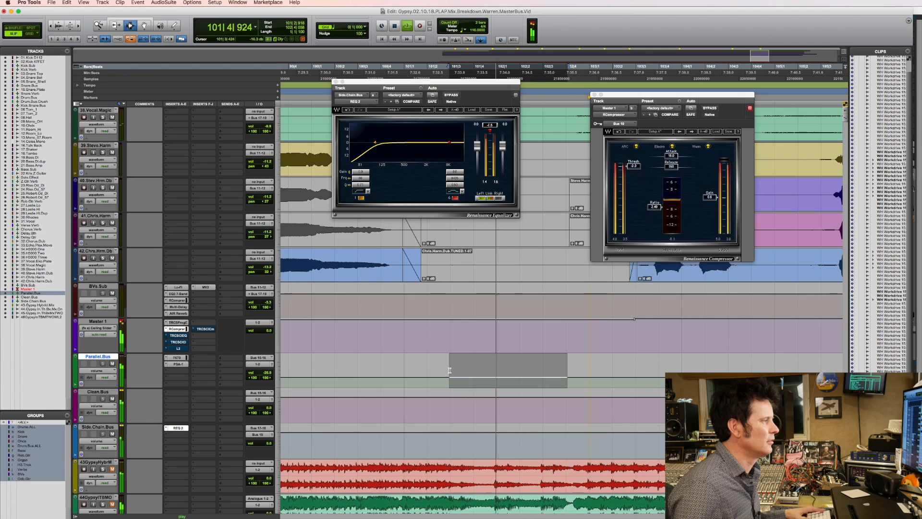
key(space)
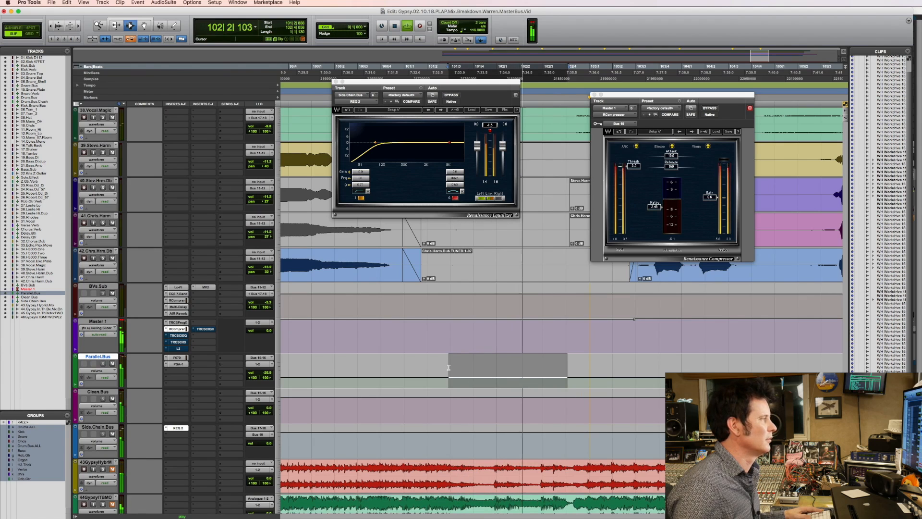
key(space)
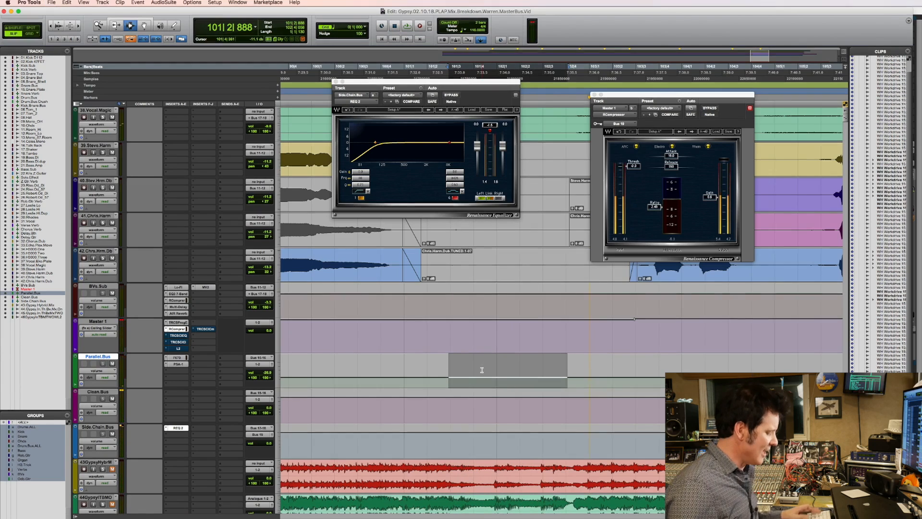
Lower the volume automation on Clean.Bus and raise it on Parallel.Bus over the selected passage.
key(semicolon)
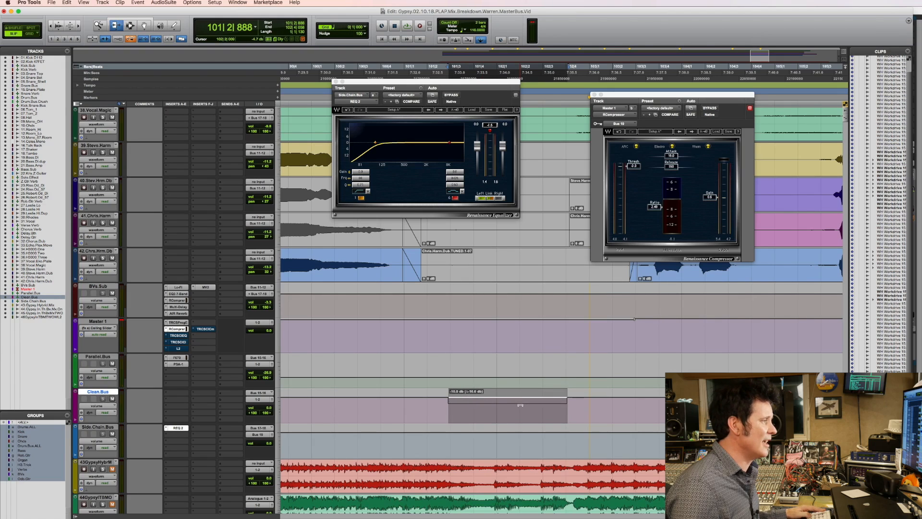
drag(521, 407, 520, 407)
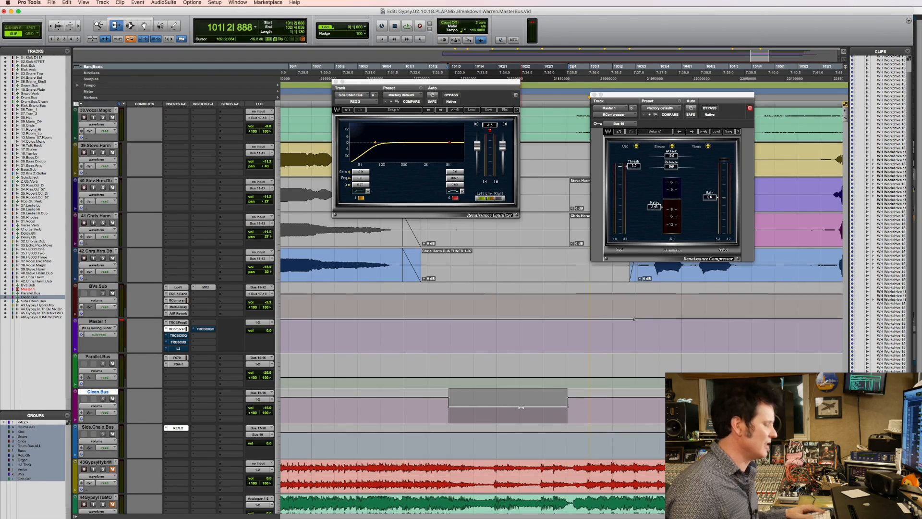
key(p)
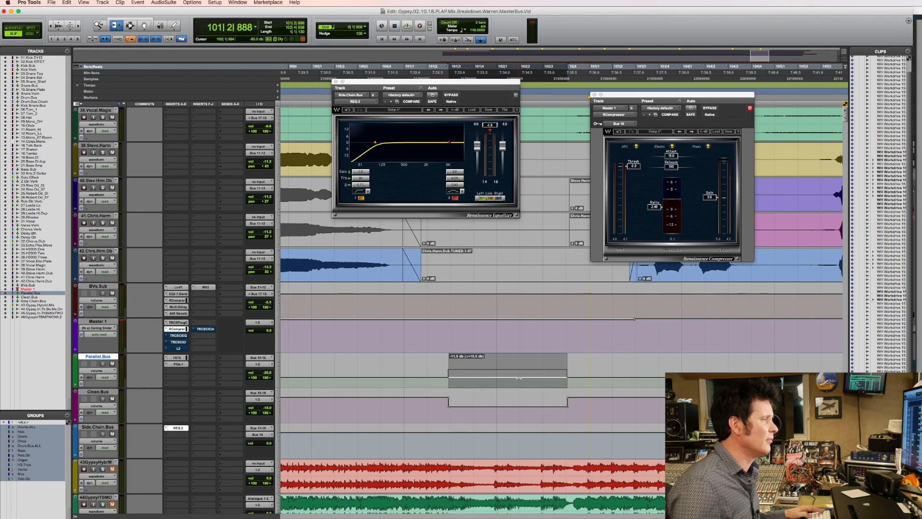
Play the mix from 100|3|461 through the automated passage to hear the swapped bus levels.
click(373, 377)
key(space)
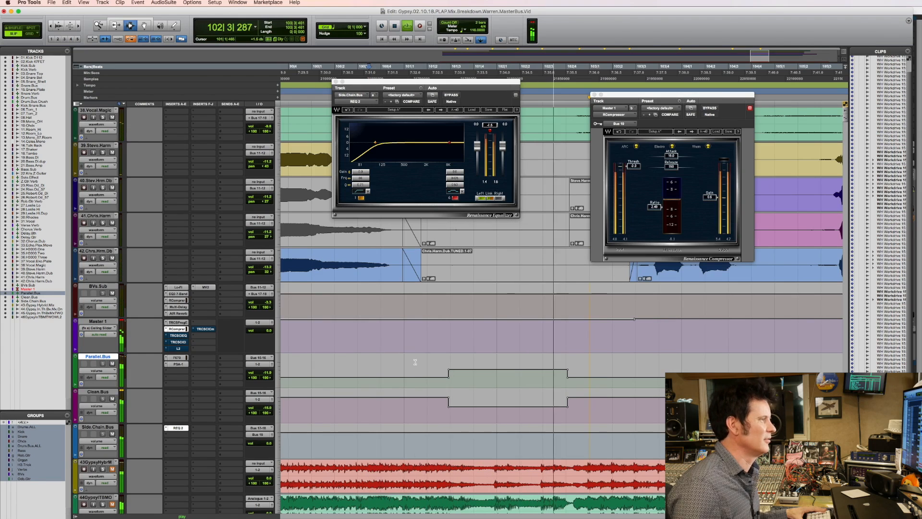
key(space)
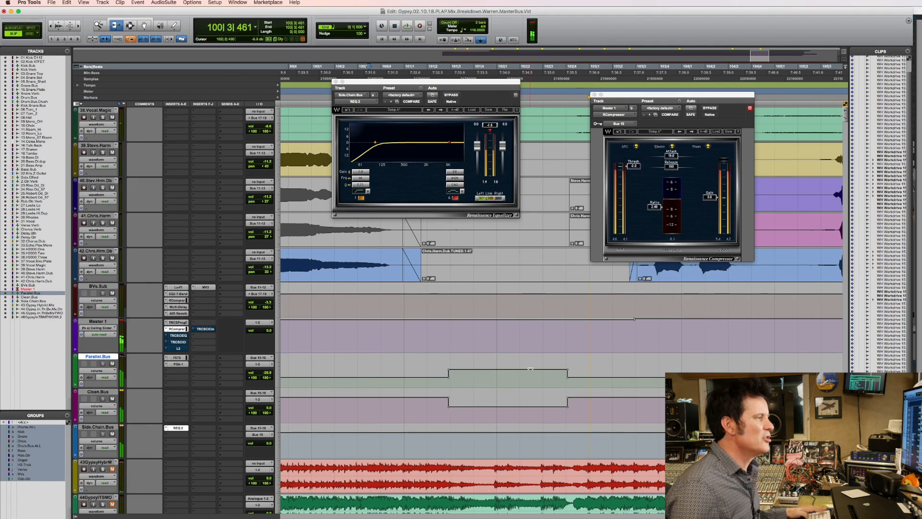
Nudge the passage's volume up on Parallel.Bus, reduce the dip on Clean.Bus, and play from just before it.
drag(533, 363, 532, 361)
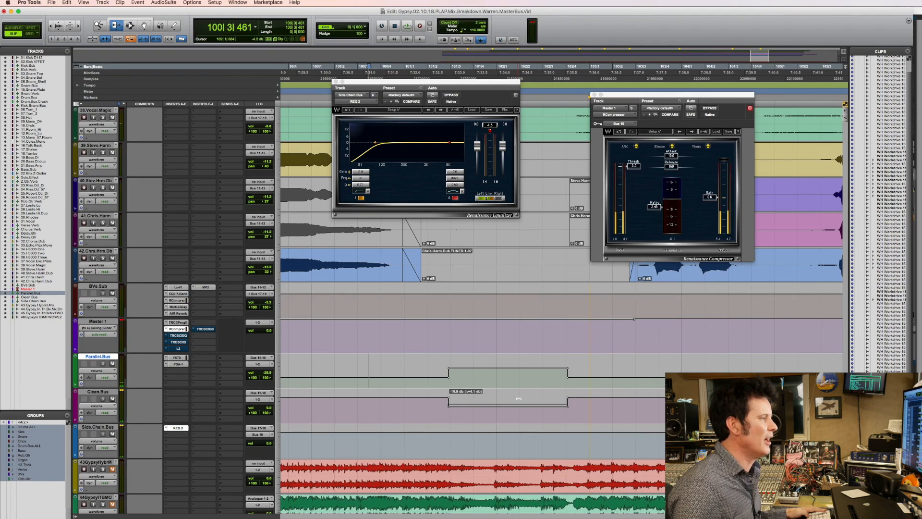
drag(519, 398, 519, 393)
click(377, 368)
key(space)
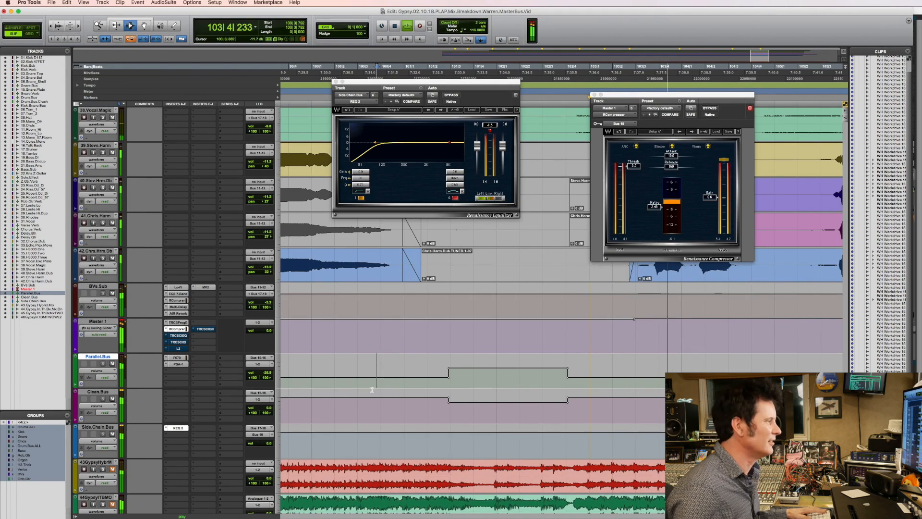
Play from 99|4|049 through the automated passage into the chorus, with more of the arrangement in view.
click(290, 316)
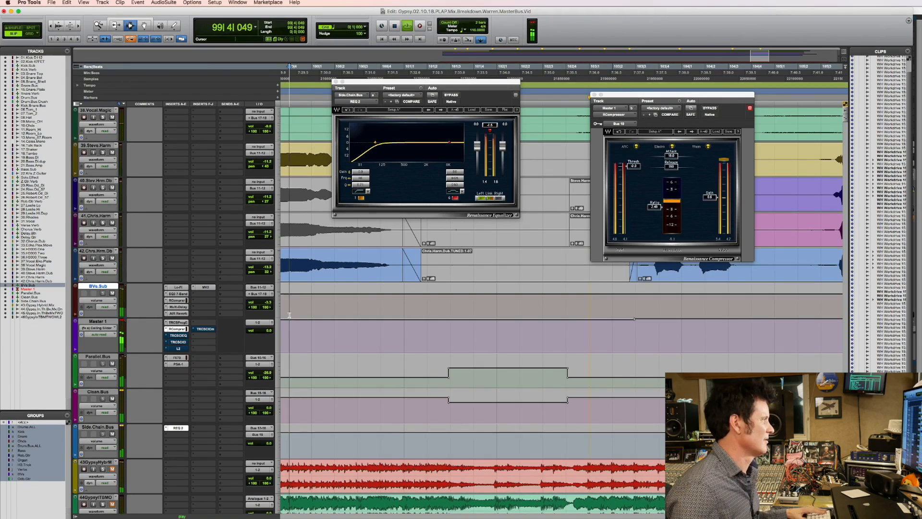
key(super+bracketleft)
key(super+bracketleft)
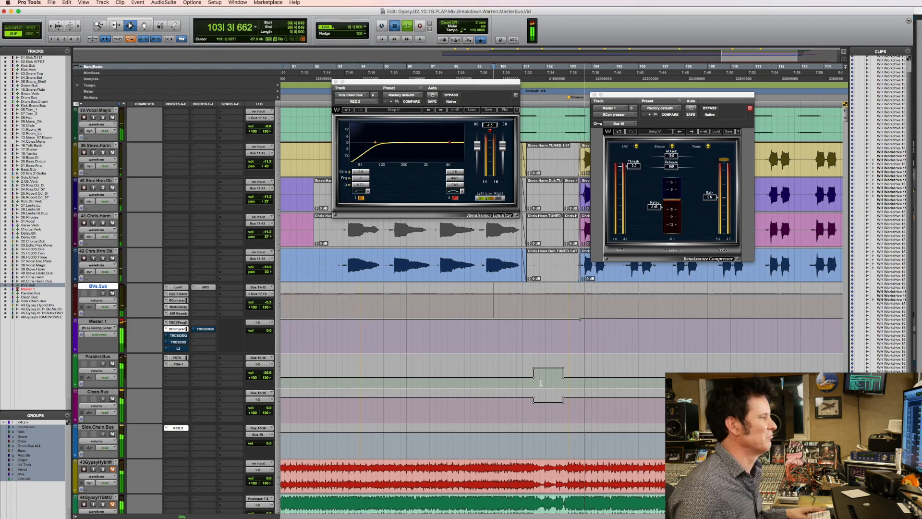
key(space)
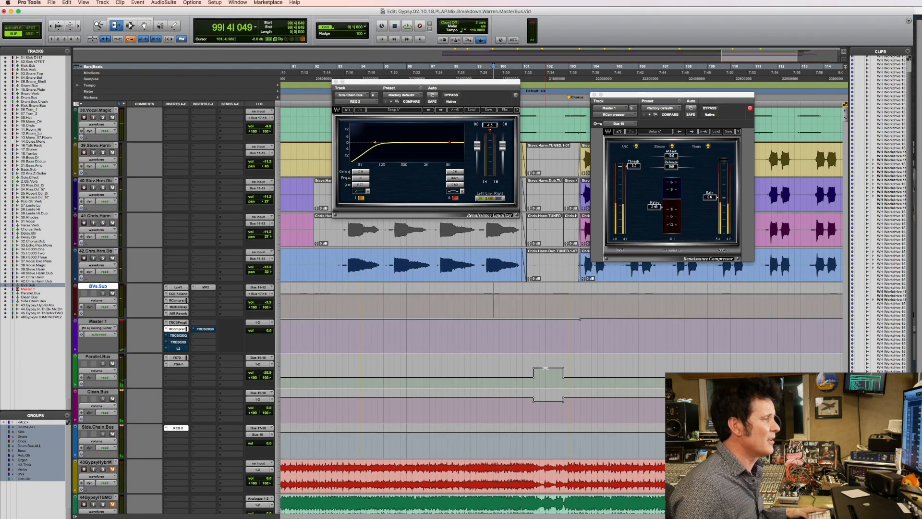
Play the mix from 97|1|072 through the raised Parallel.Bus passage to hear the transition in context.
key(space)
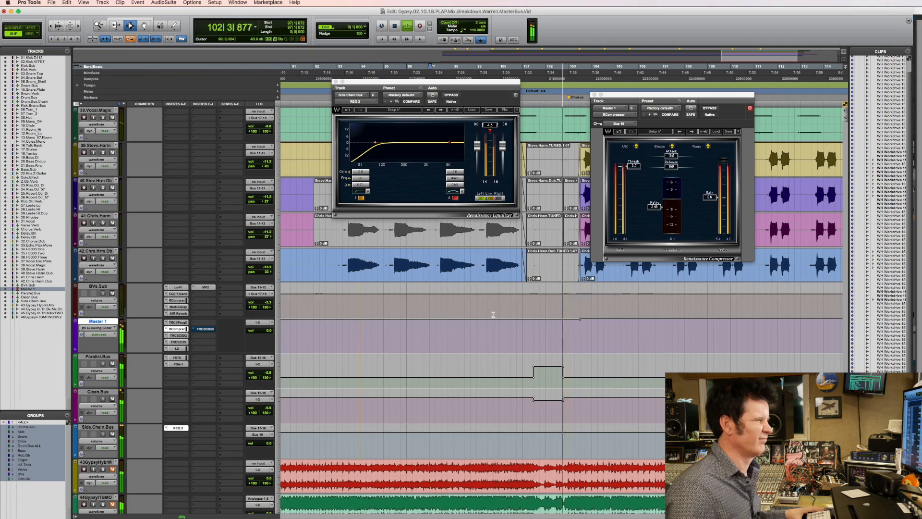
key(space)
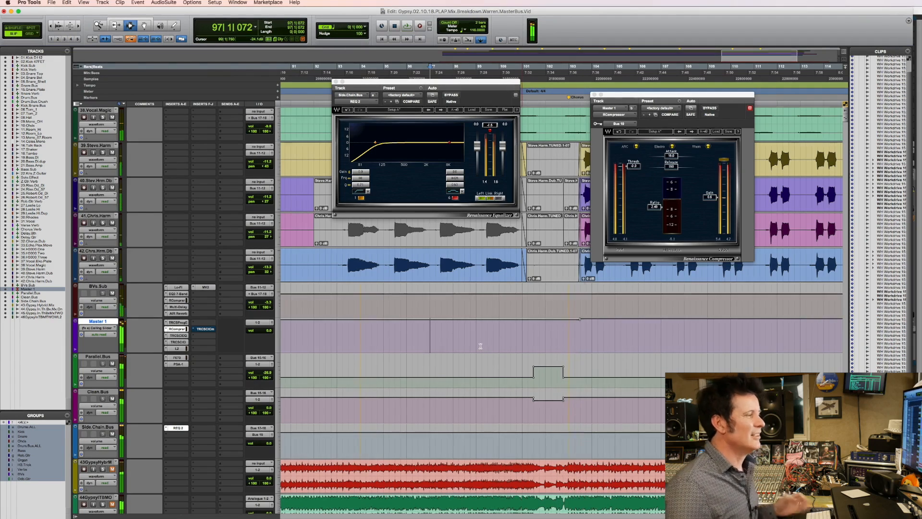
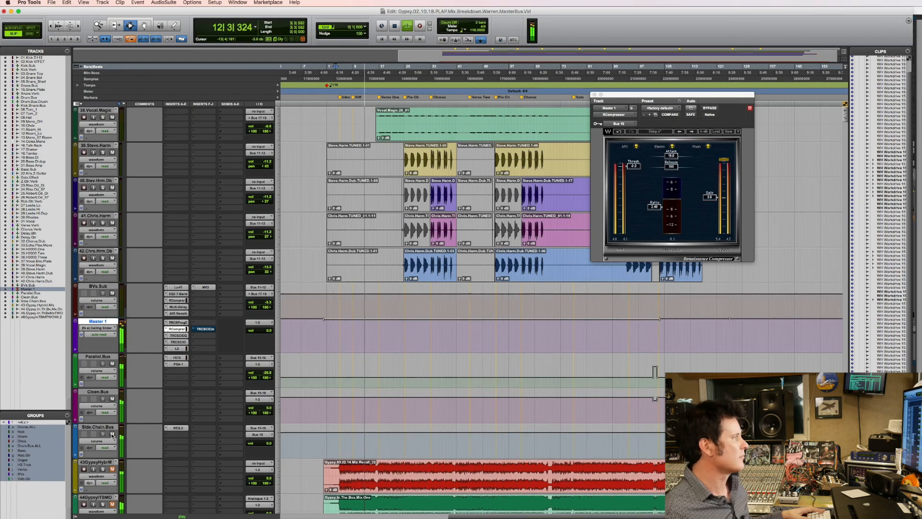
Stop playback, open the L2 limiter on Master 1, and show the track's volume automation.
key(space)
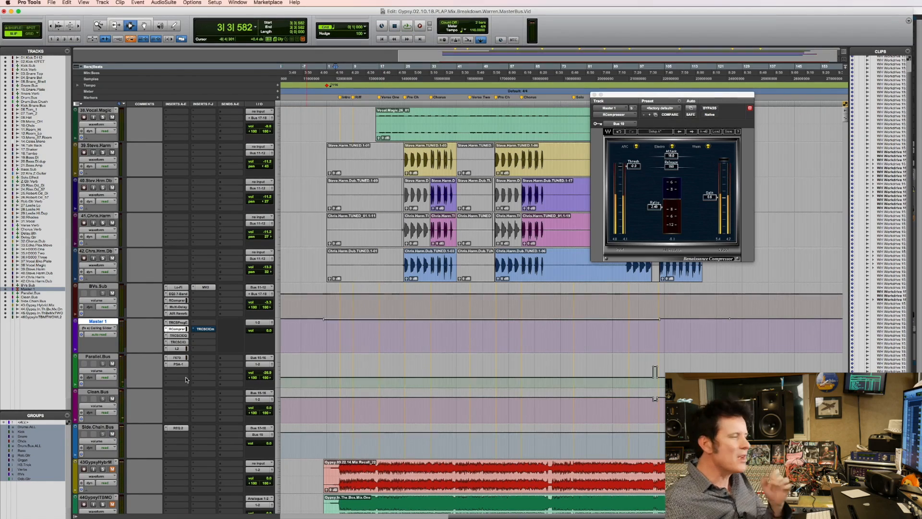
click(178, 348)
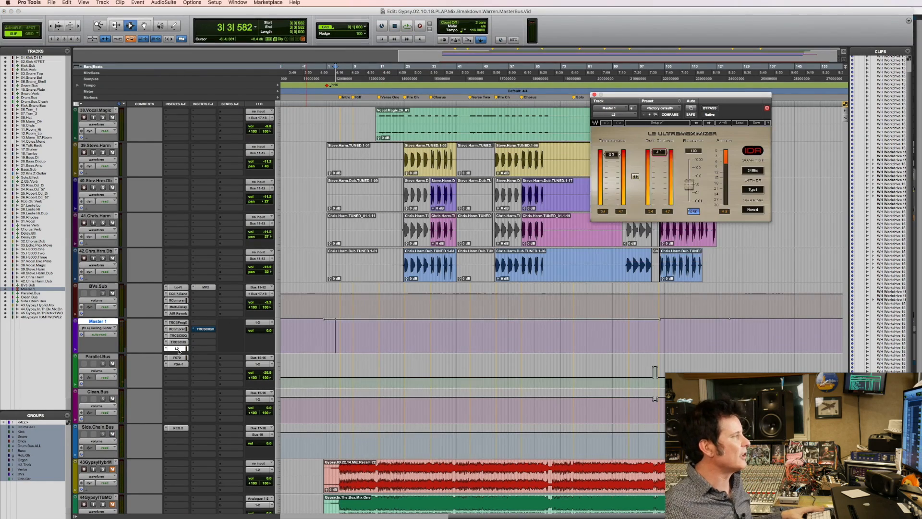
click(107, 328)
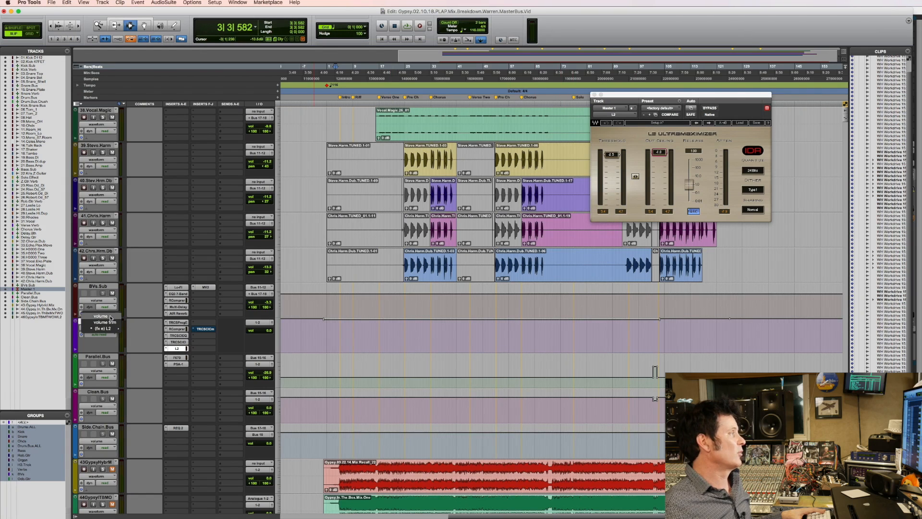
click(109, 317)
Lower Master 1's volume from 64|2|611 to about bar 88 and play the mix from just before the dip.
drag(533, 337, 613, 336)
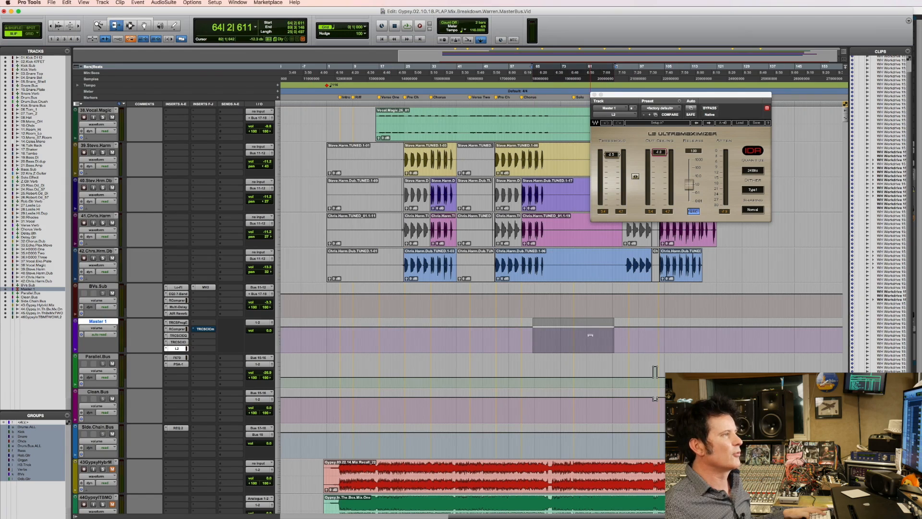
key(F7)
click(562, 338)
key(space)
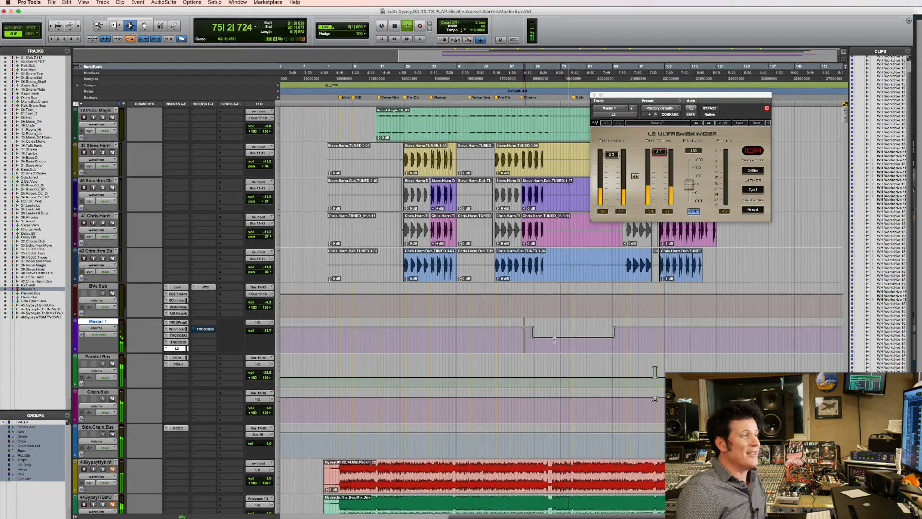
Check the RCompressor during the lowered Master 1 passage, then stop playback and delete that volume automation.
drag(523, 338, 620, 343)
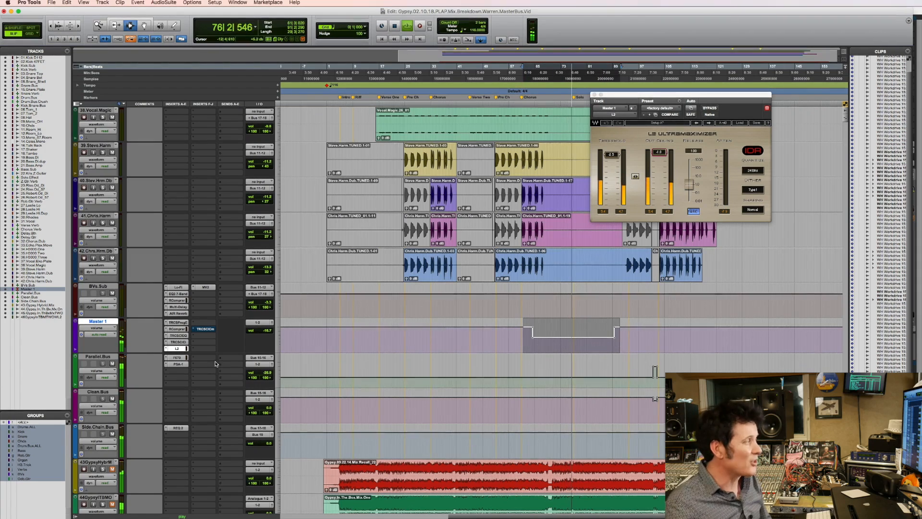
click(178, 329)
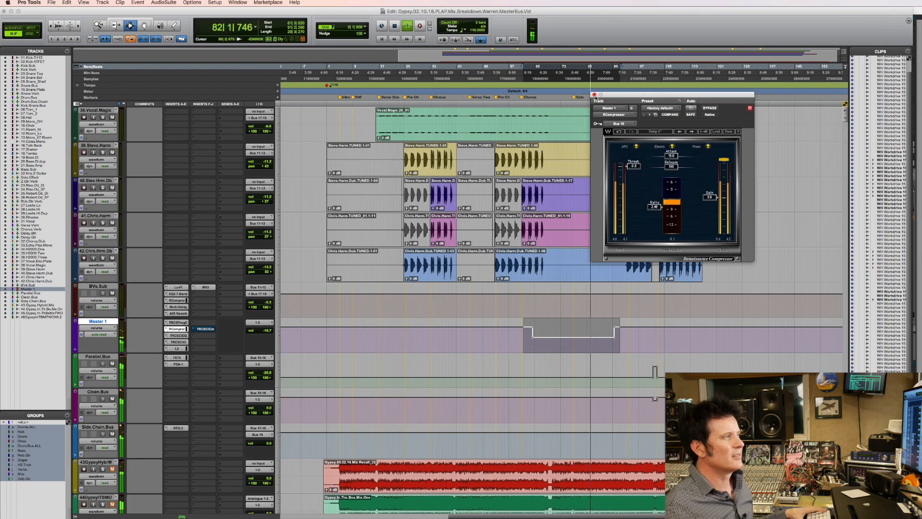
click(594, 95)
key(space)
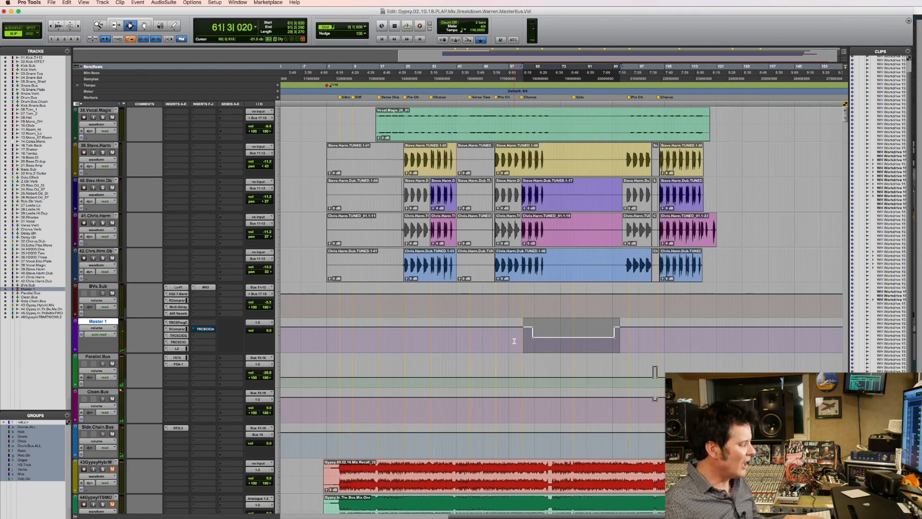
key(Delete)
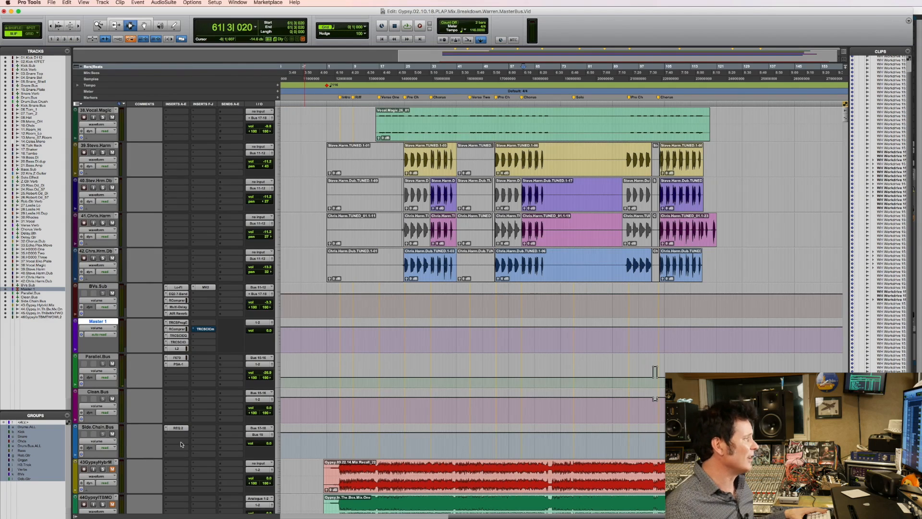
With Master 1's L2 limiter open, play the second chorus and the first verse to compare the limiter's attenuation.
click(180, 350)
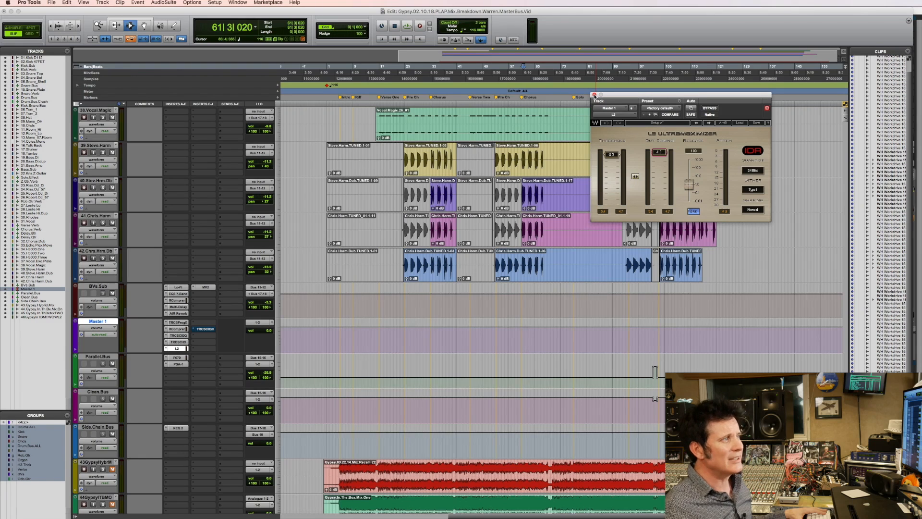
click(595, 95)
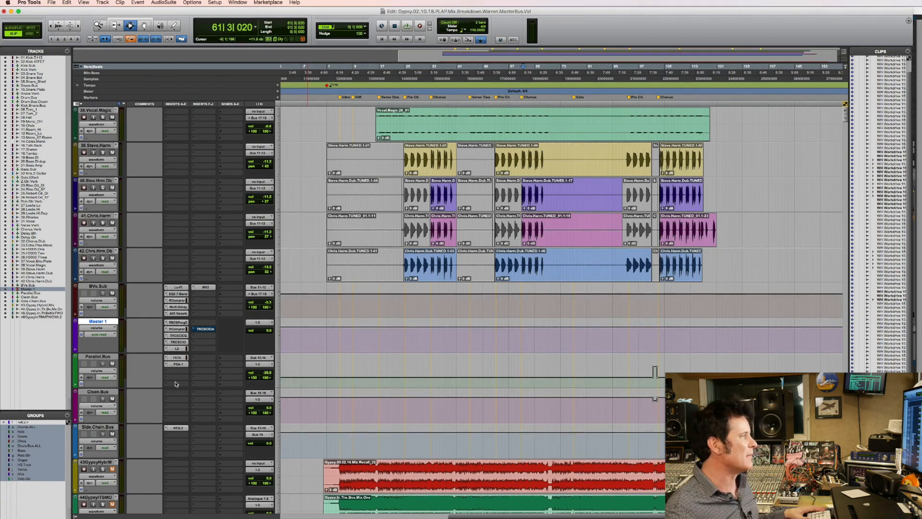
click(178, 349)
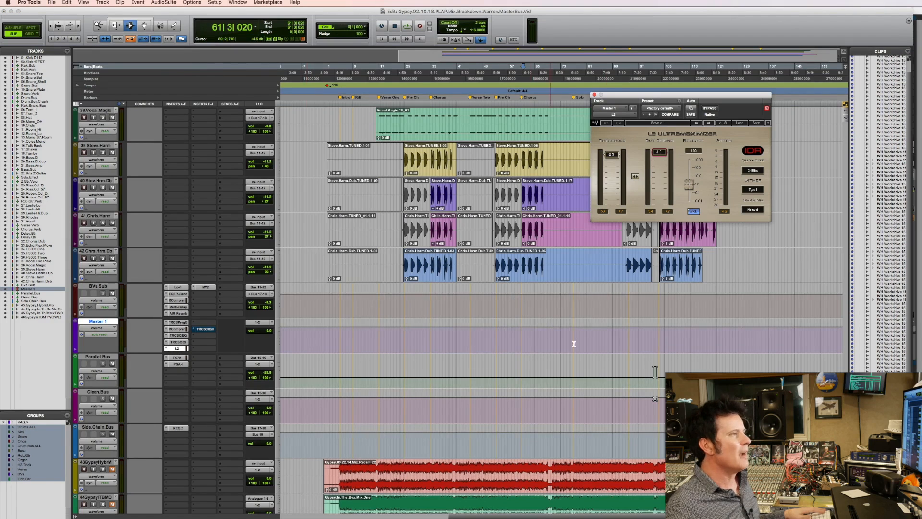
click(523, 229)
key(space)
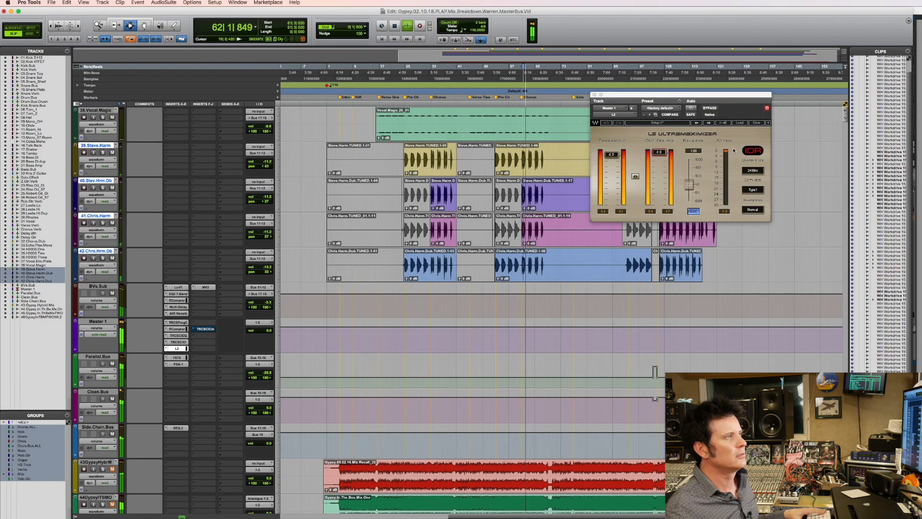
key(space)
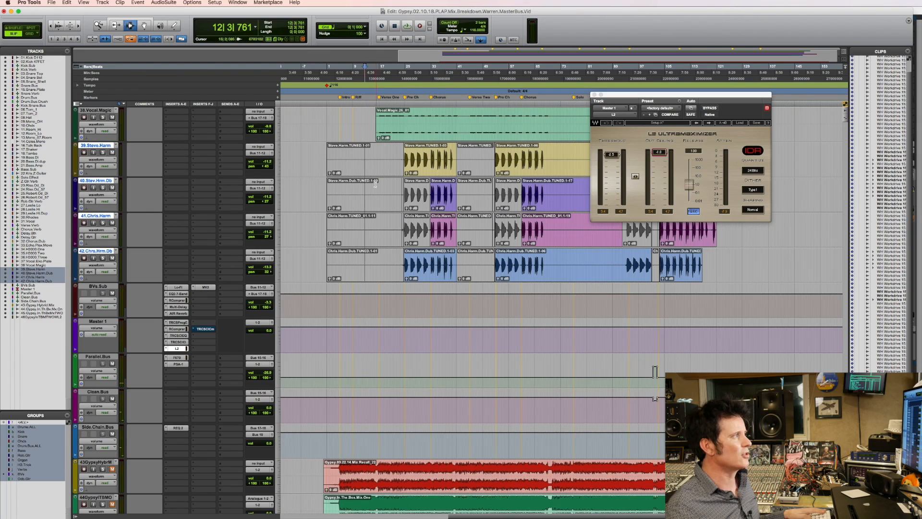
key(space)
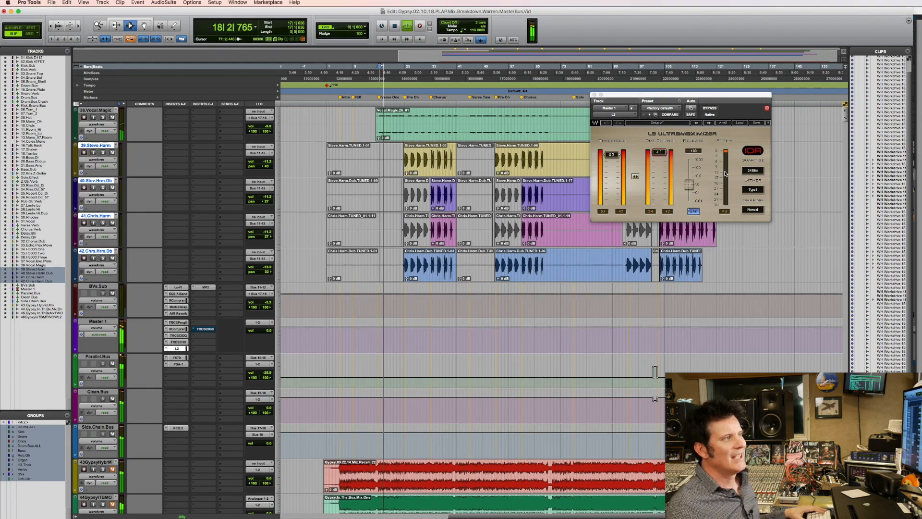
key(space)
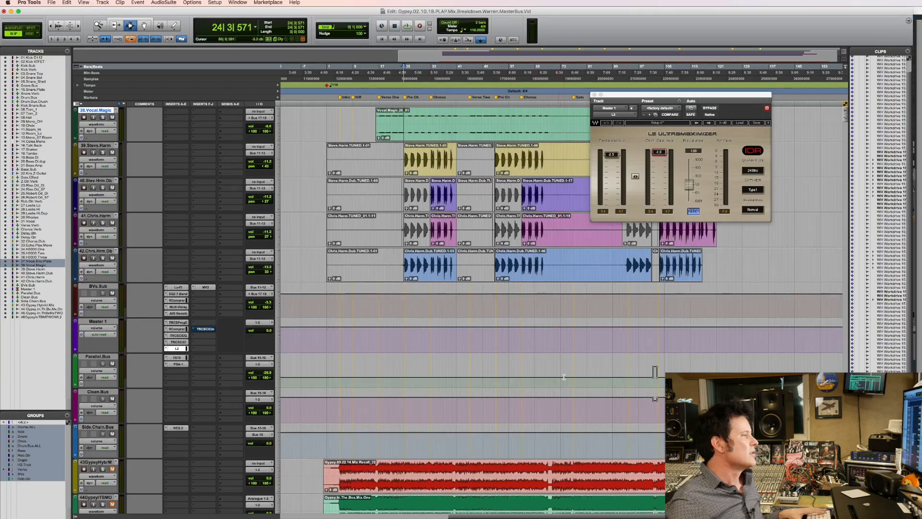
Play the second chorus from 60|4|472 while watching the L2 attenuation meter, then stop.
scroll(562, 374, up, 5)
scroll(561, 375, up, 4)
scroll(562, 374, down, 7)
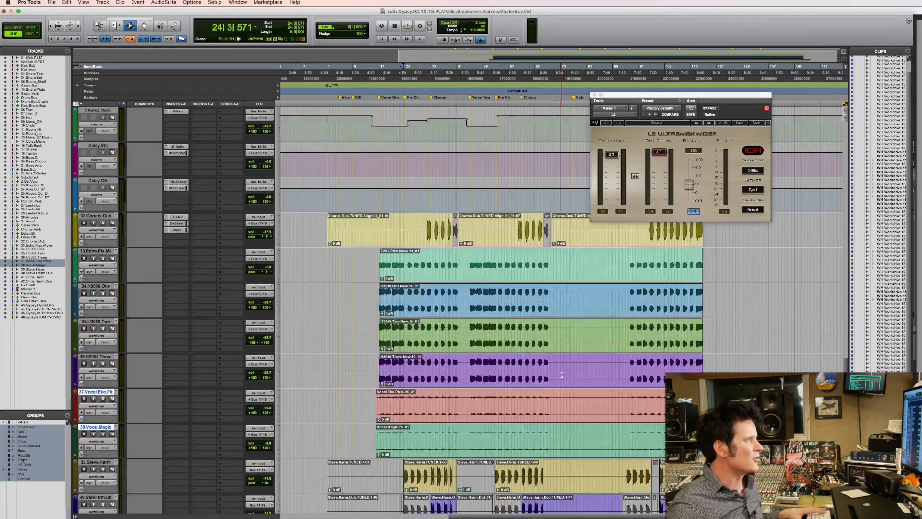
scroll(561, 374, down, 3)
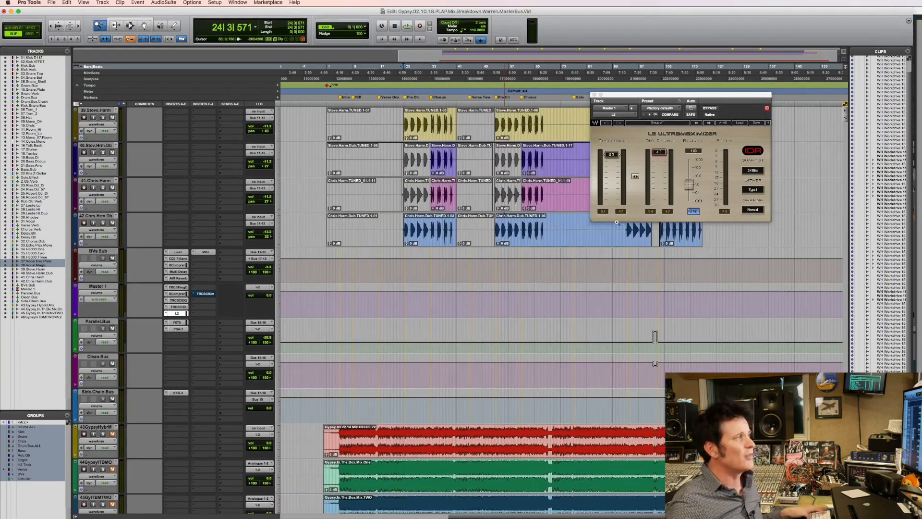
drag(504, 212, 619, 222)
click(363, 183)
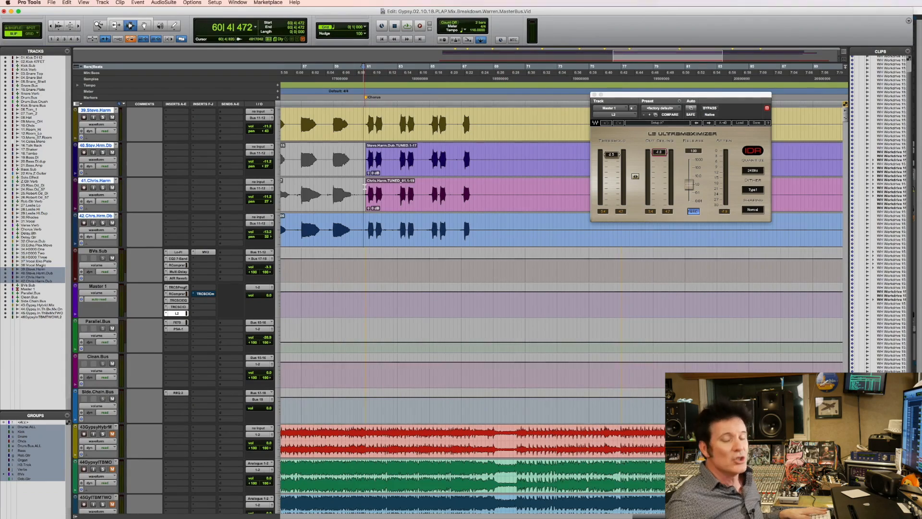
key(space)
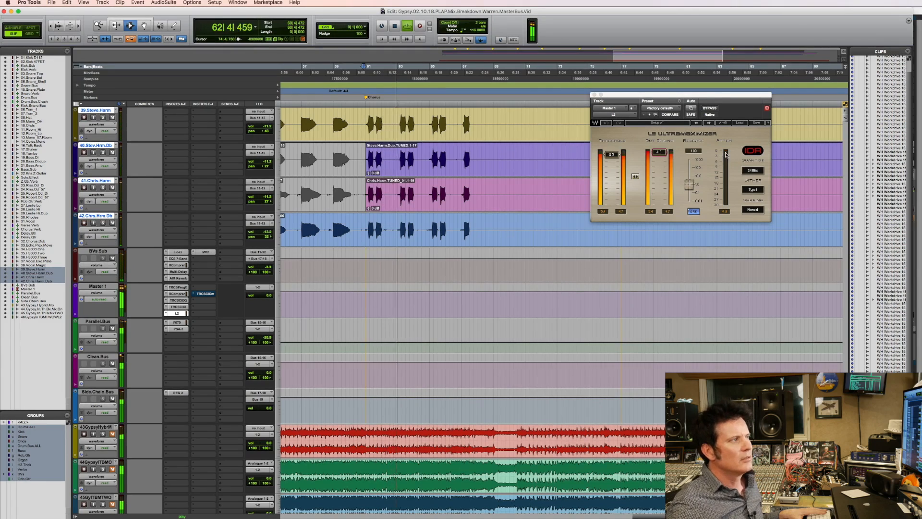
key(space)
Play from 16|1|871 into the first verse to check the L2 attenuation there, then stop.
key(r)
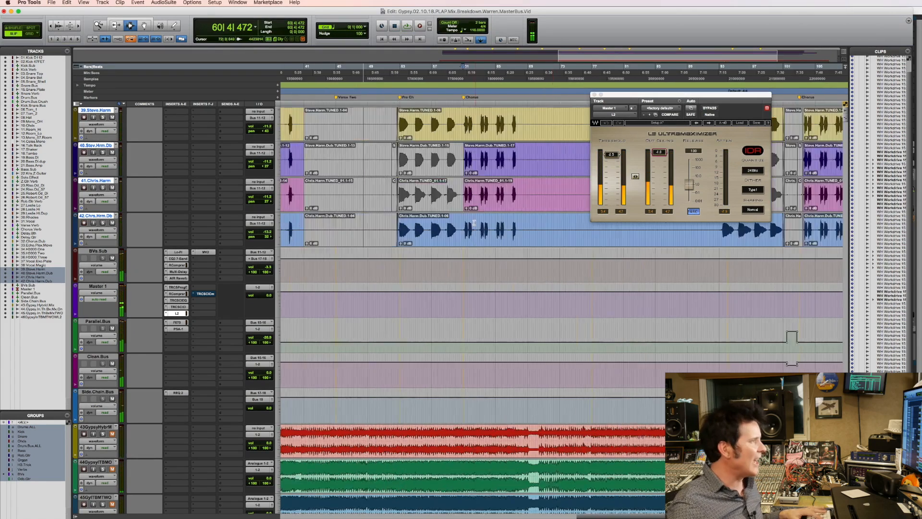
key(r)
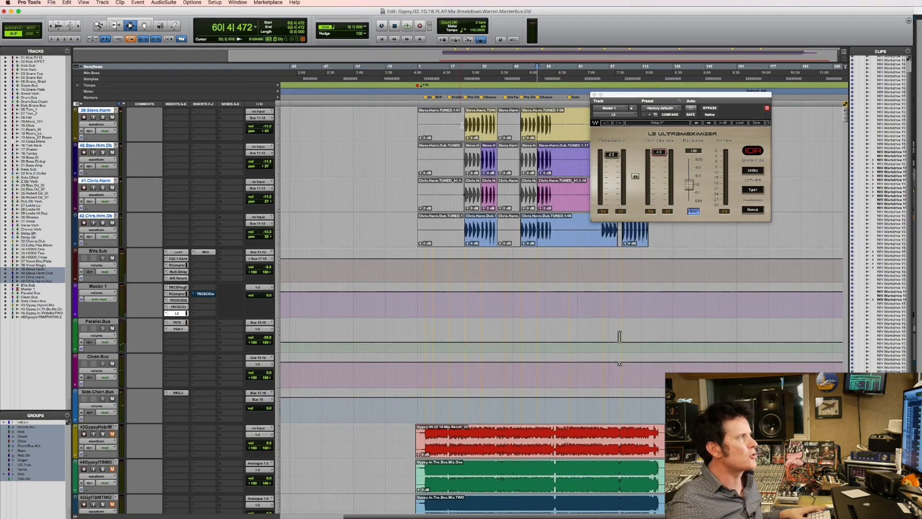
click(448, 116)
key(space)
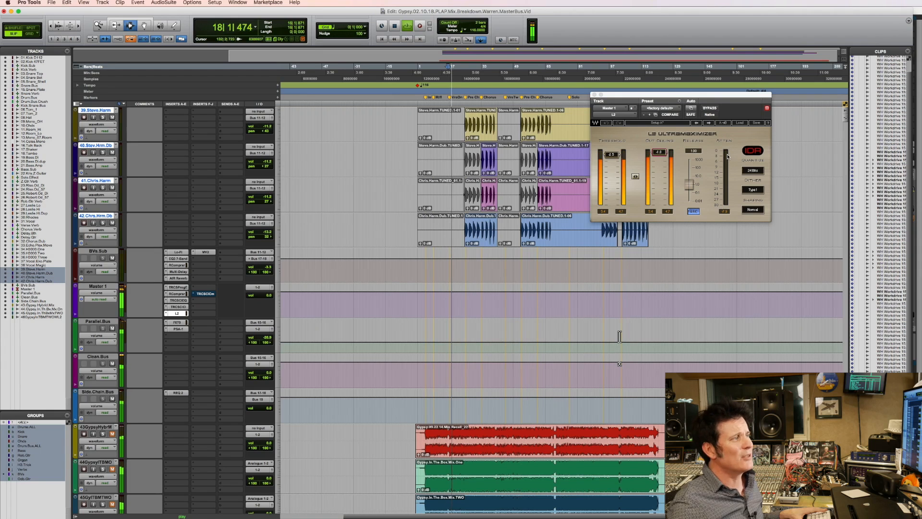
drag(435, 196, 528, 196)
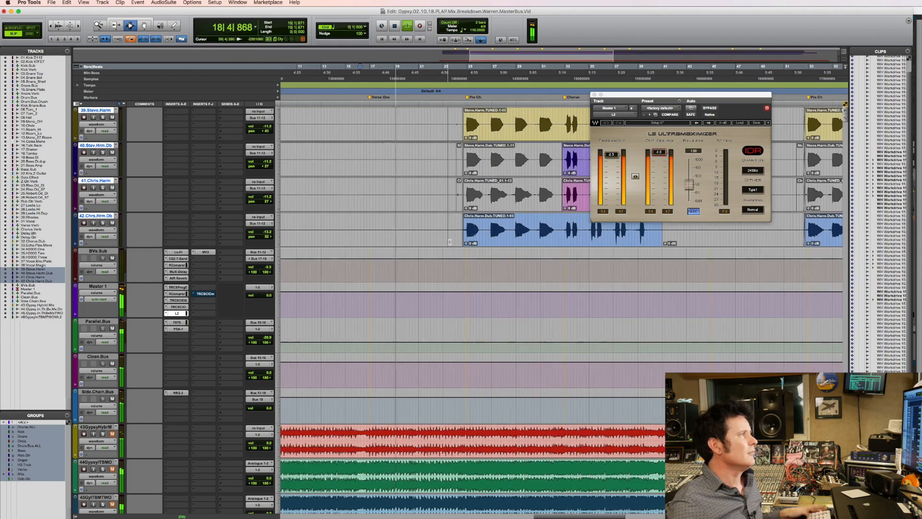
key(space)
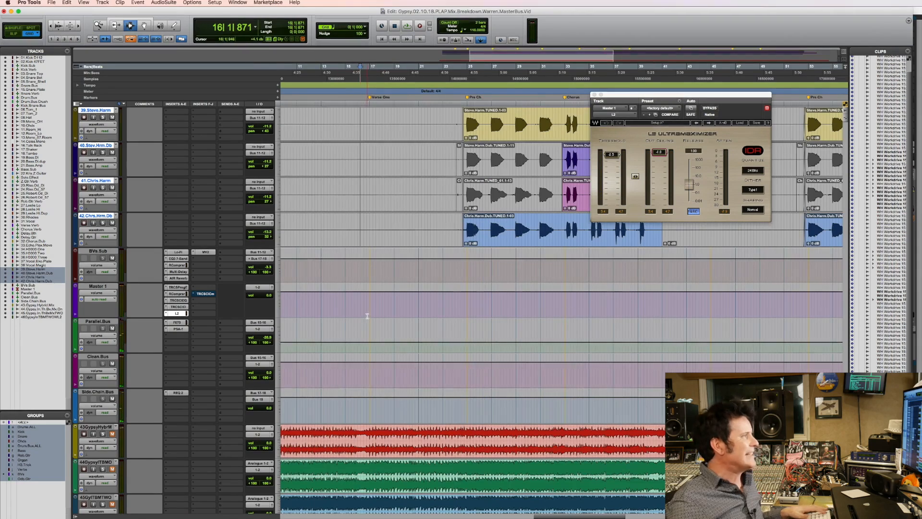
Enable automation of the L2 Thresh Slider and display its automation on Master 1, with the edit position at 17|1|000.
click(370, 315)
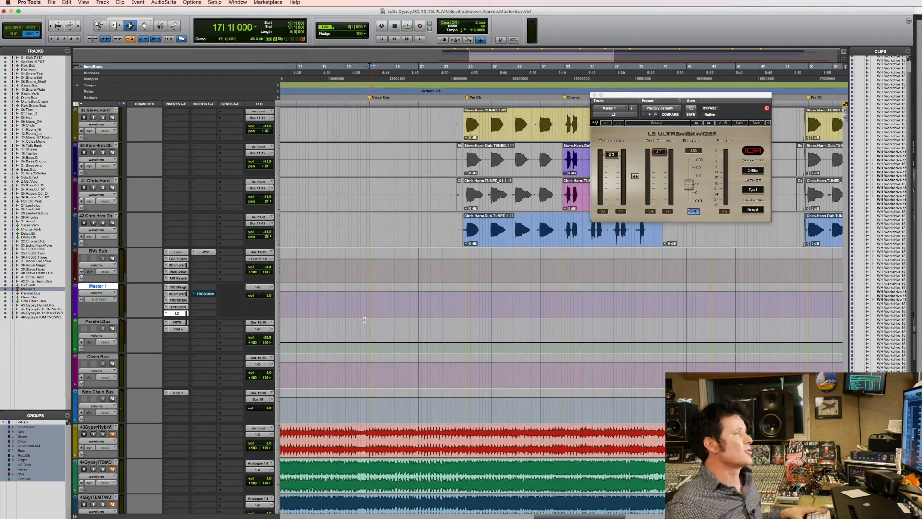
click(694, 108)
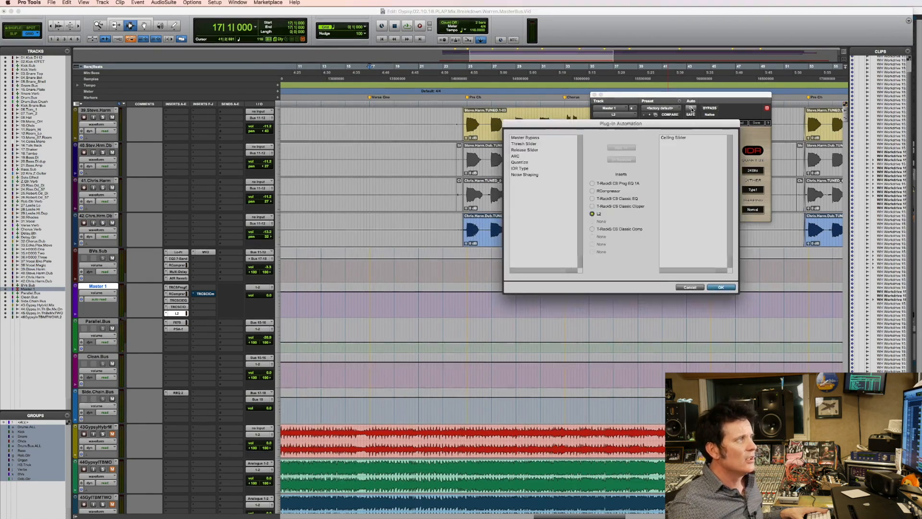
click(621, 147)
click(721, 287)
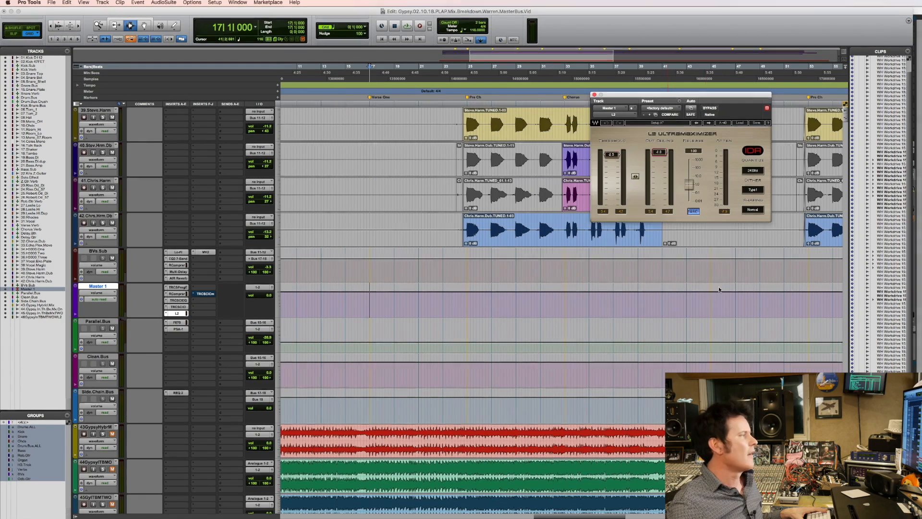
click(105, 295)
mouse_move(108, 308)
click(141, 316)
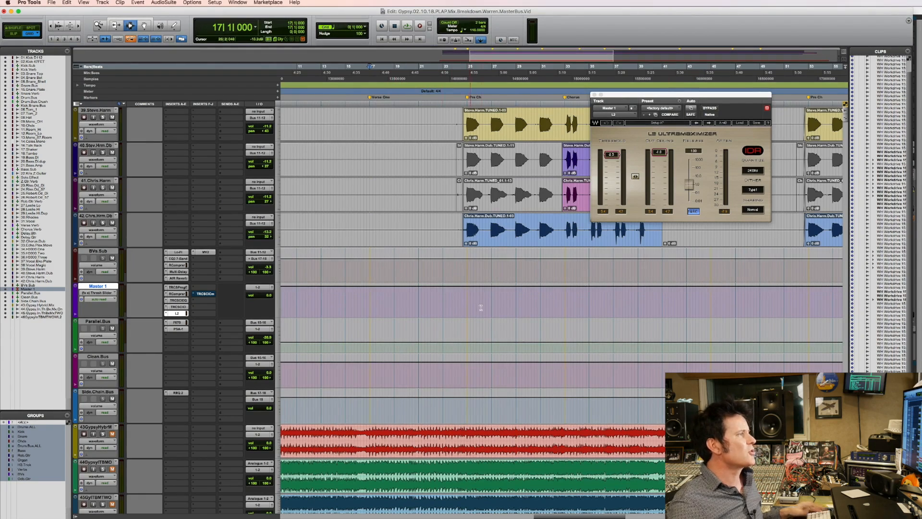
Raise the L2 threshold automation on Master 1 from 17|1|000 to the first Pre Ch marker and play that verse passage.
shift+click(463, 298)
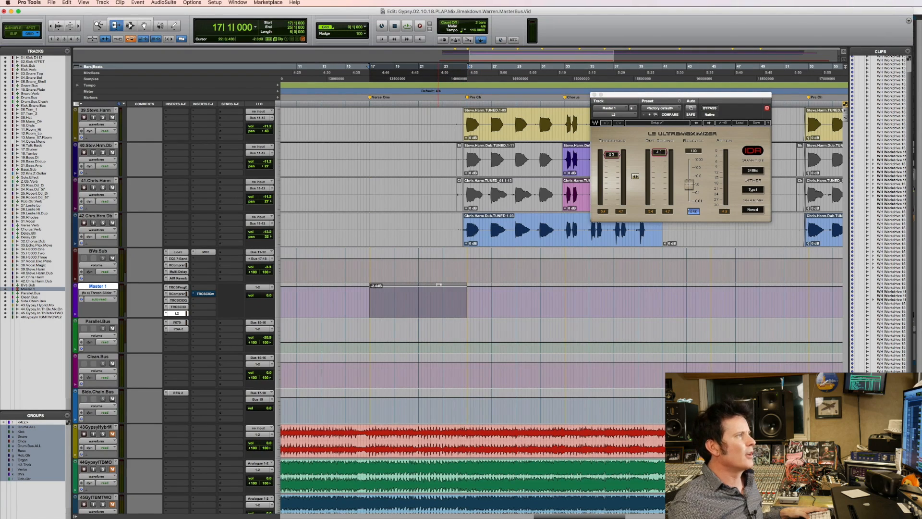
drag(439, 274, 439, 279)
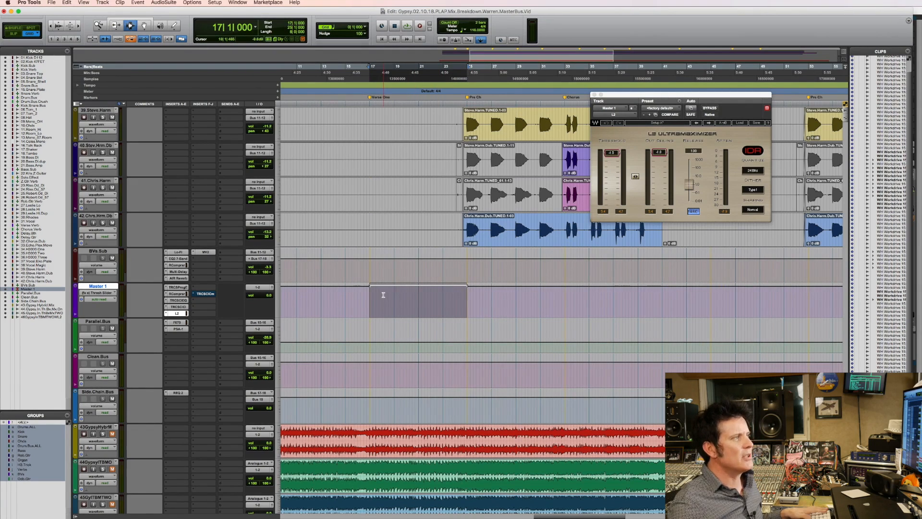
key(space)
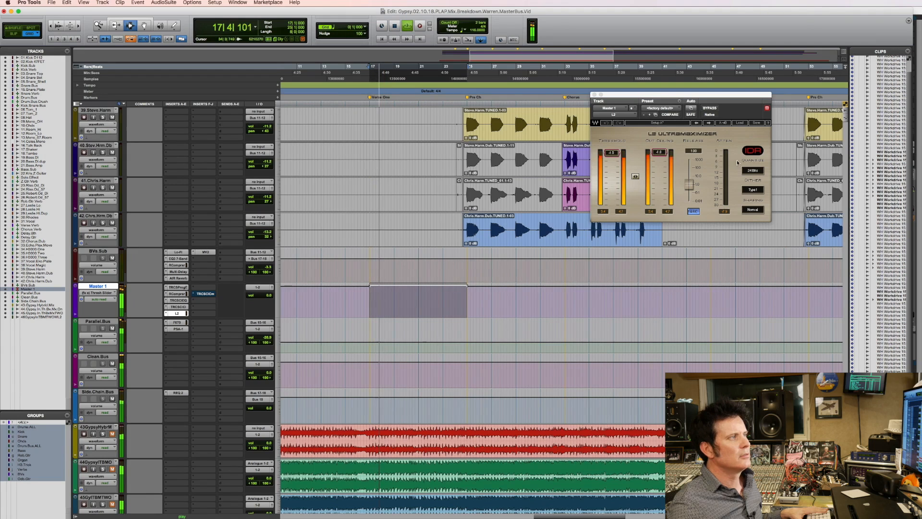
key(space)
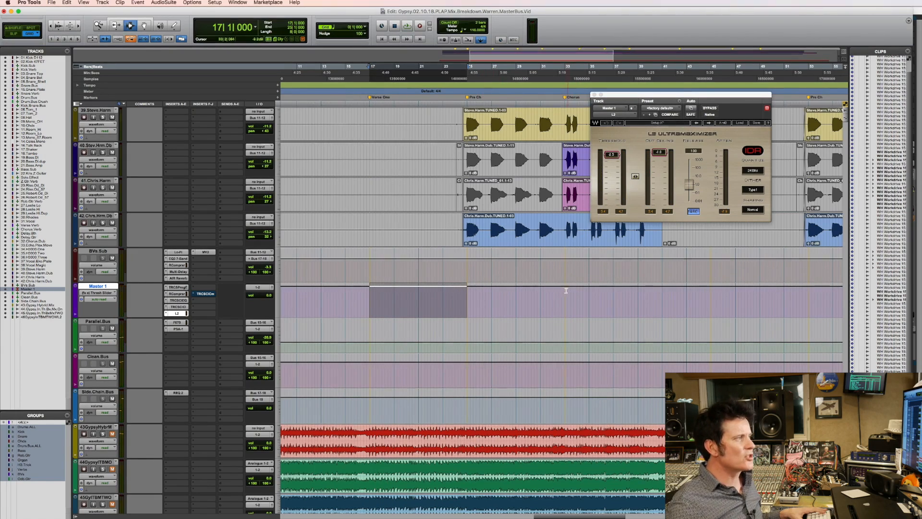
Select the first chorus on Master 1 from the Chorus marker to where the backing vocal clips end and raise its L2 threshold automation to about -1.5 dB.
click(567, 292)
key(space)
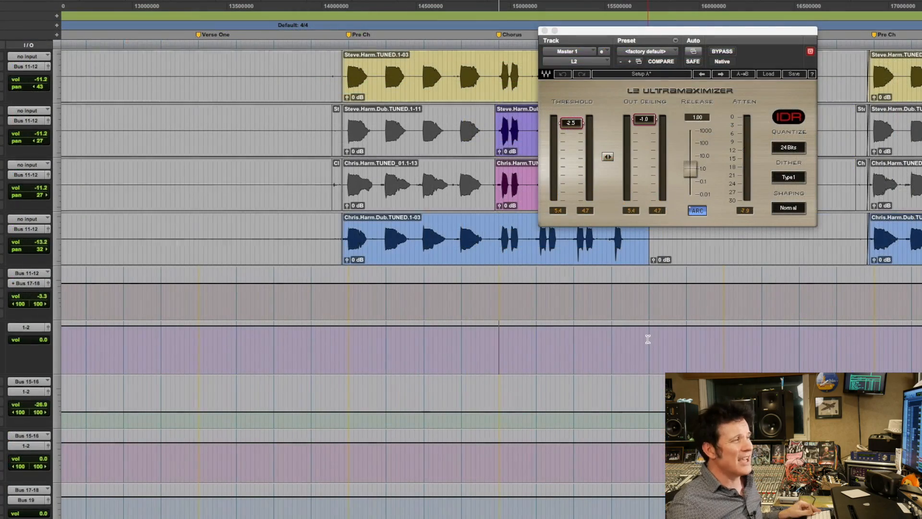
shift+click(648, 339)
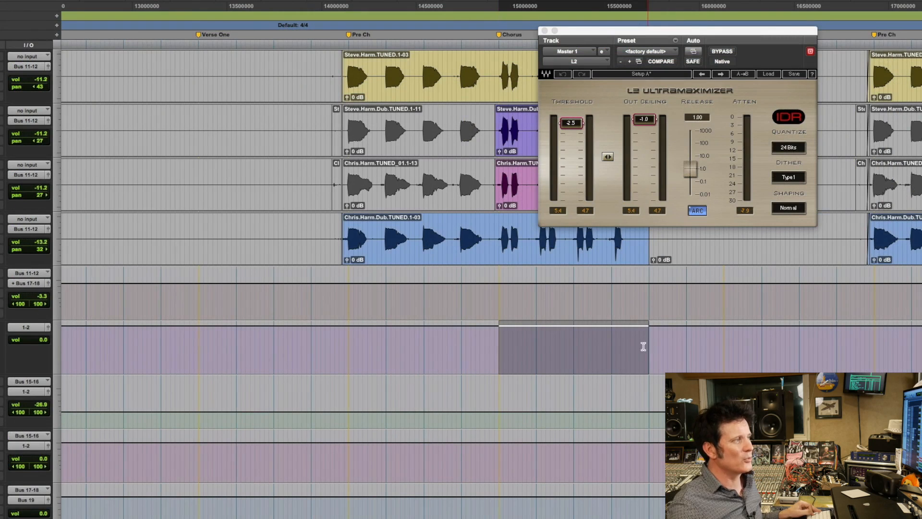
drag(560, 325, 572, 323)
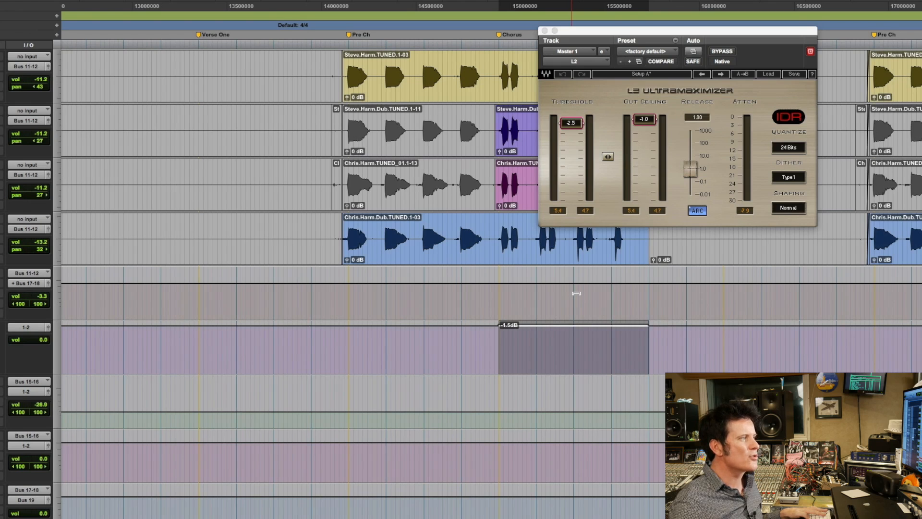
Play from shortly before the first chorus into it to check the L2 threshold automation change up close.
click(442, 325)
key(space)
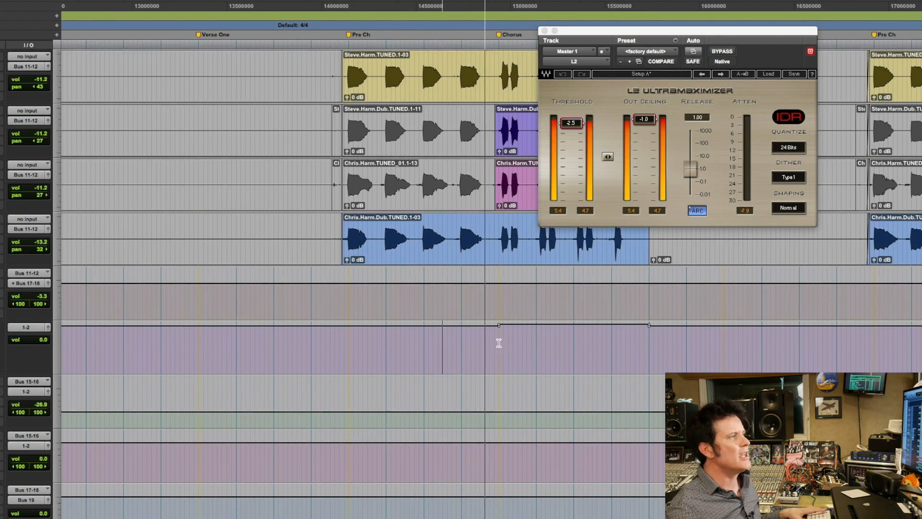
key(t)
key(t)
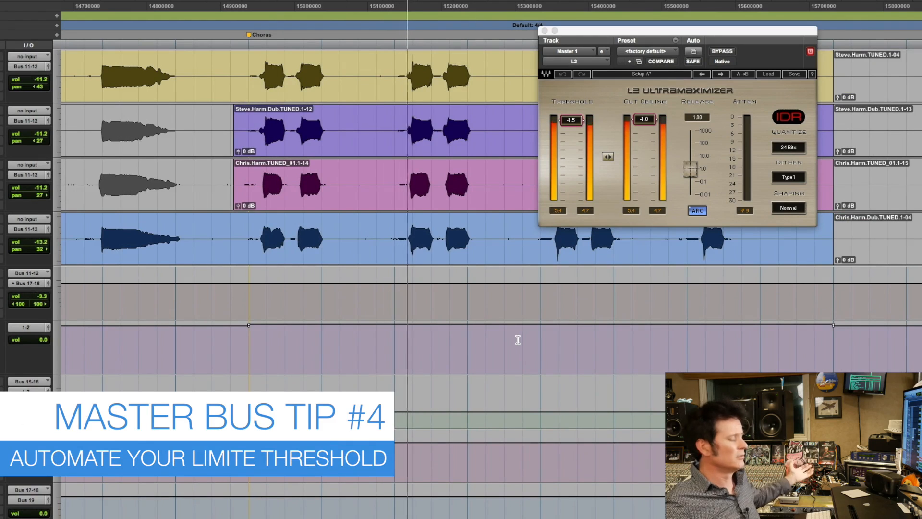
key(r)
key(r)
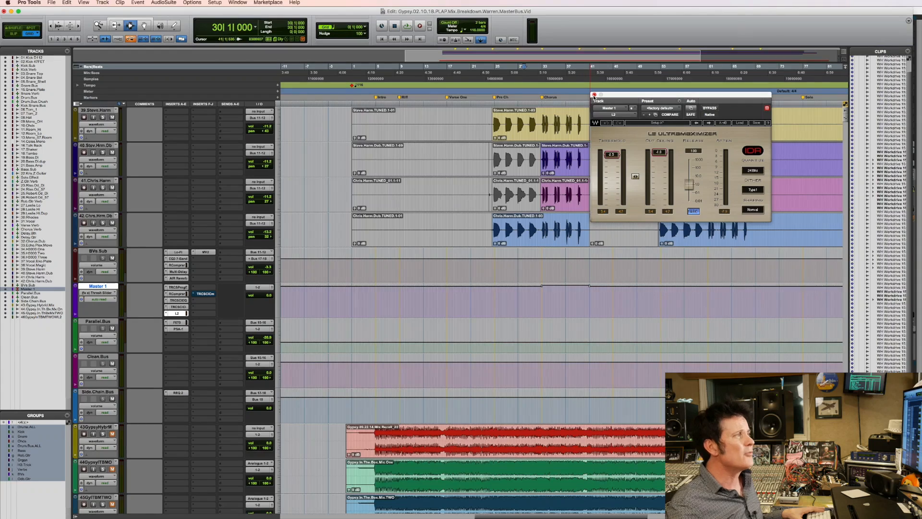
Select the first Pre Ch section on Master 1 up to the Chorus marker, play its opening, and stop.
click(594, 95)
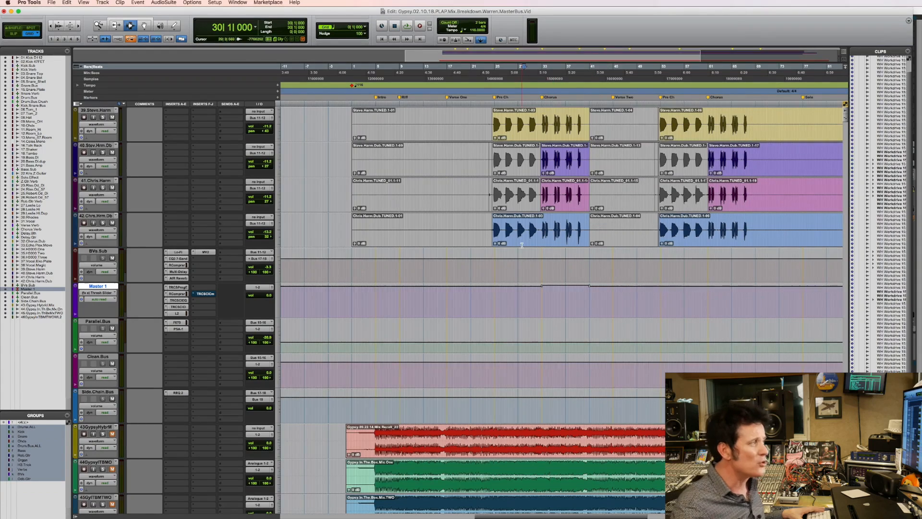
drag(465, 250, 689, 284)
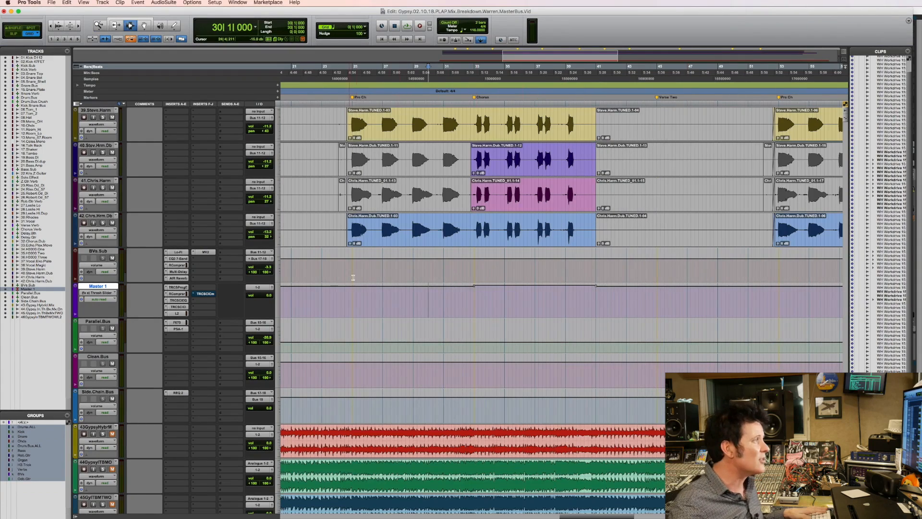
drag(352, 297, 488, 314)
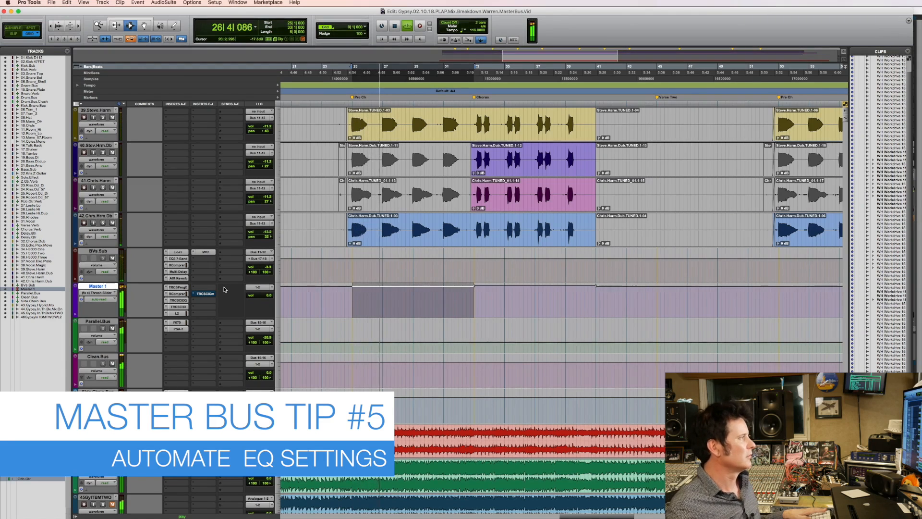
key(space)
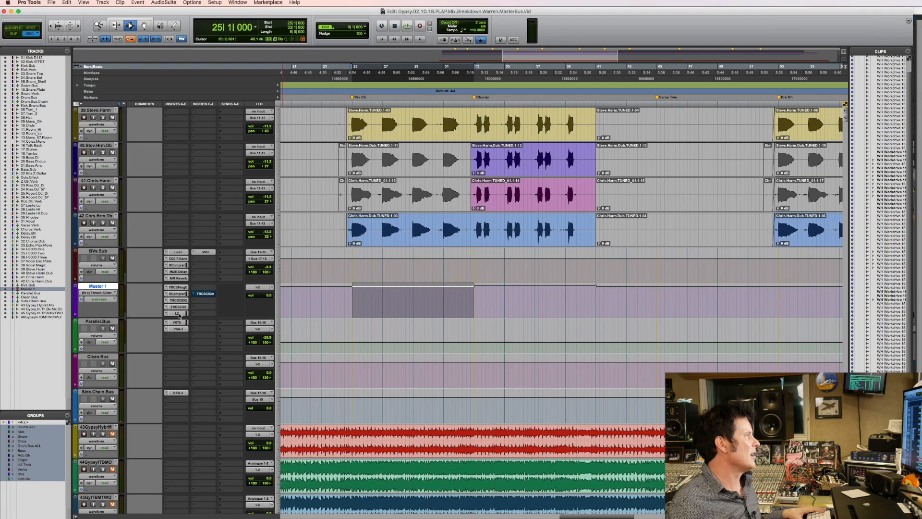
Move L2 to the last insert slot of Master 1 and display its Thresh Slider automation again.
drag(193, 321, 197, 316)
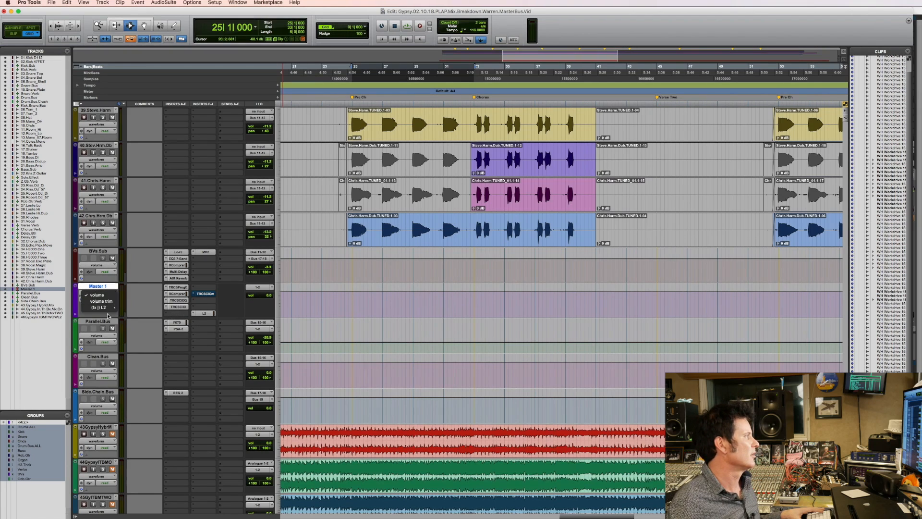
click(144, 309)
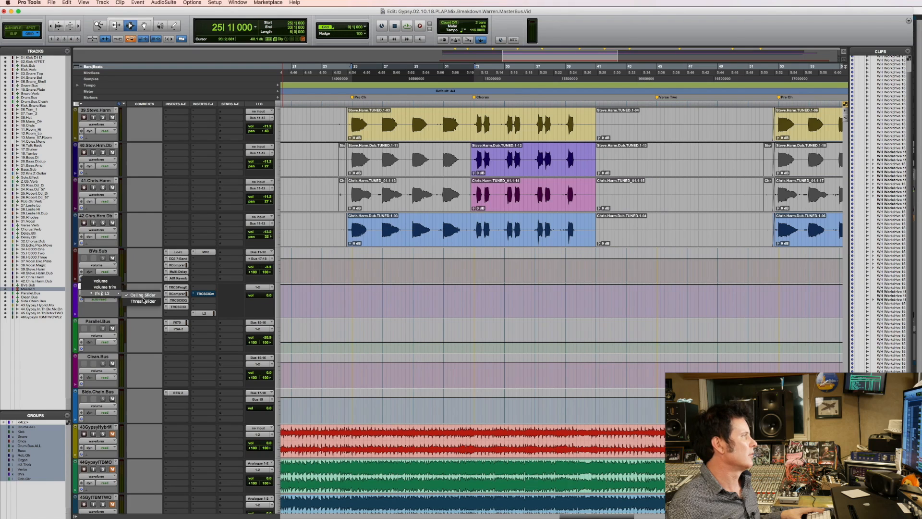
click(143, 301)
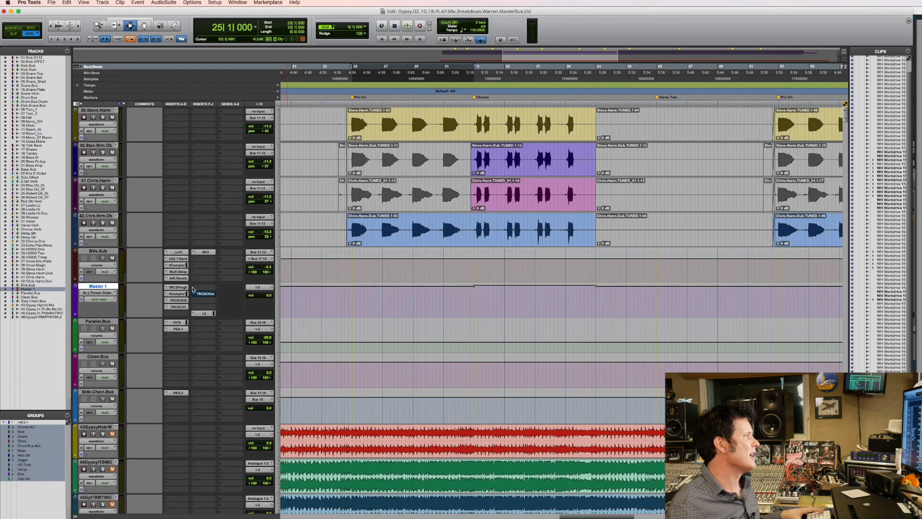
Insert the stereo REQ 2 equalizer in the slot above the Classic Comp on Master 1 and high-pass its band 1 at about 64 Hz.
click(192, 289)
mouse_move(225, 302)
mouse_move(288, 303)
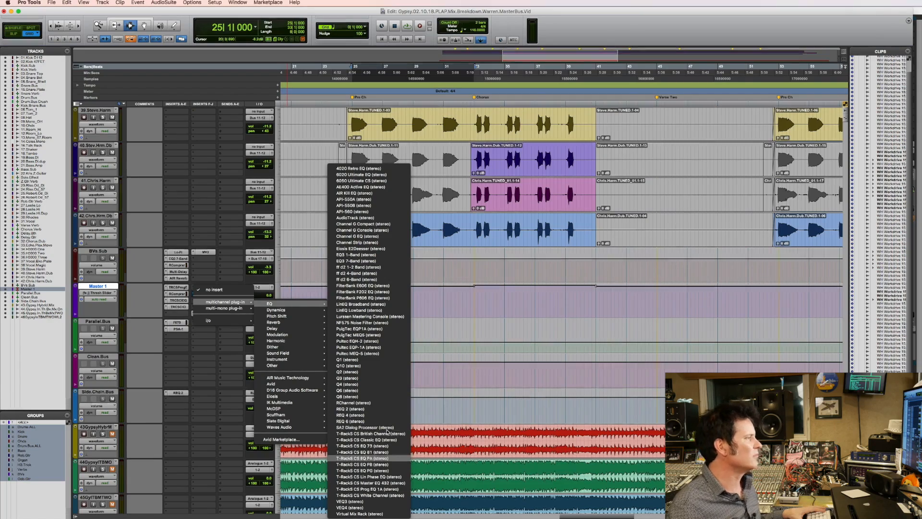
click(387, 407)
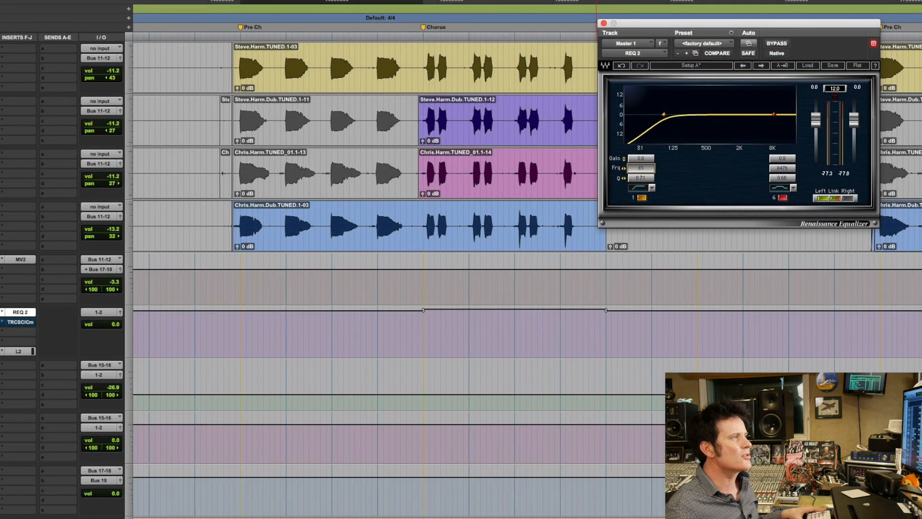
key(Left)
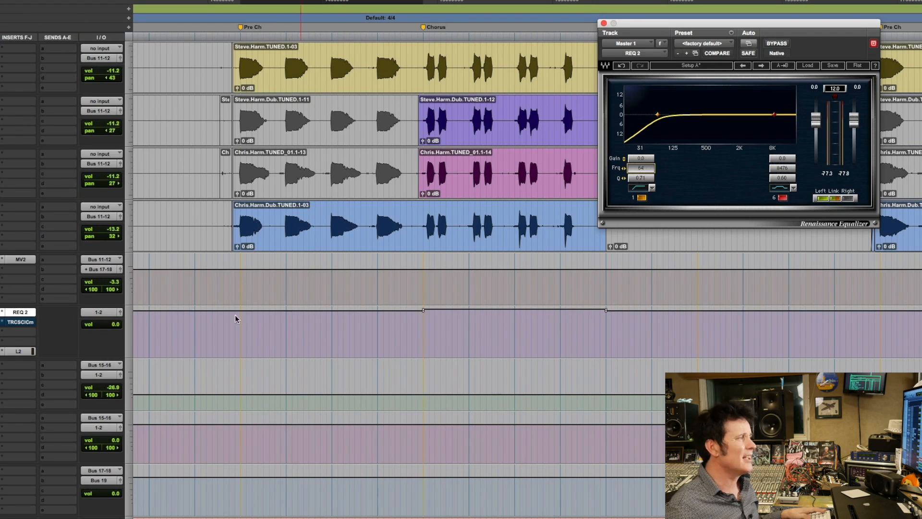
Play the first Pre Ch section while toggling the REQ 2 bypass to compare the high-pass filter, then stop.
click(777, 43)
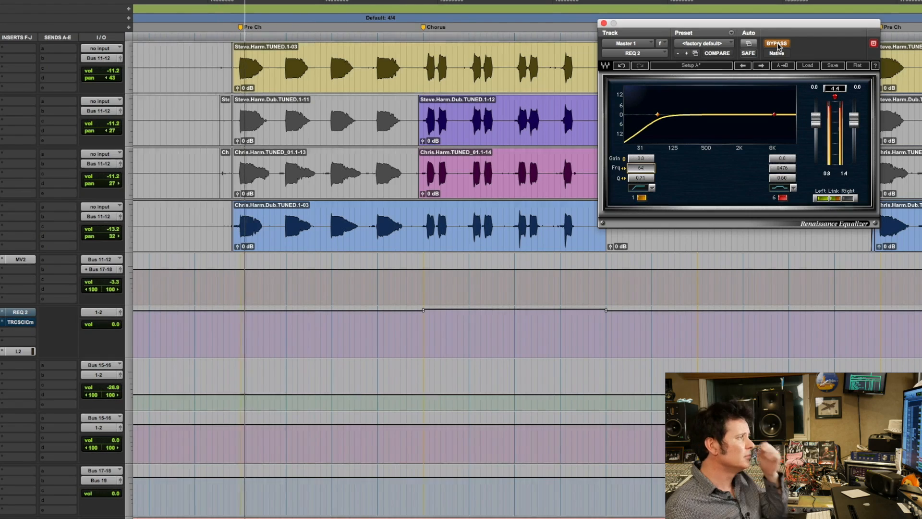
click(777, 44)
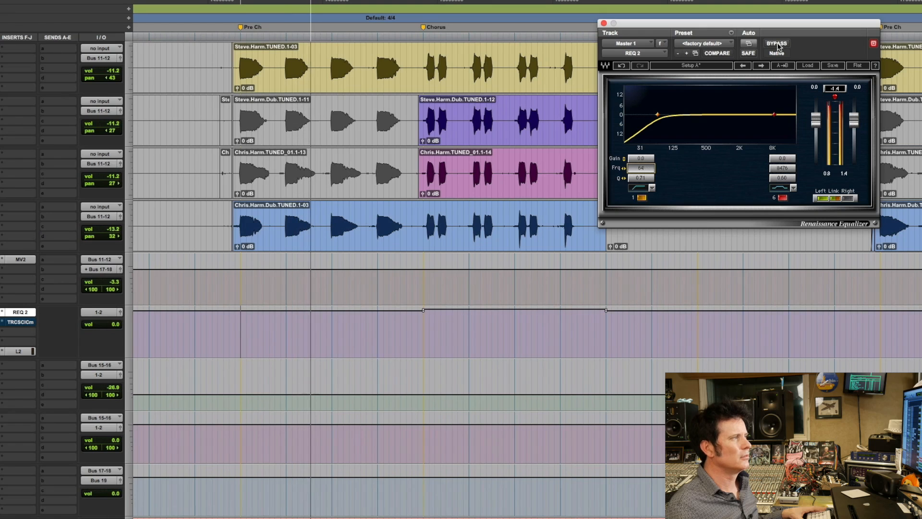
key(space)
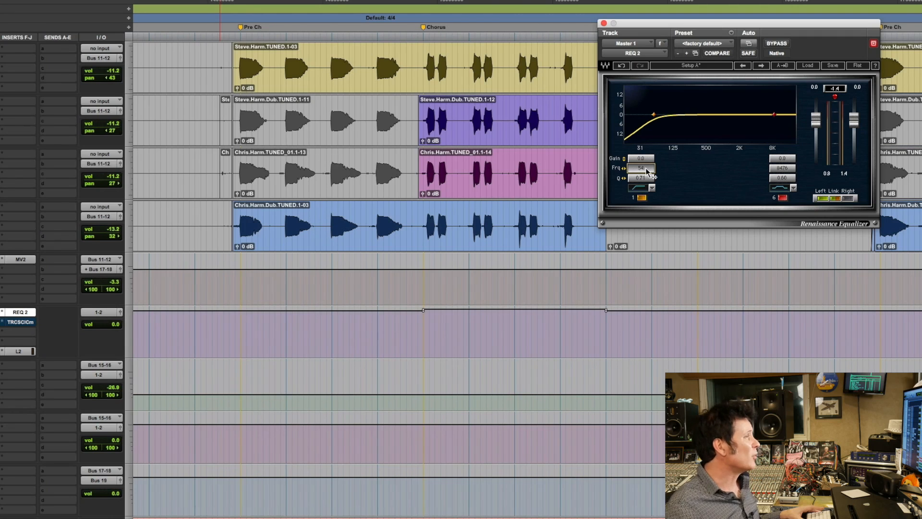
Turn off REQ 2 band 1 and make band 6 a cut of about 3 dB at 110 Hz.
click(641, 198)
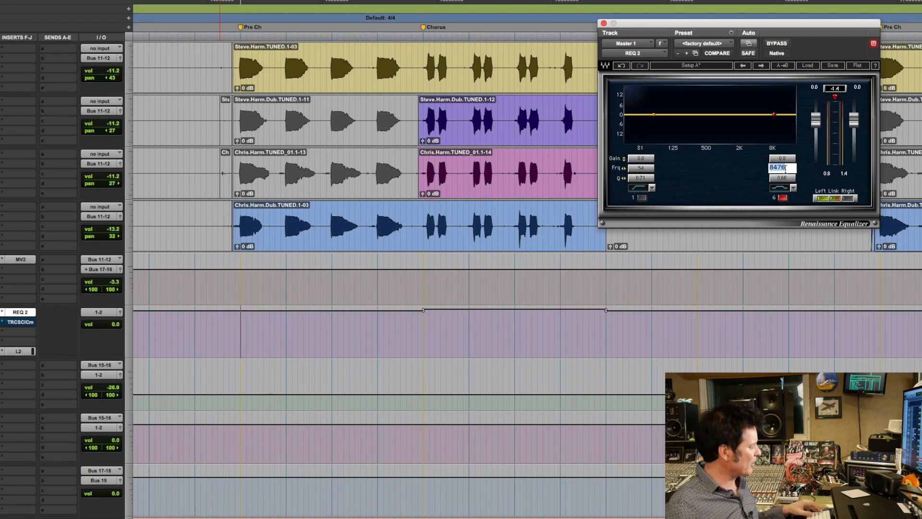
text(110)
key(Return)
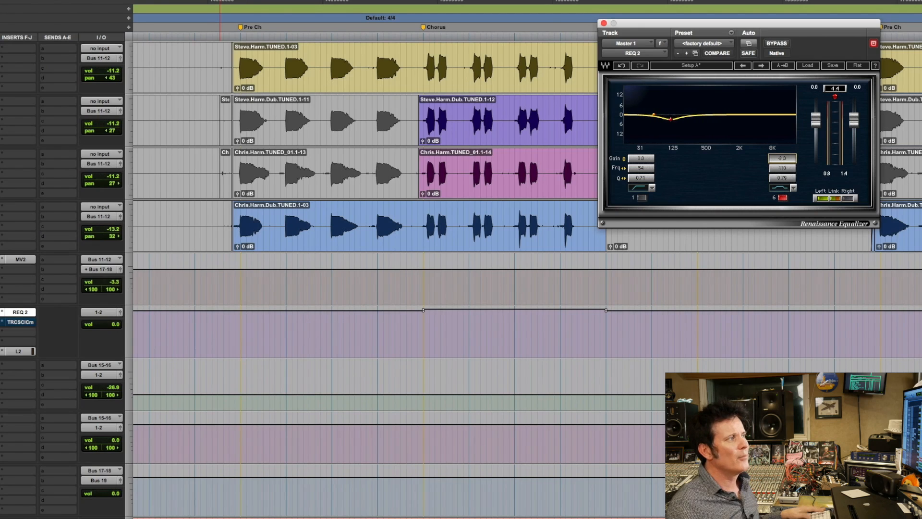
Toggle the REQ 2 bypass during Pre Ch playback, ease the band 6 gain to -1.2 dB, and leave the plug-in bypassed.
key(space)
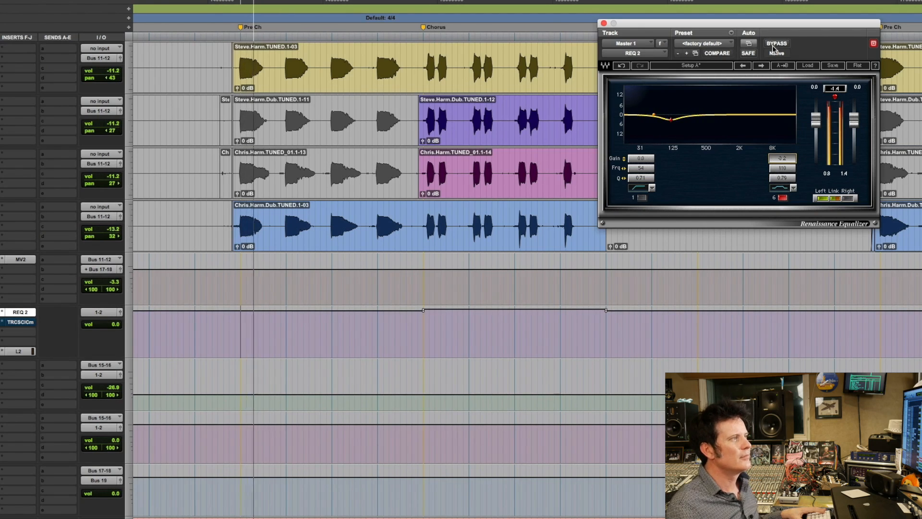
click(784, 44)
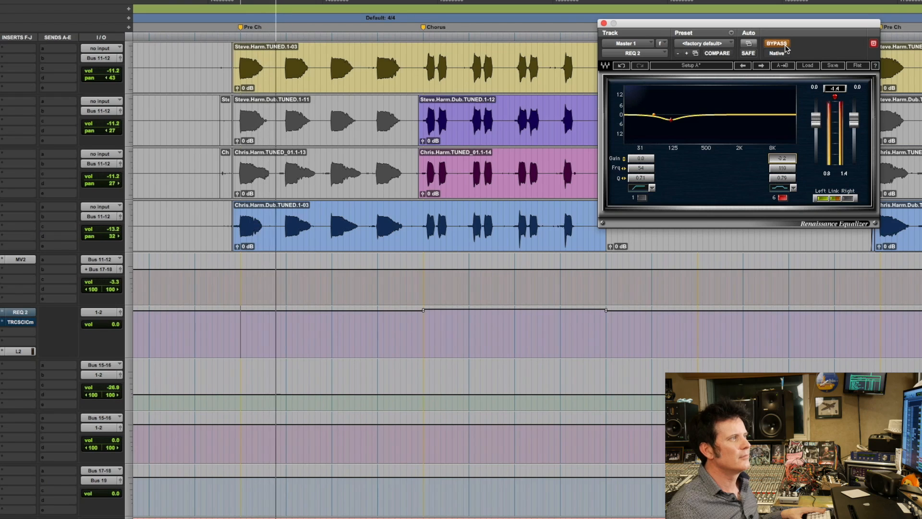
click(785, 44)
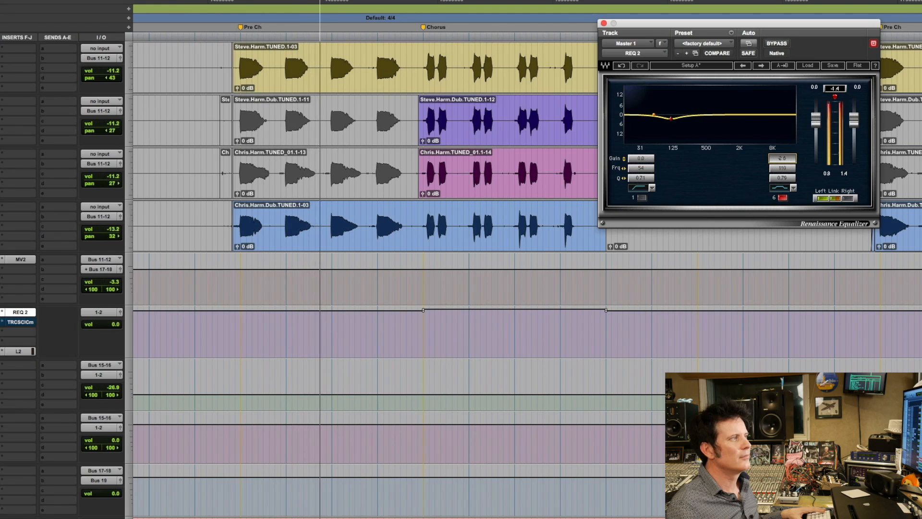
click(778, 44)
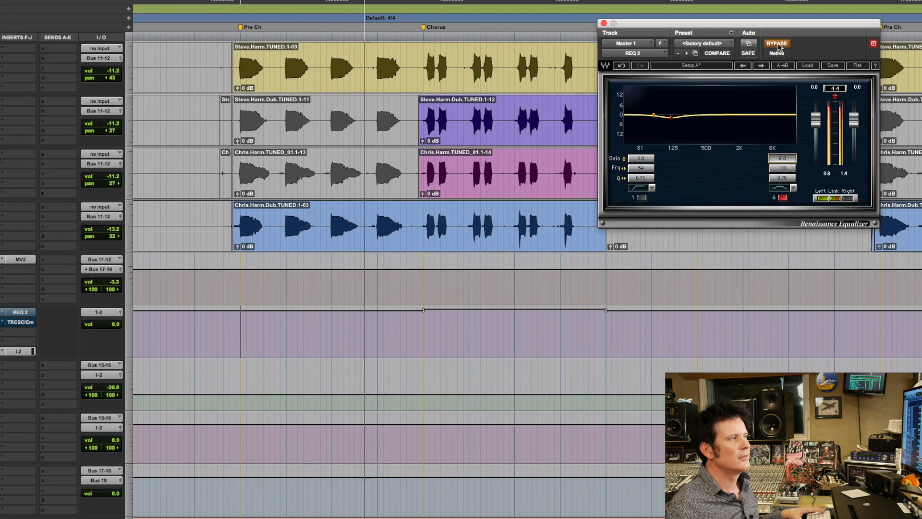
click(778, 45)
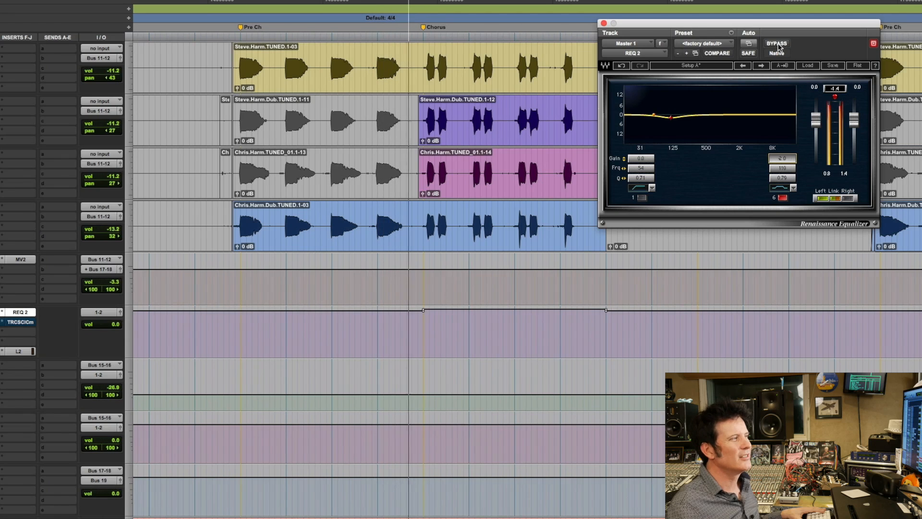
click(779, 45)
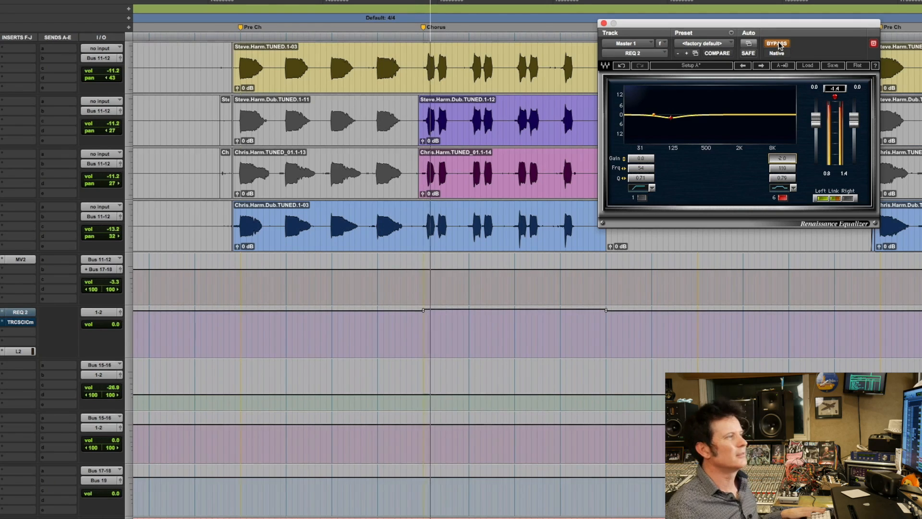
key(space)
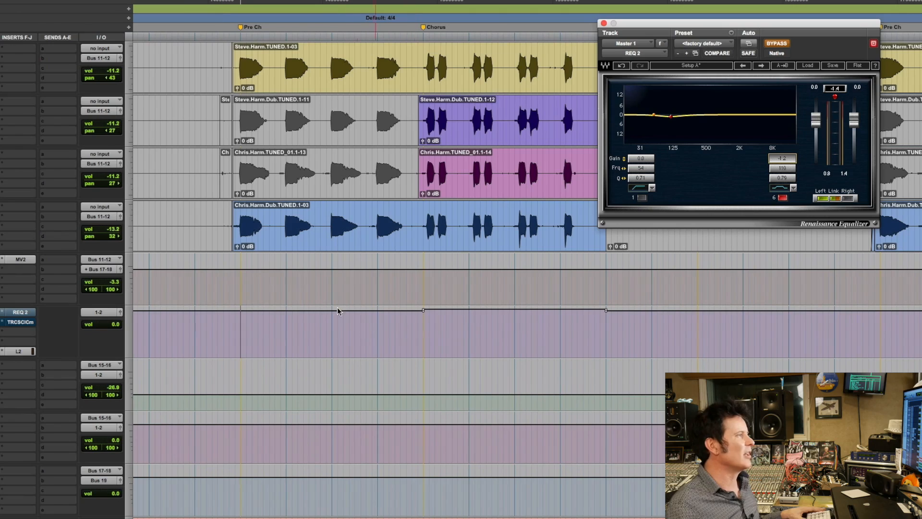
Select the first Pre Ch section on Master 1 up to the Chorus marker and enable automation of the REQ 2 Master Bypass.
shift+click(421, 323)
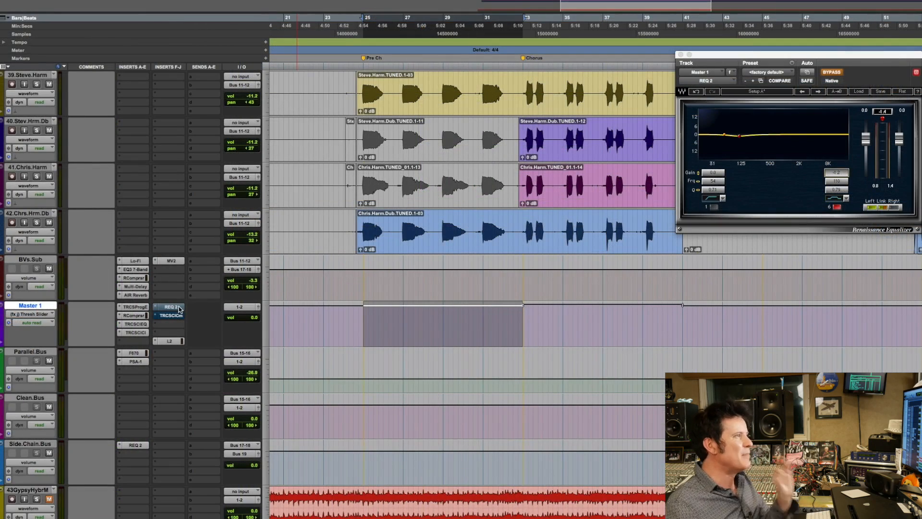
click(806, 73)
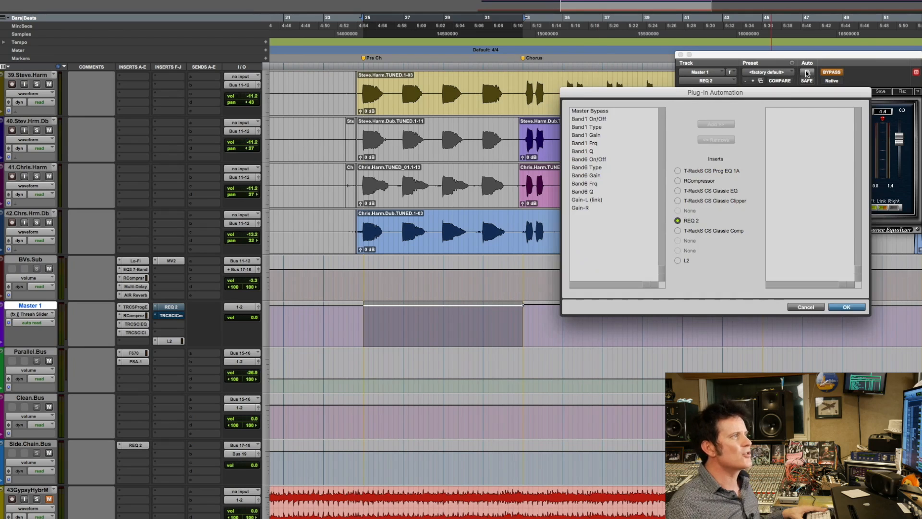
click(715, 124)
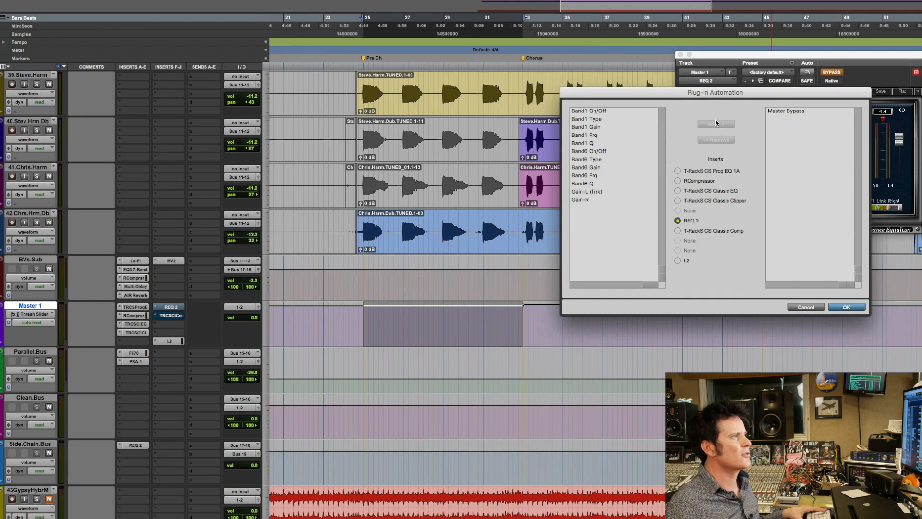
click(846, 307)
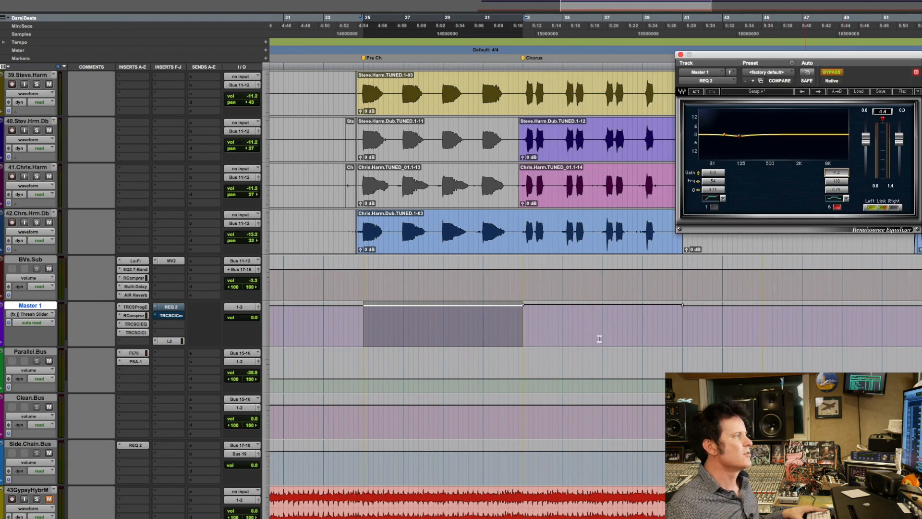
Display the REQ 2 Master Bypass automation on Master 1 and lower it across the selected Pre Ch section to activate the EQ there.
click(40, 314)
mouse_move(42, 318)
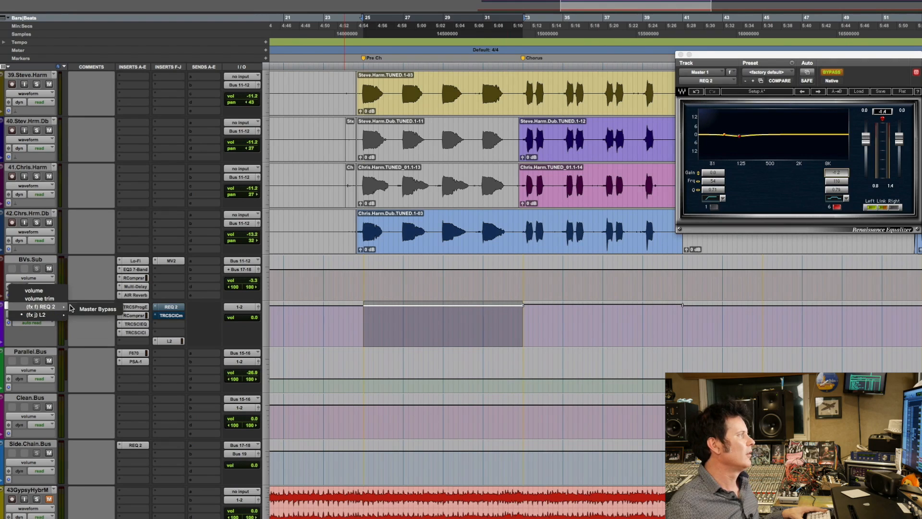
click(89, 309)
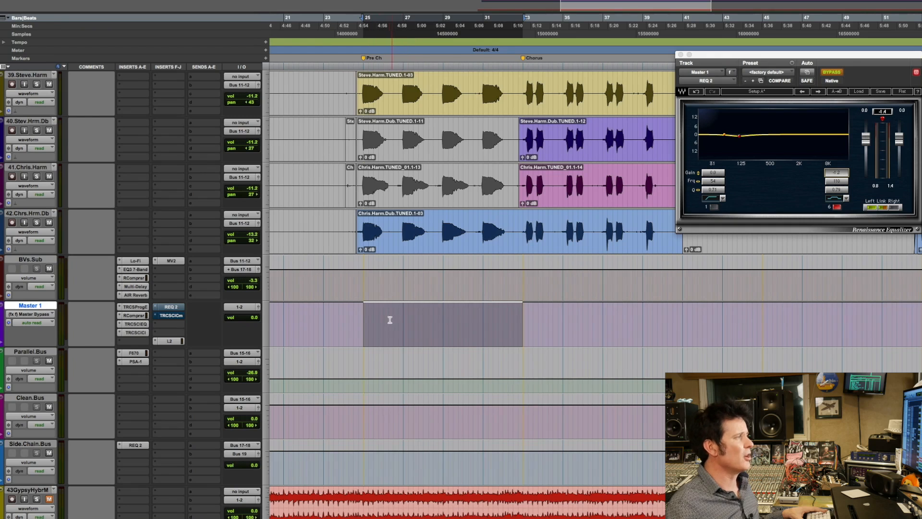
drag(455, 387, 454, 387)
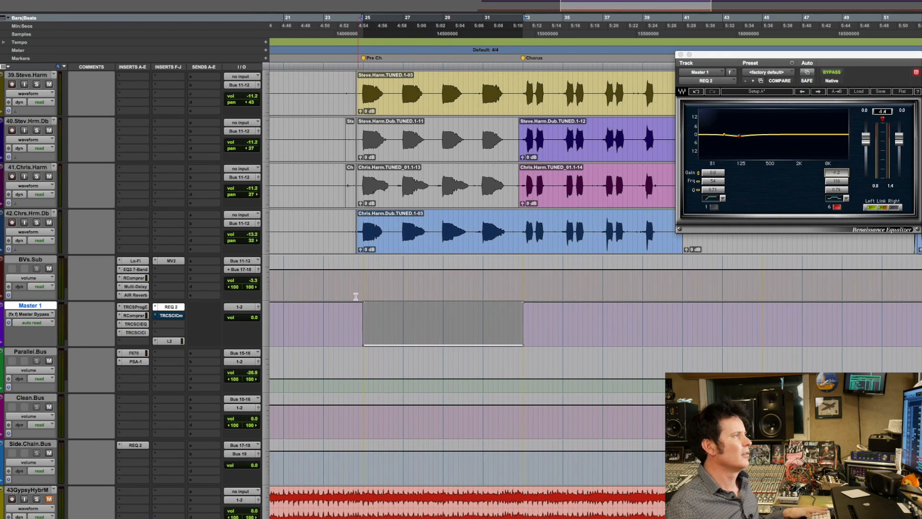
Play the first Pre Ch section into the Chorus to hear the automated REQ 2 bypass change.
click(310, 231)
key(space)
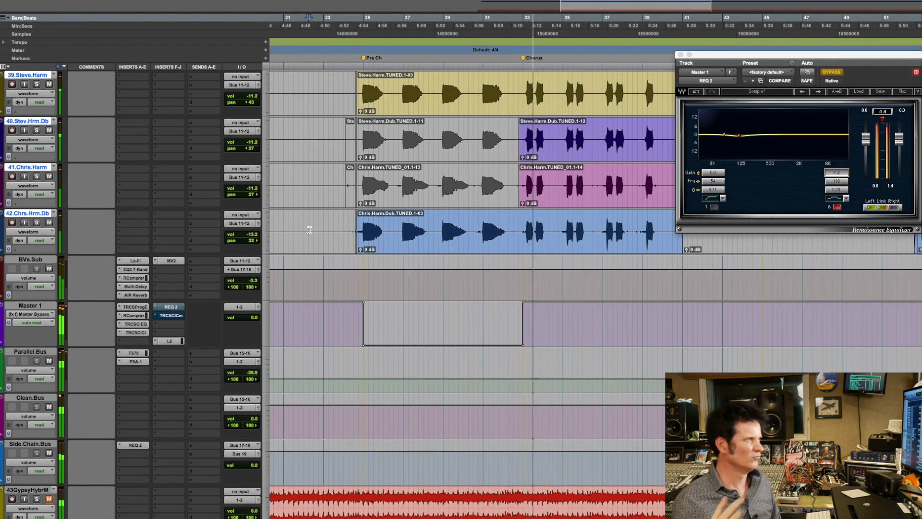
key(space)
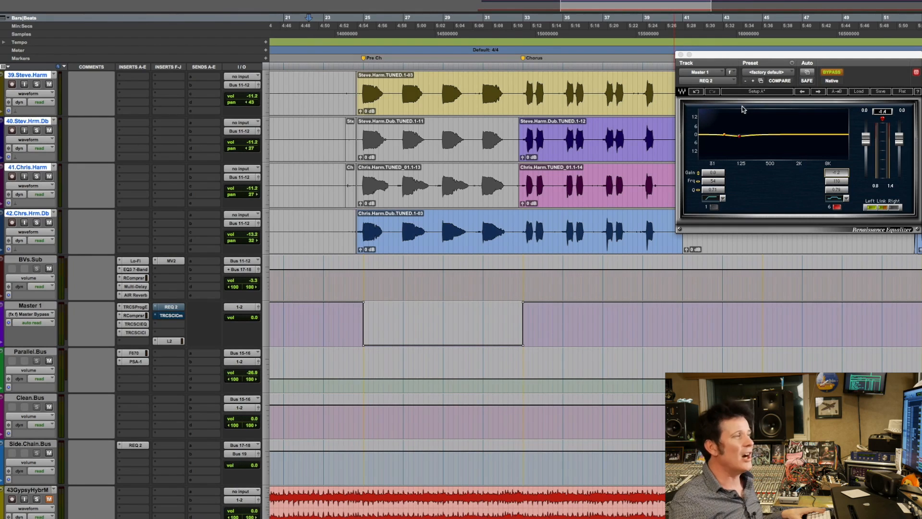
click(463, 310)
key(space)
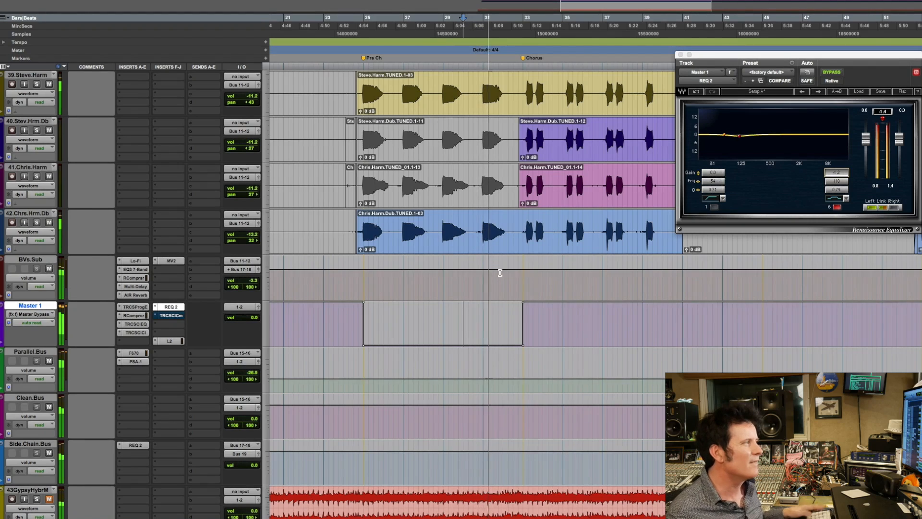
key(ctrl+bracketright)
key(ctrl+bracketright)
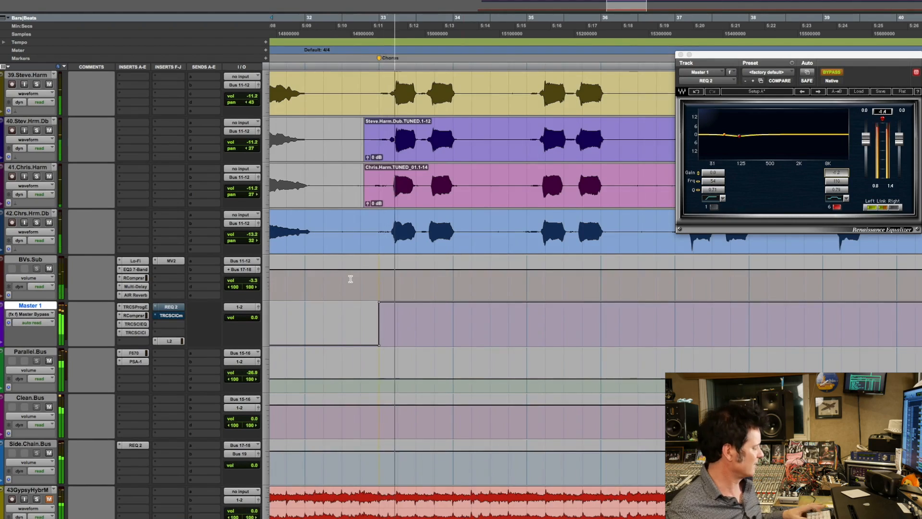
Locate the raised Parallel.Bus volume section around bar 102 and play it through into the last Chorus.
key(ctrl+bracketleft)
key(ctrl+bracketleft)
key(ctrl+bracketleft)
key(ctrl+bracketleft)
key(ctrl+bracketleft)
key(ctrl+bracketleft)
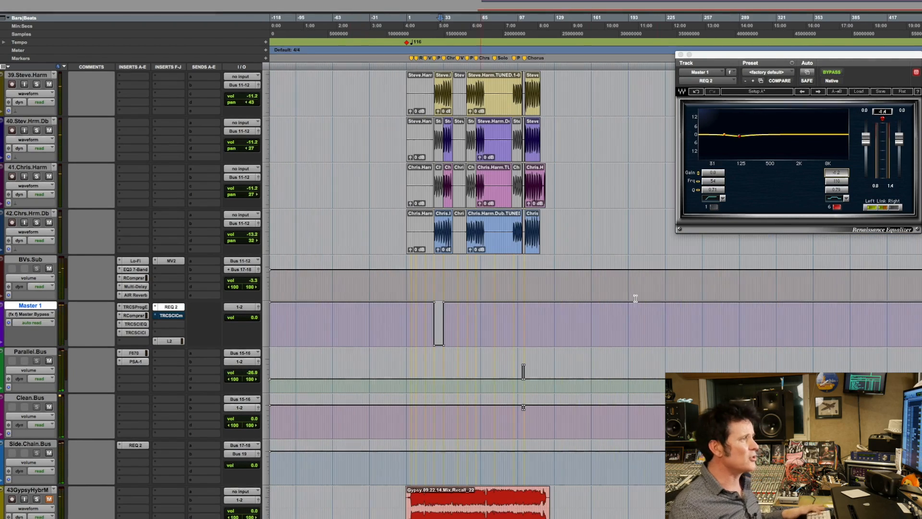
key(ctrl+bracketright)
key(ctrl+bracketright)
key(ctrl+bracketright)
drag(392, 369, 556, 369)
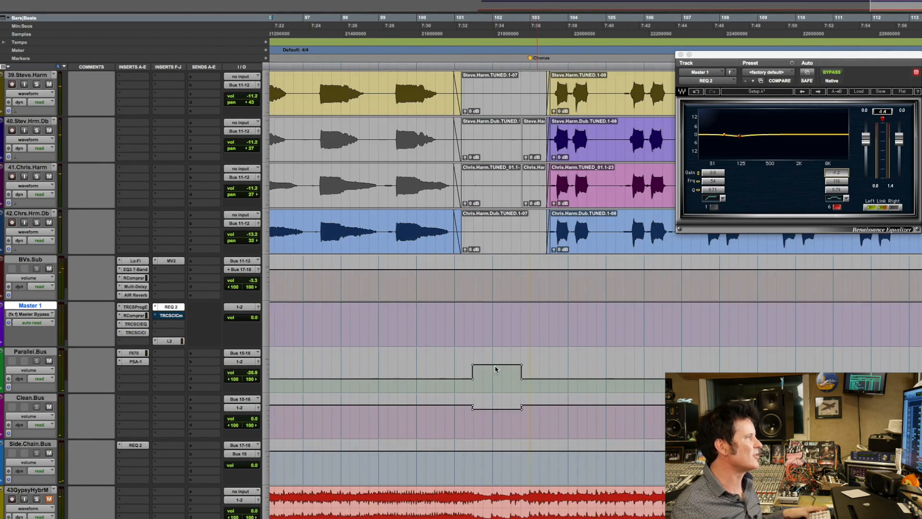
key(space)
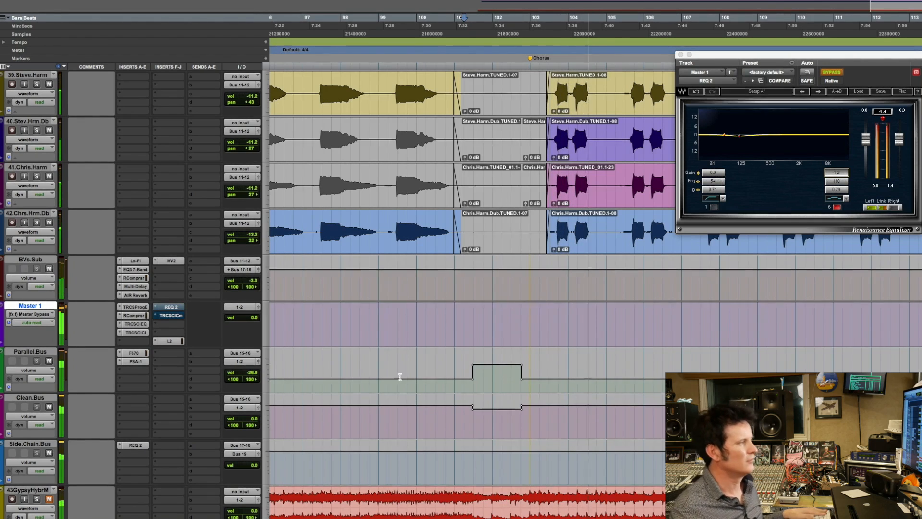
key(space)
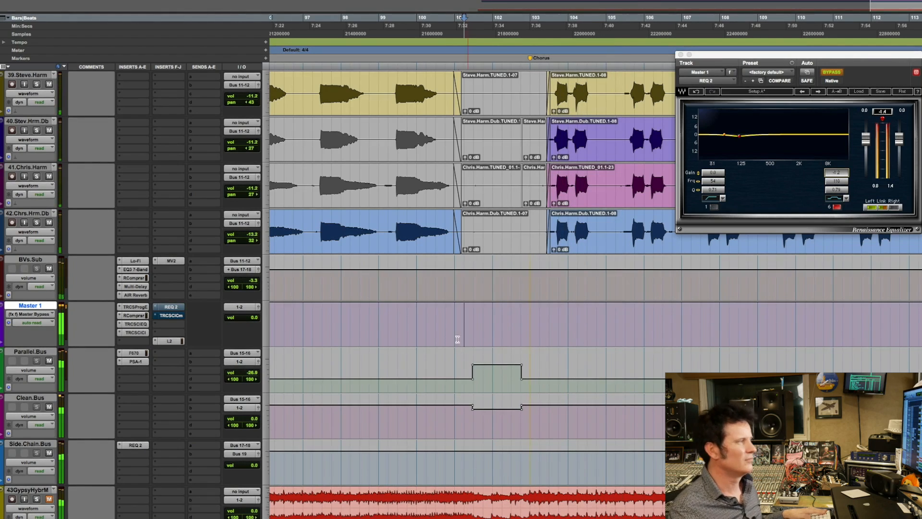
Select from the end of the raised Parallel.Bus section to bar 103 beat 3 and lower the REQ 2 Master Bypass automation there on Master 1.
drag(676, 344, 678, 344)
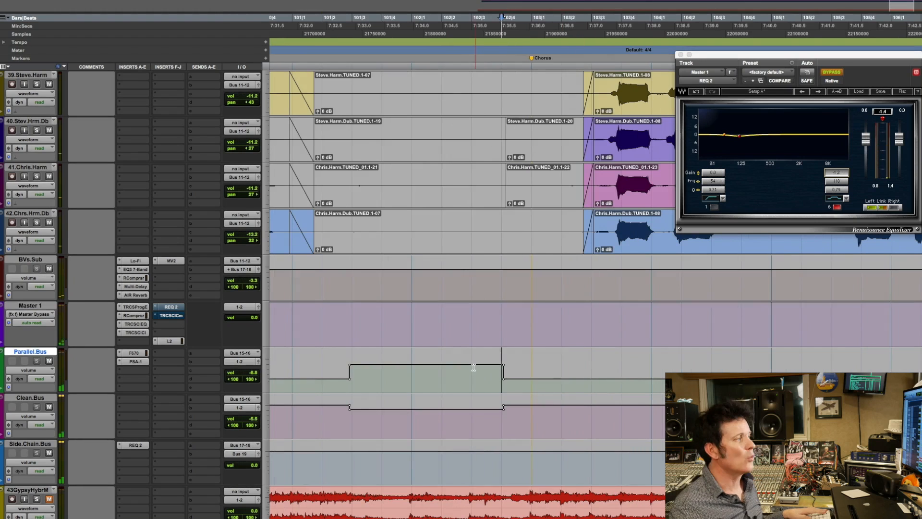
key(space)
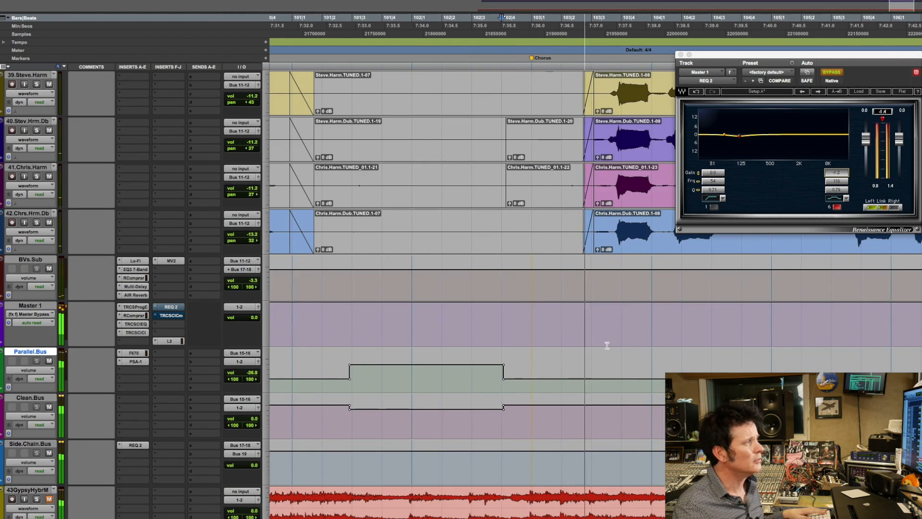
click(592, 363)
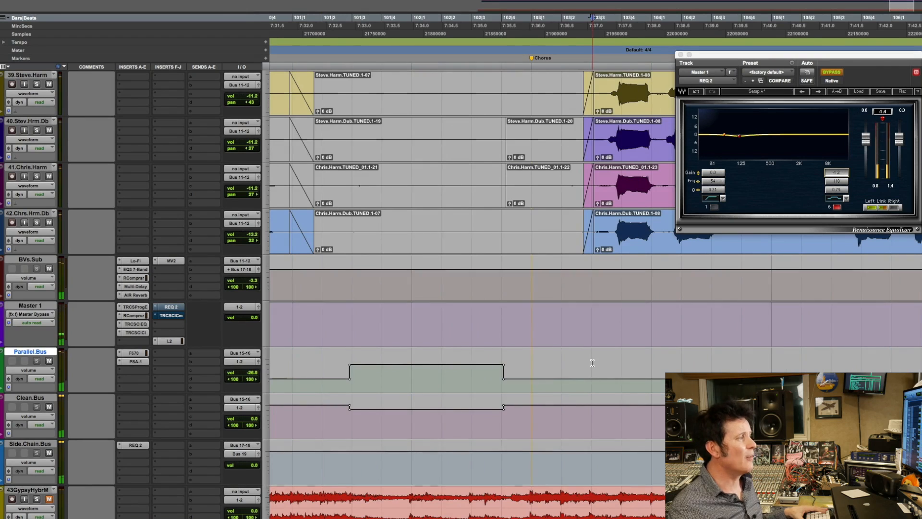
shift+click(502, 359)
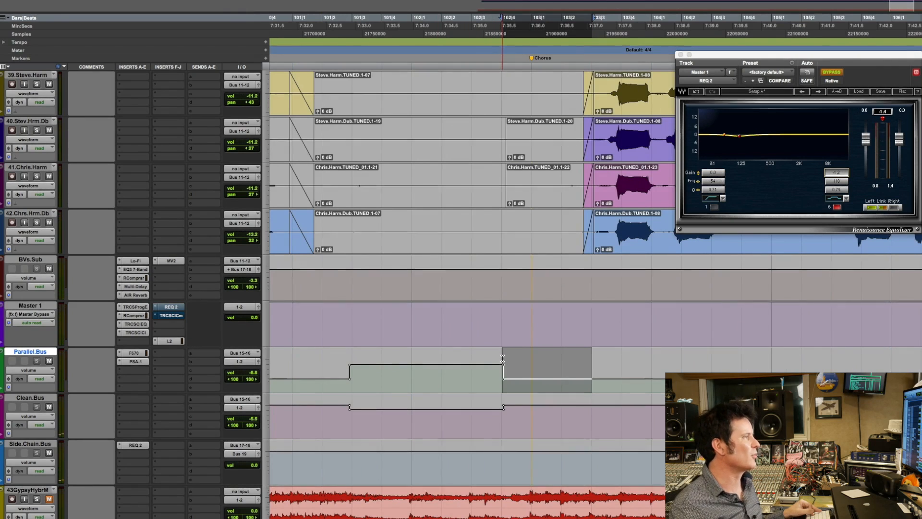
key(p)
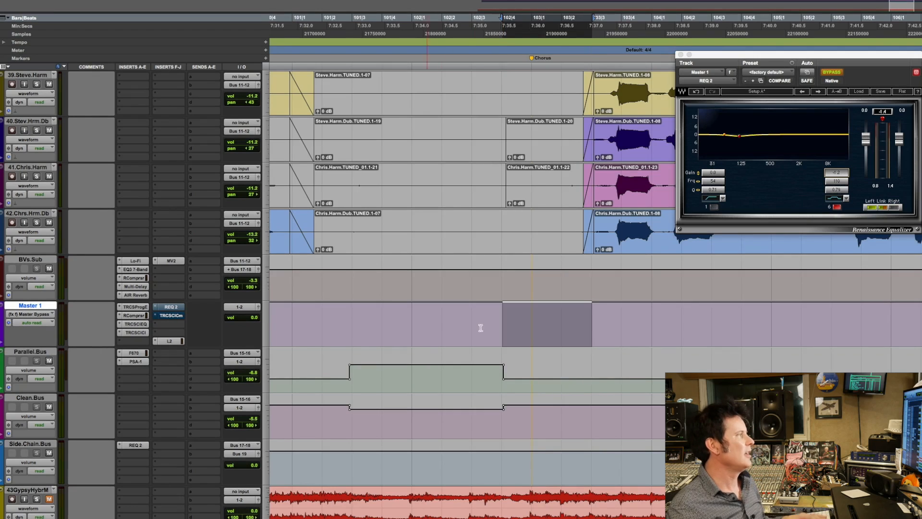
key(v)
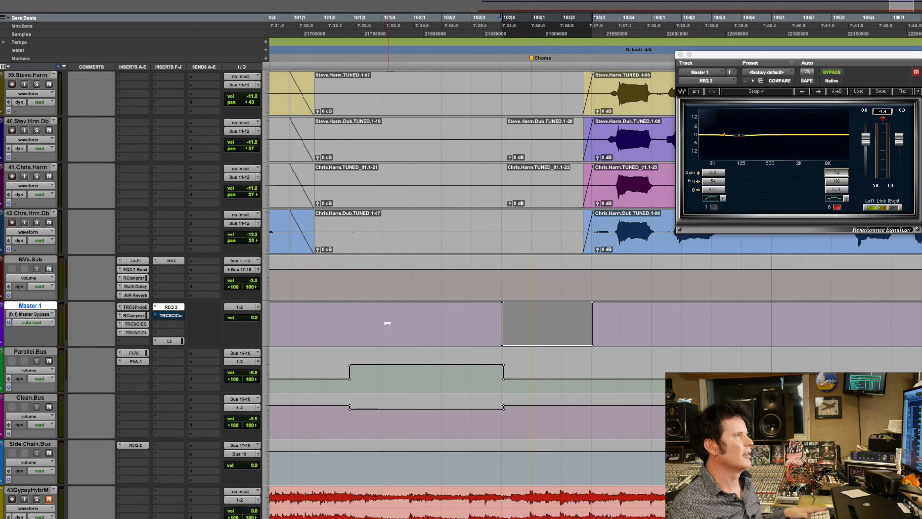
Play from bar 101 beat 2 into the last Chorus to hear REQ 2 active in the gap before the vocals.
click(341, 296)
key(space)
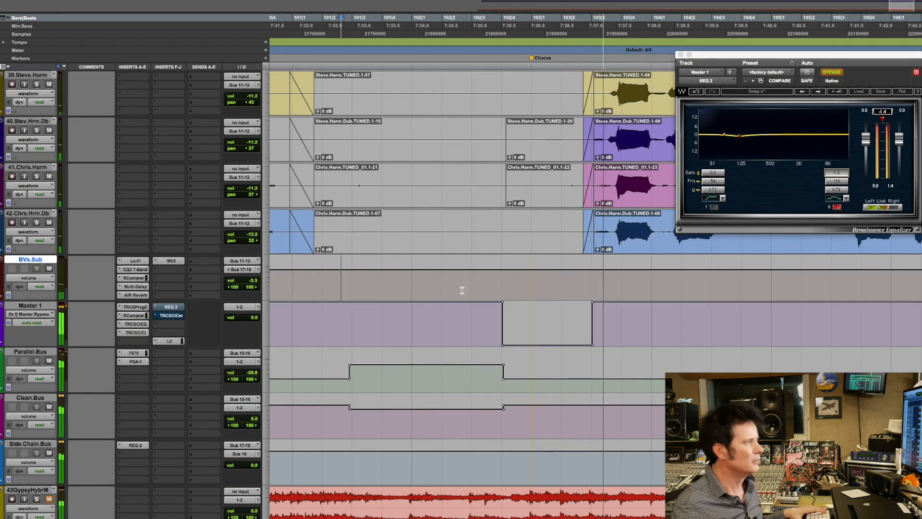
key(space)
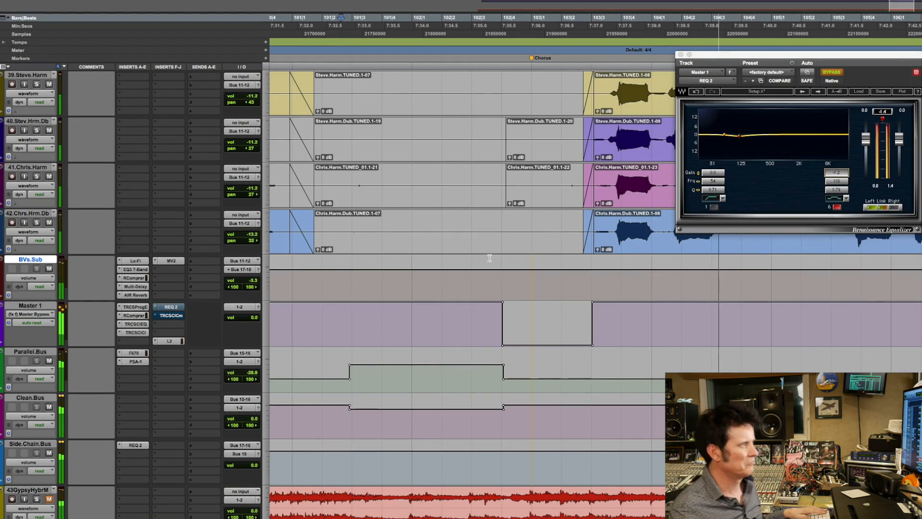
Replace REQ 2 on Master 1 with REQ 4 and set band 1 as a high-pass at about 90 Hz and band 6 as a low-pass.
click(156, 309)
mouse_move(197, 307)
mouse_move(262, 310)
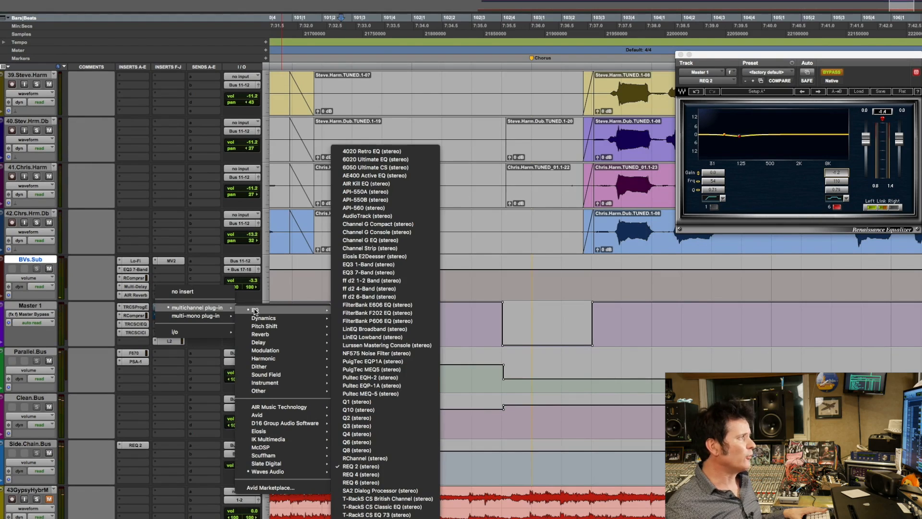
click(404, 476)
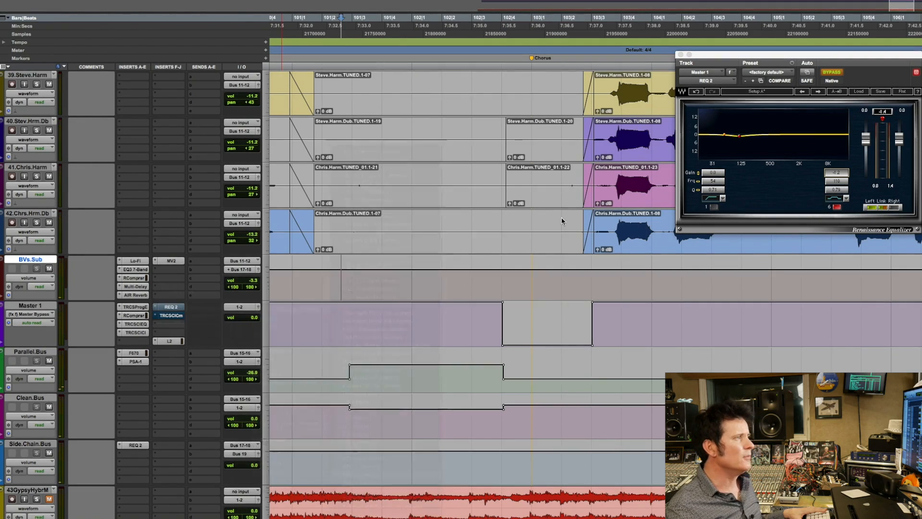
click(790, 204)
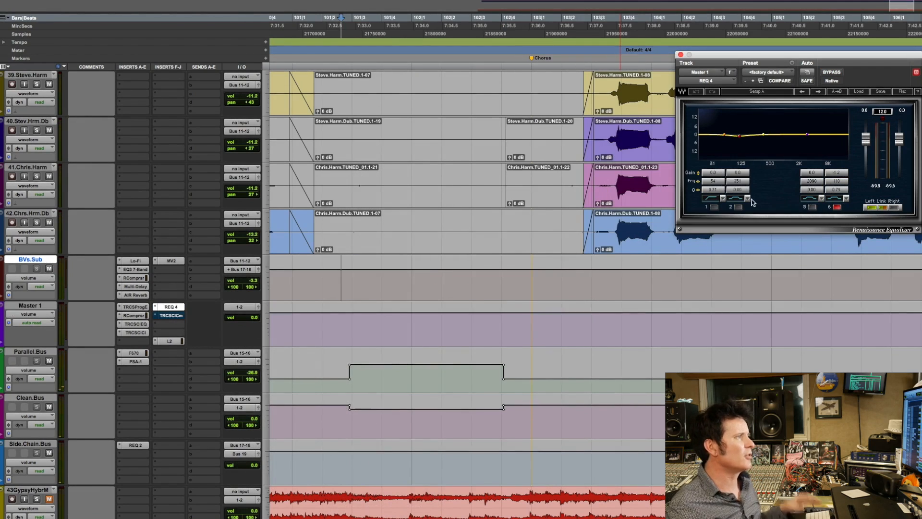
click(714, 208)
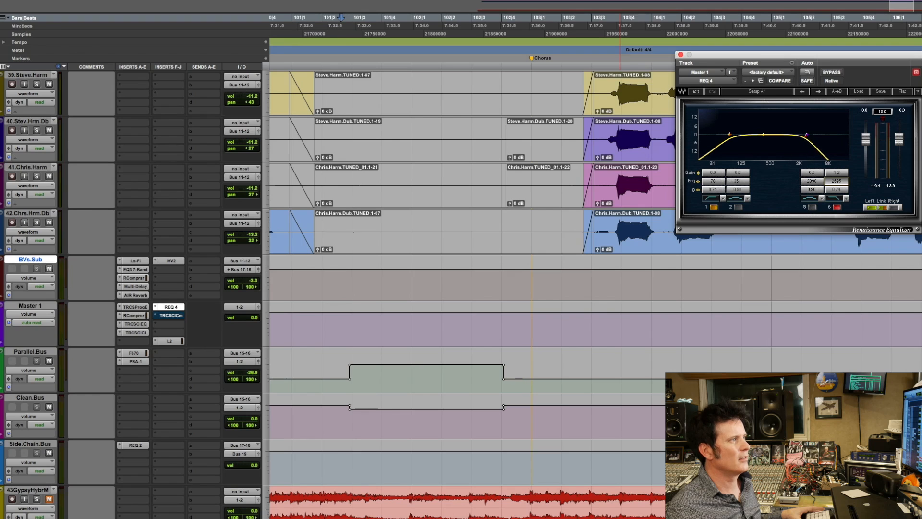
key(space)
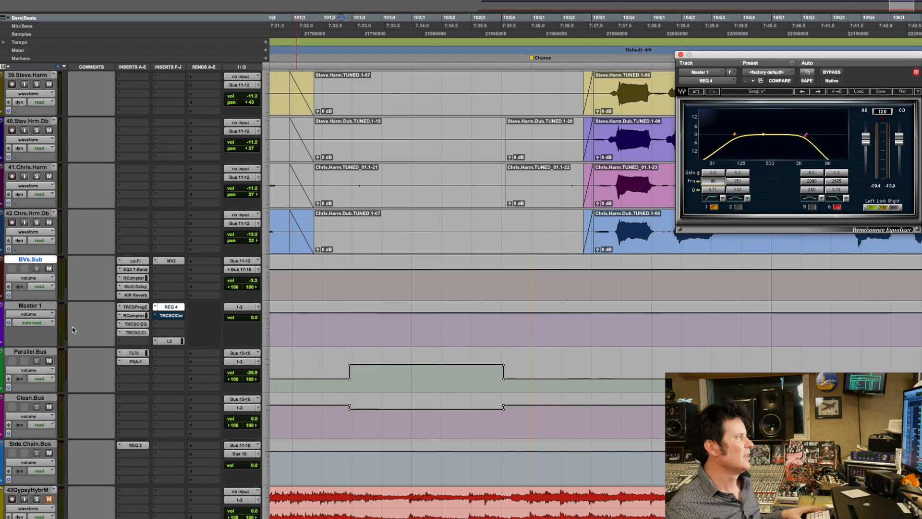
Enable automation of the REQ 4 Master Bypass on Master 1 and leave the plug-in bypassed.
click(44, 316)
click(580, 265)
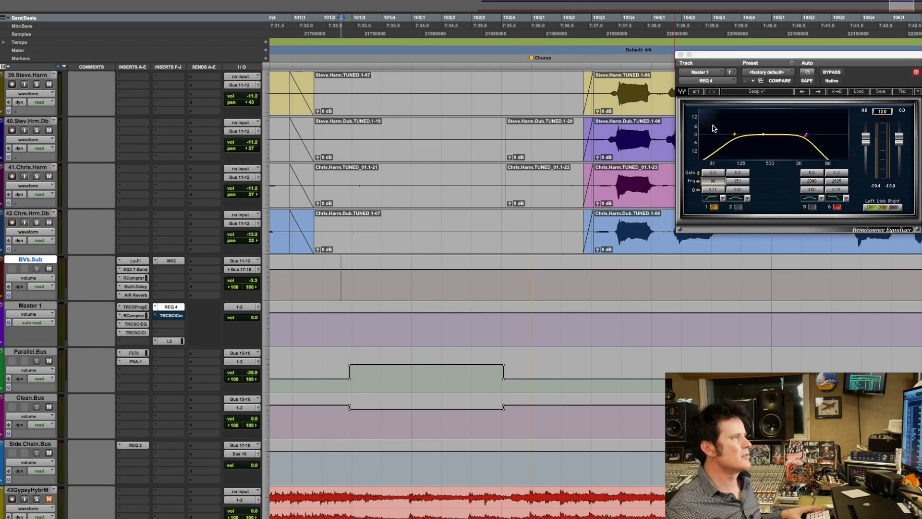
click(807, 75)
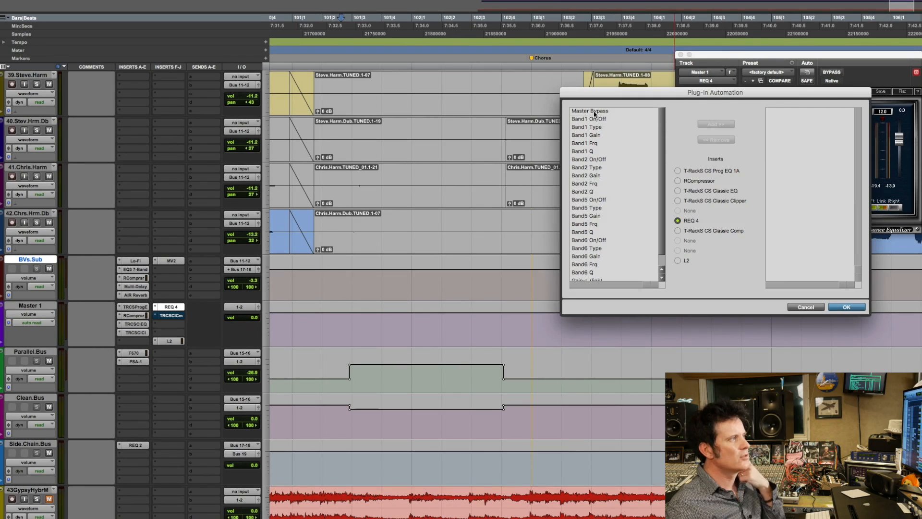
click(845, 308)
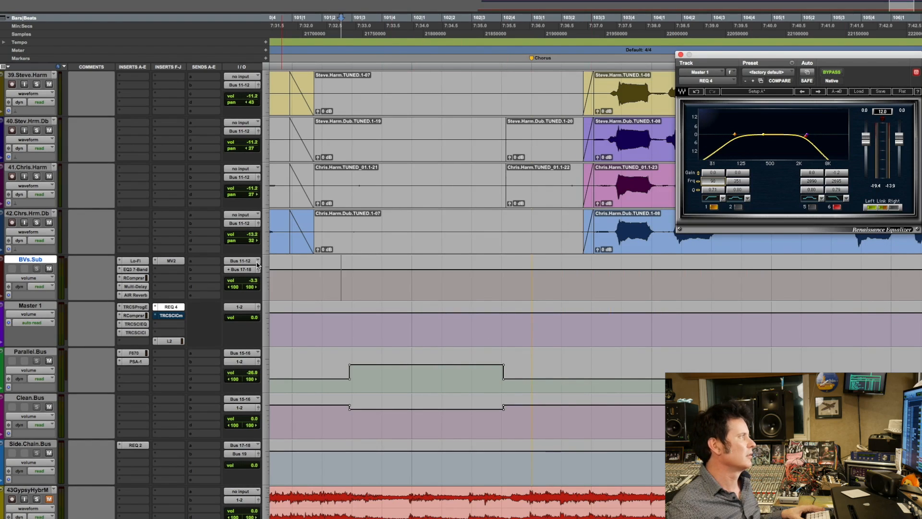
Audition the passage from bar 102 beat 4 to find the last Chorus vocal entry, and select that range on BVs.Sub.
click(499, 271)
key(space)
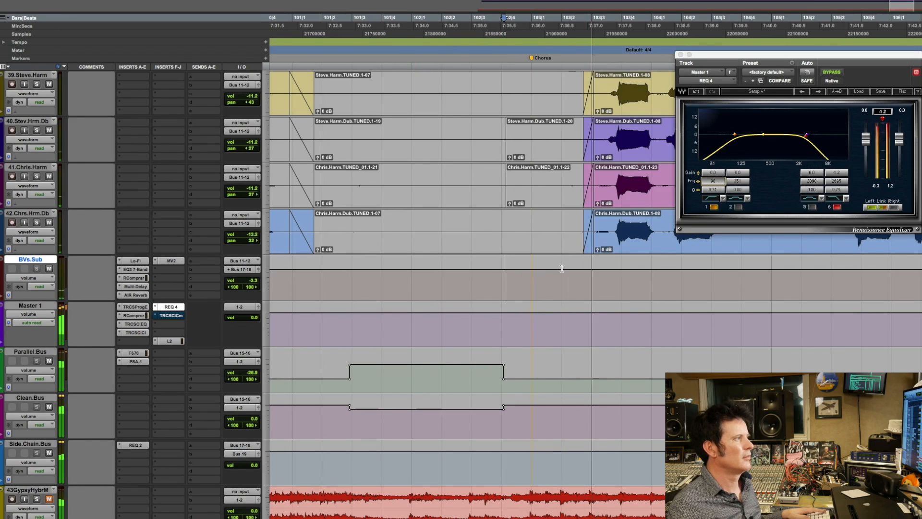
key(space)
key(space)
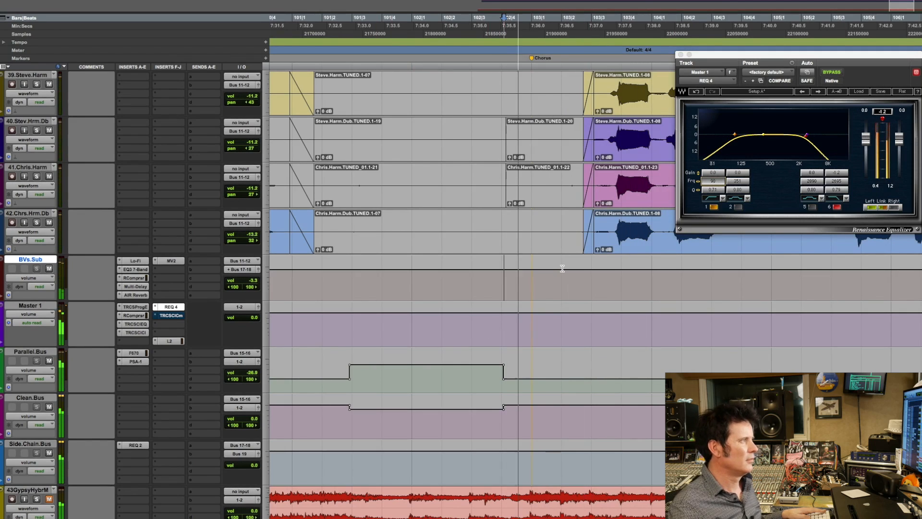
click(484, 274)
click(502, 275)
key(space)
key(space)
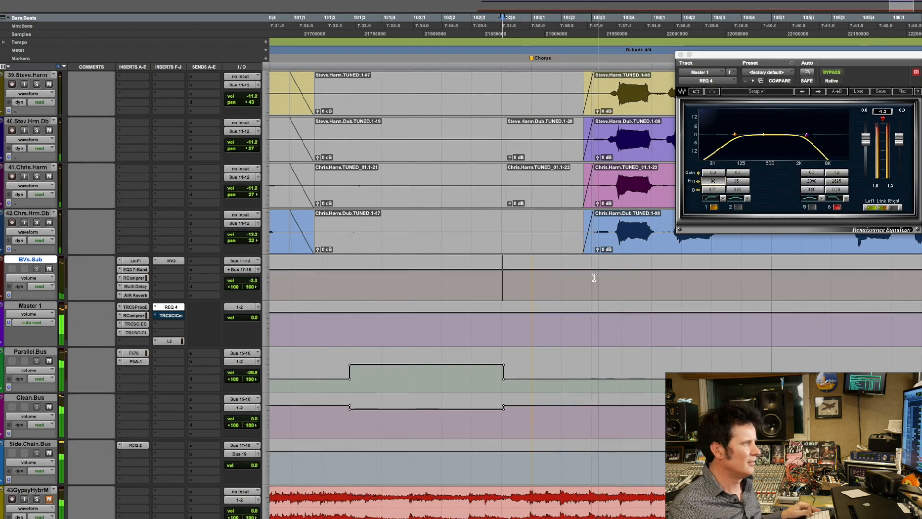
shift+click(589, 274)
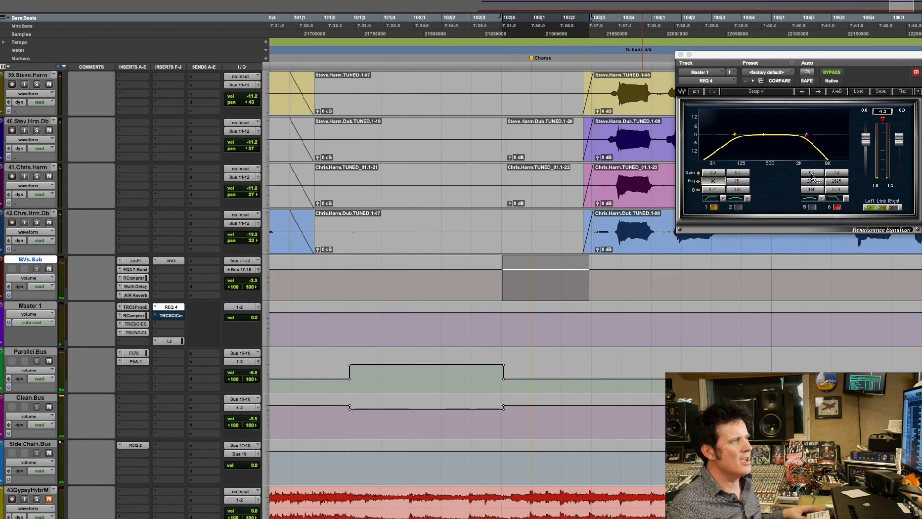
Set REQ 4 band 1 to 107 Hz and band 6 to about 5.5 kHz, and lower the Master Bypass automation across the selected range.
drag(712, 182, 712, 179)
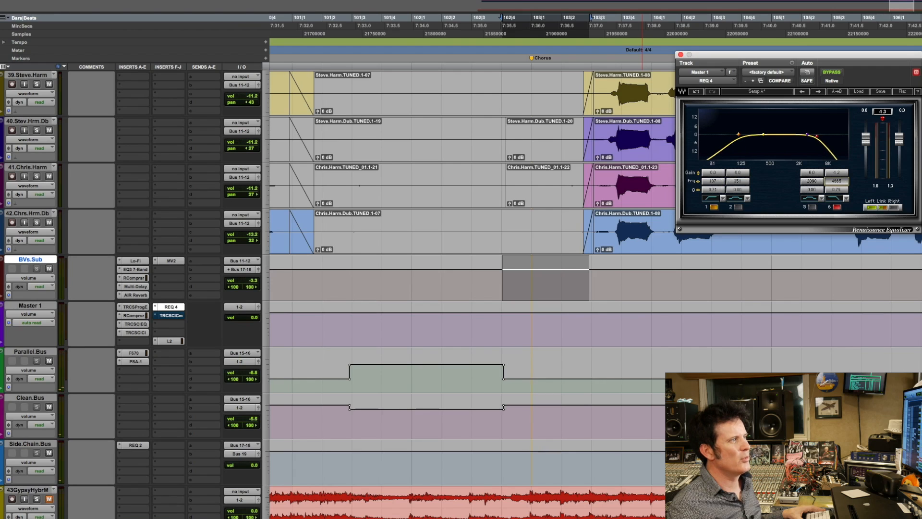
key(space)
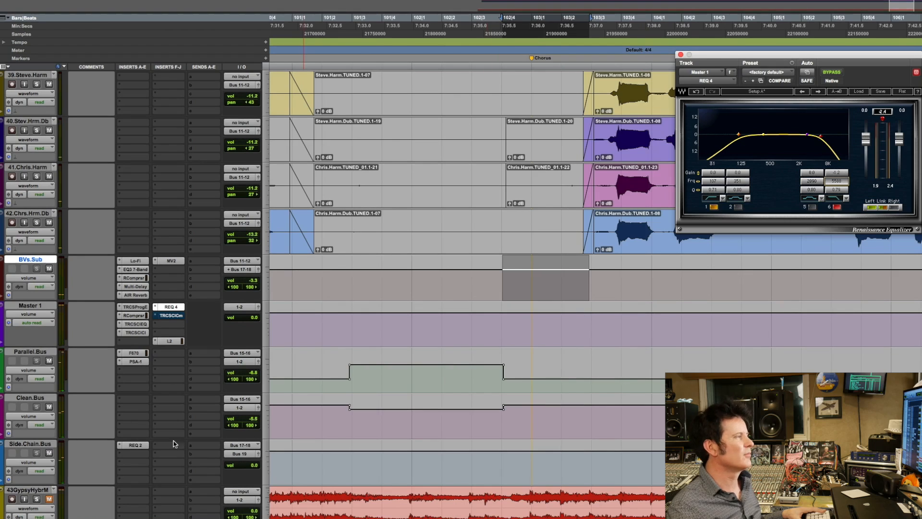
key(space)
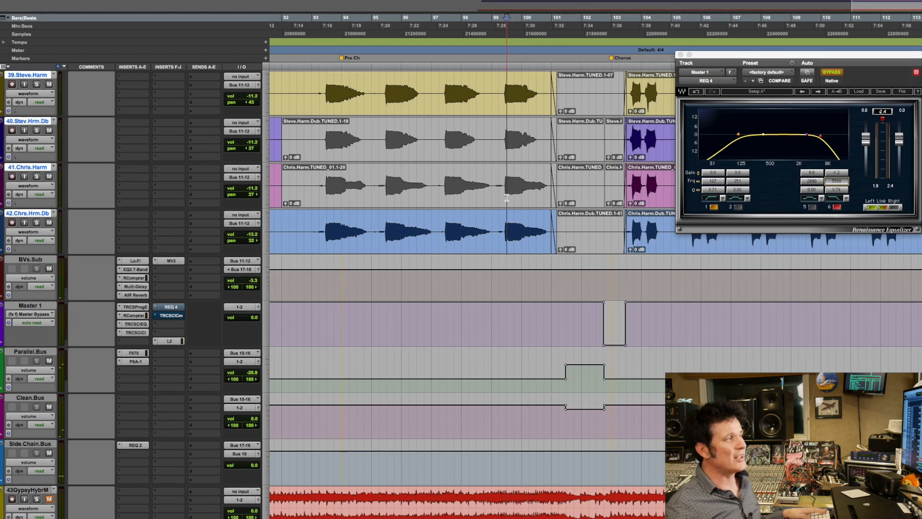
Play the last Pre Ch into the Chorus and select the Parallel.Bus range from about bar 102 to bar 103 beat 3.
key(space)
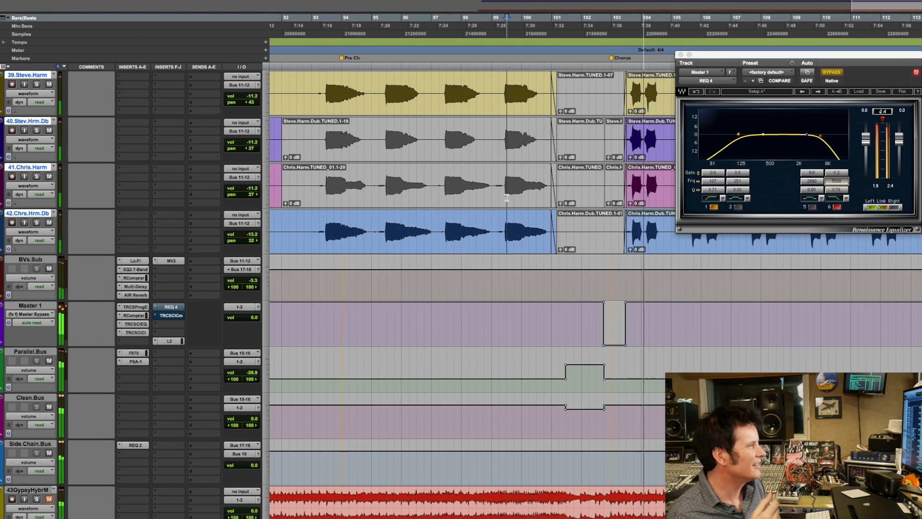
key(space)
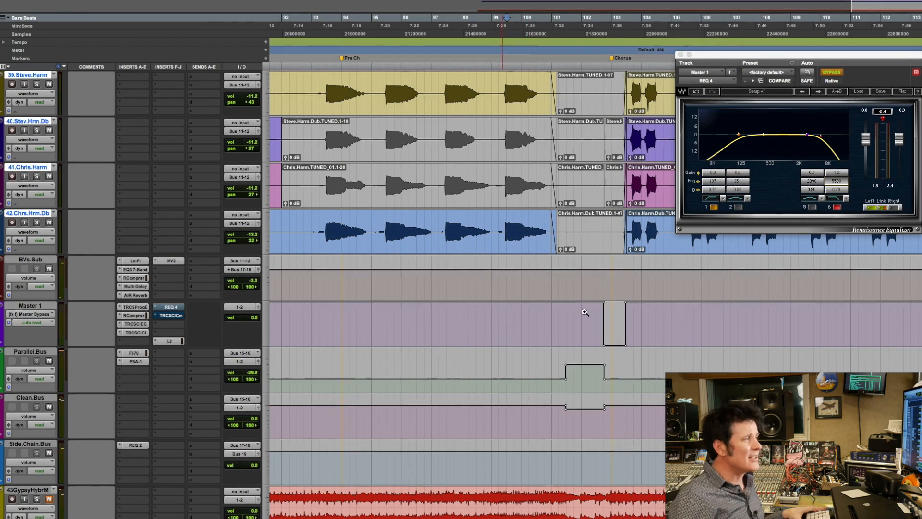
click(512, 315)
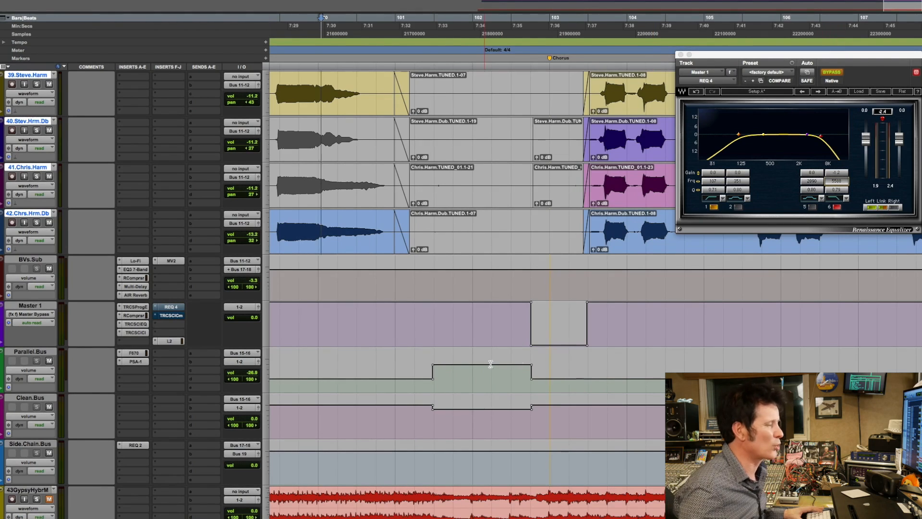
drag(485, 367, 582, 362)
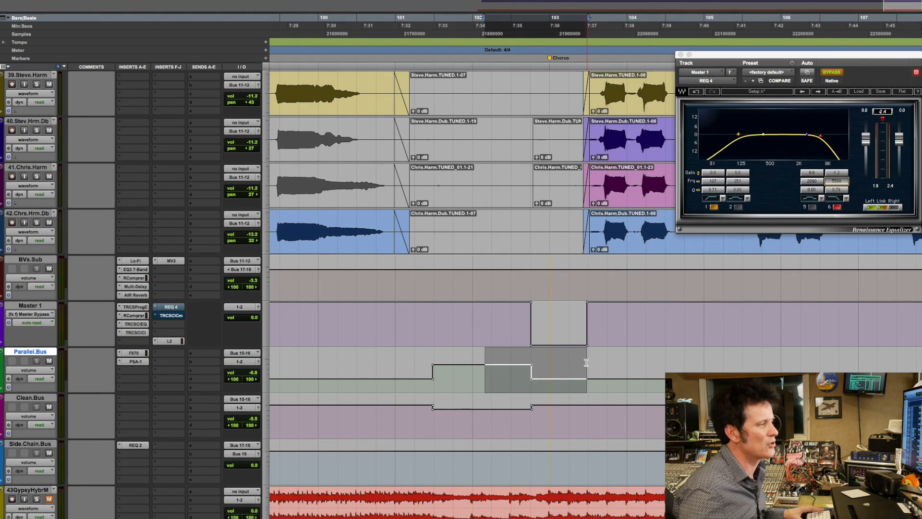